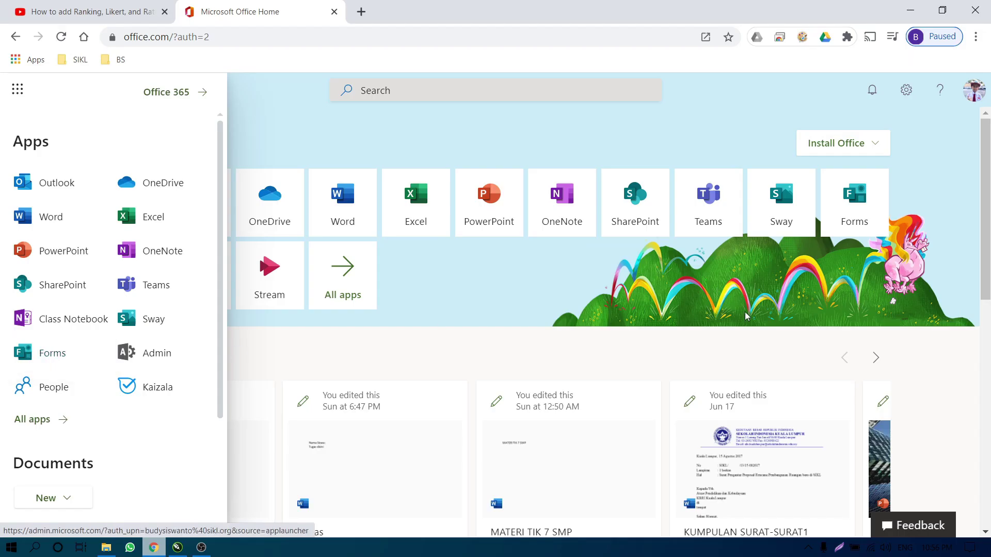
- Open Microsoft Forms from the Office 365 home page and create a new blank form
left_click(990, 432)
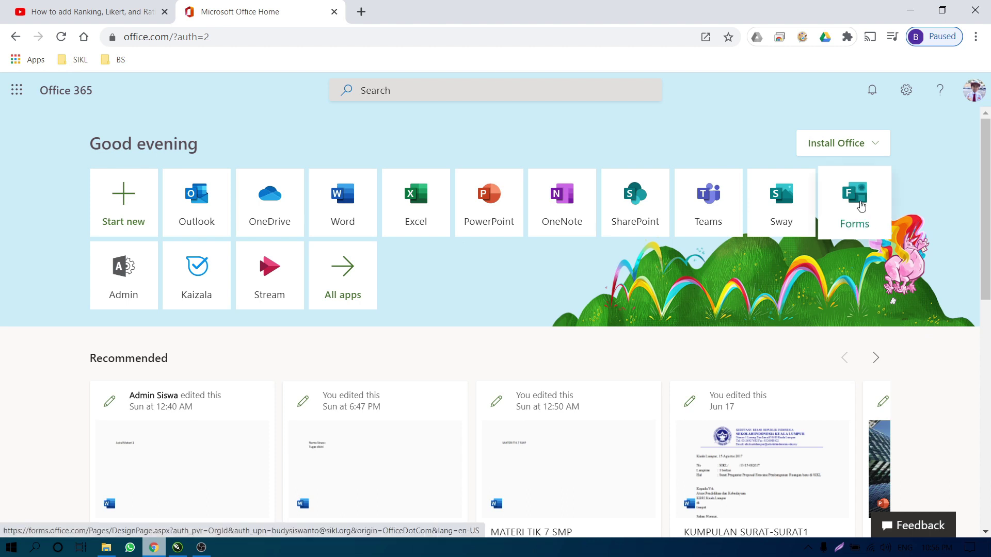
left_click(861, 207)
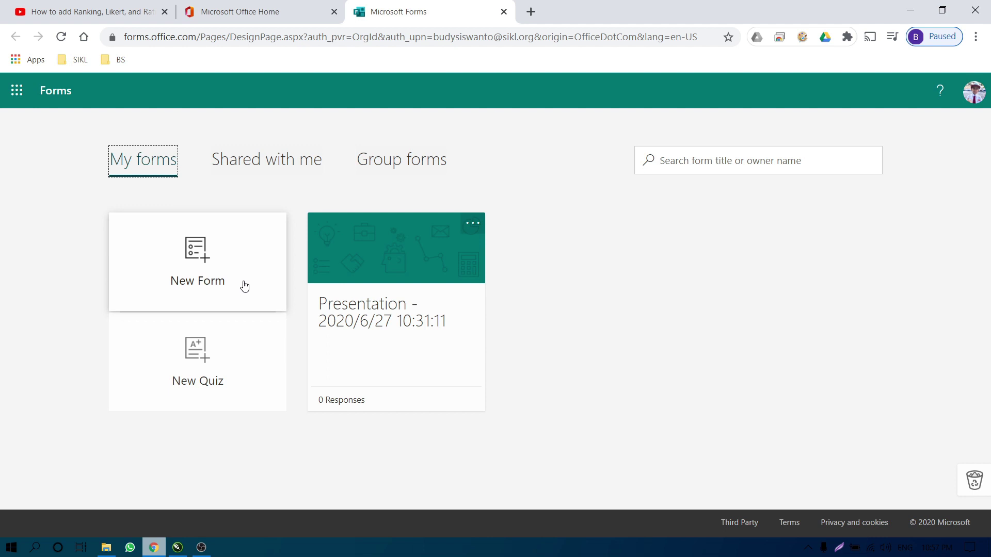
left_click(201, 263)
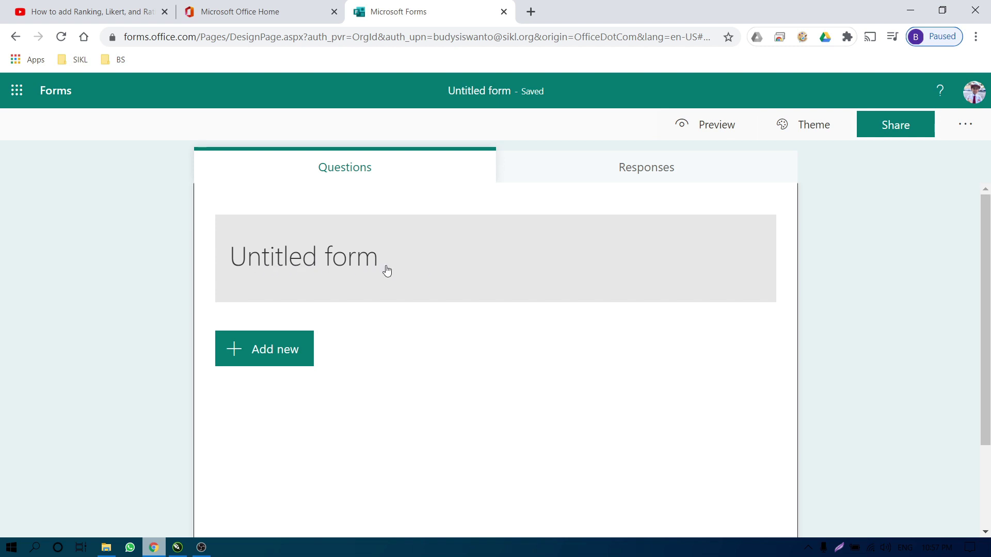
- Title the form "Survei Microsoft Form"
left_click(336, 263)
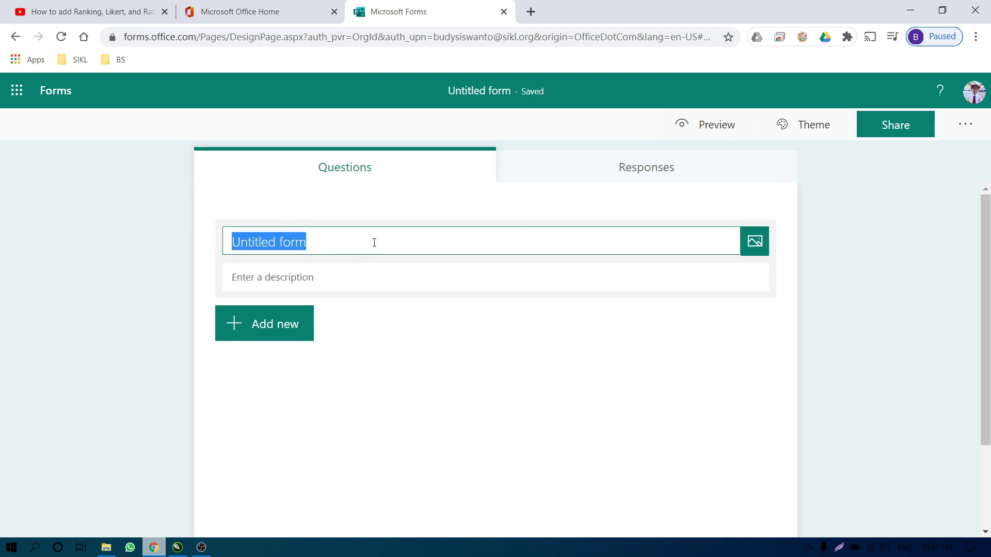
type("Surv")
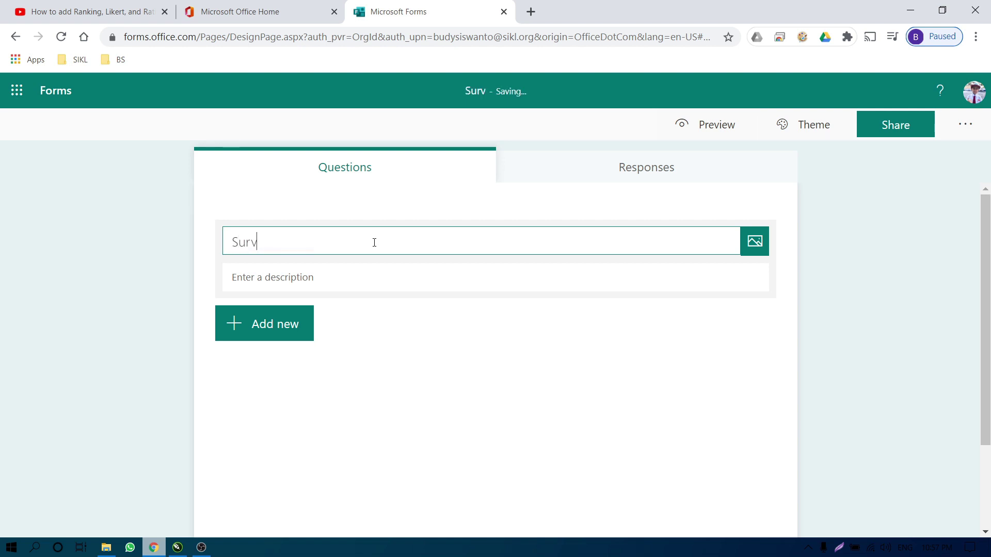
type("ei Microsoft")
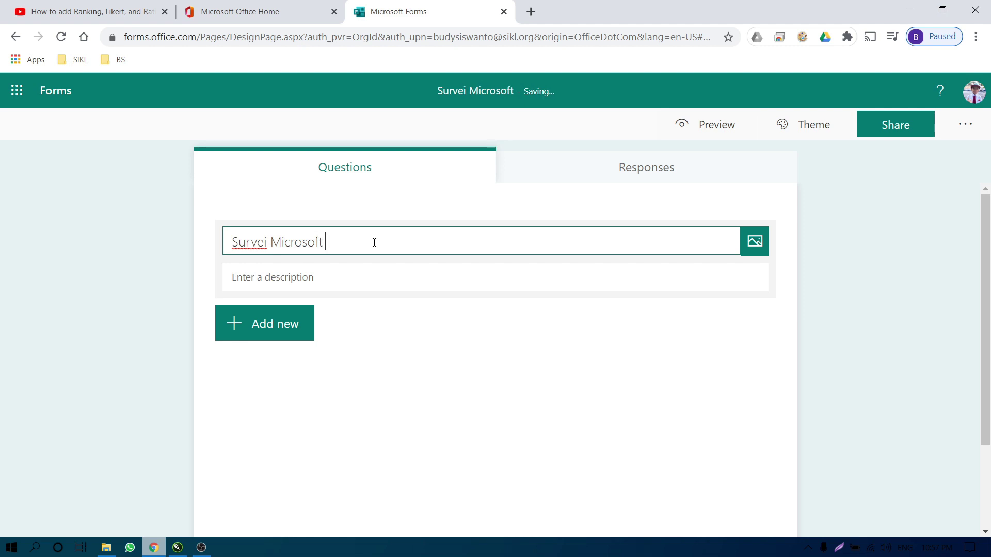
type(" Form")
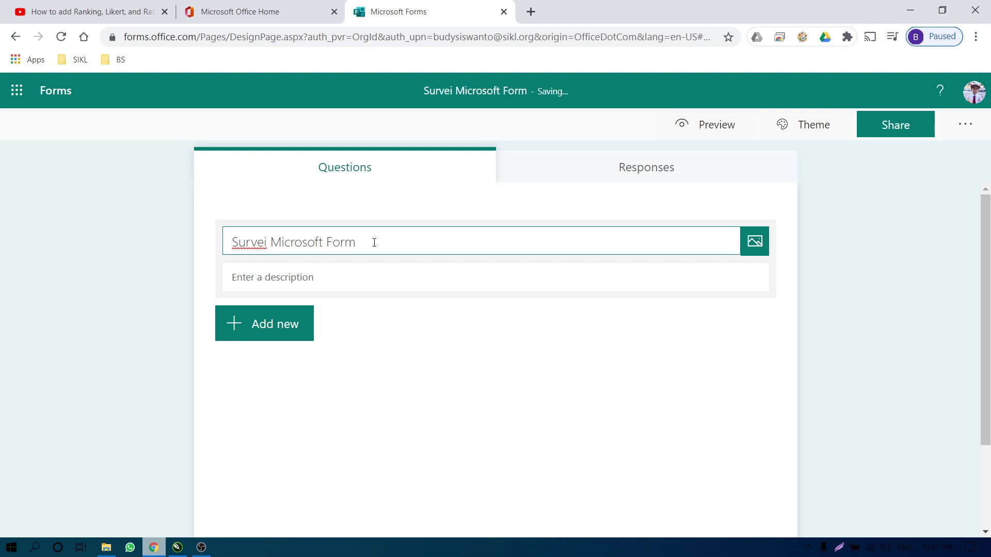
key("ctrl+a")
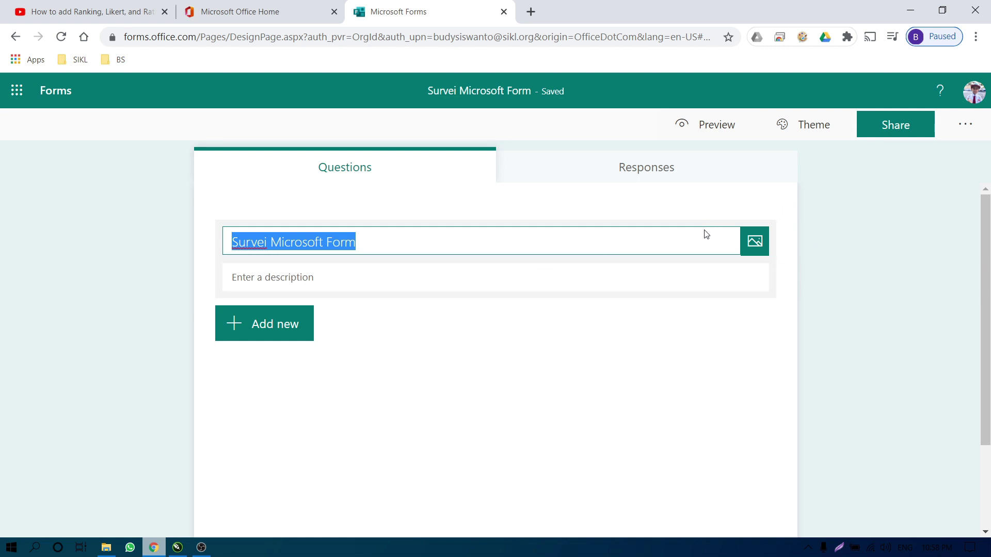
- Search Bing images for "microsoft form" and add the 1200x1116 Forms logo to the form's header
left_click(754, 247)
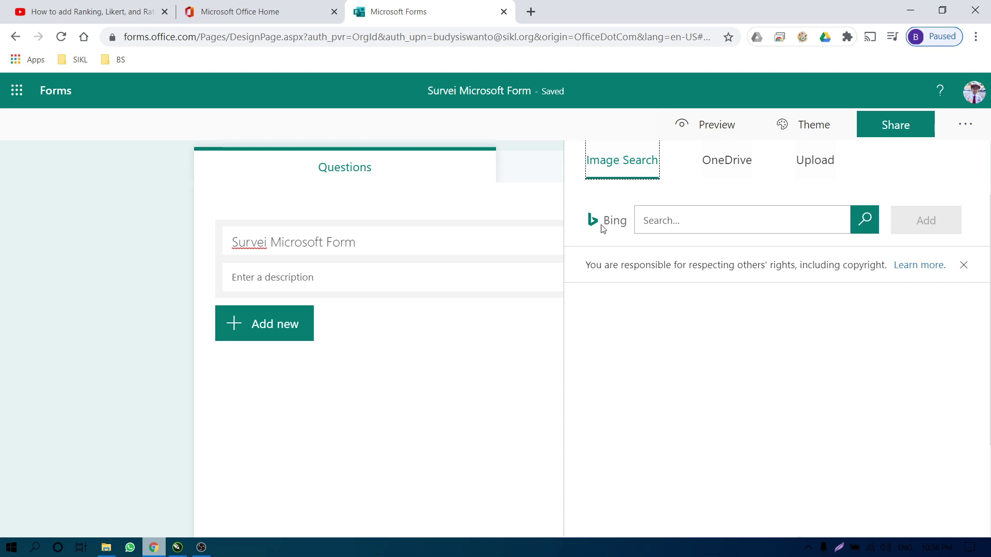
double_click(614, 221)
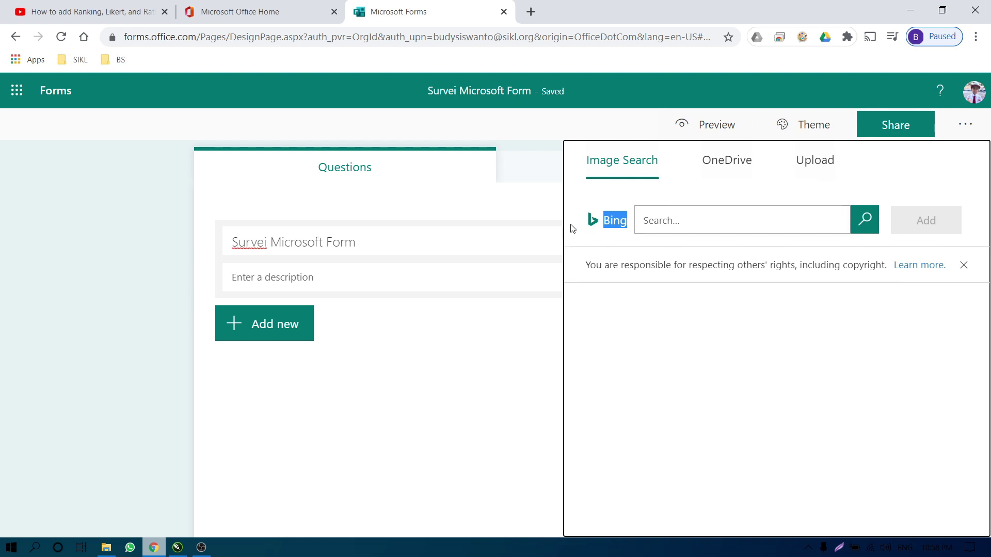
left_click(660, 221)
type("microsoft form")
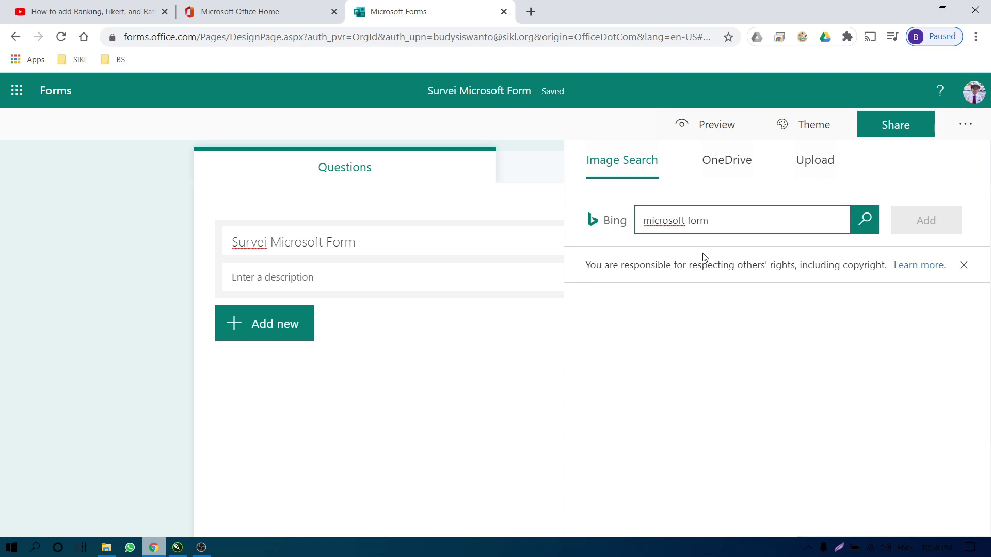
left_click(866, 229)
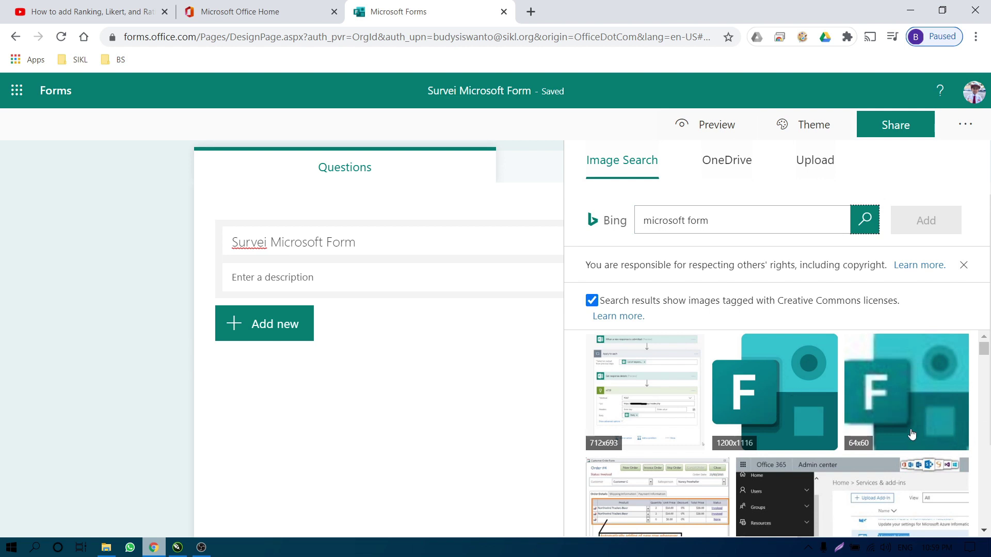
left_click(776, 384)
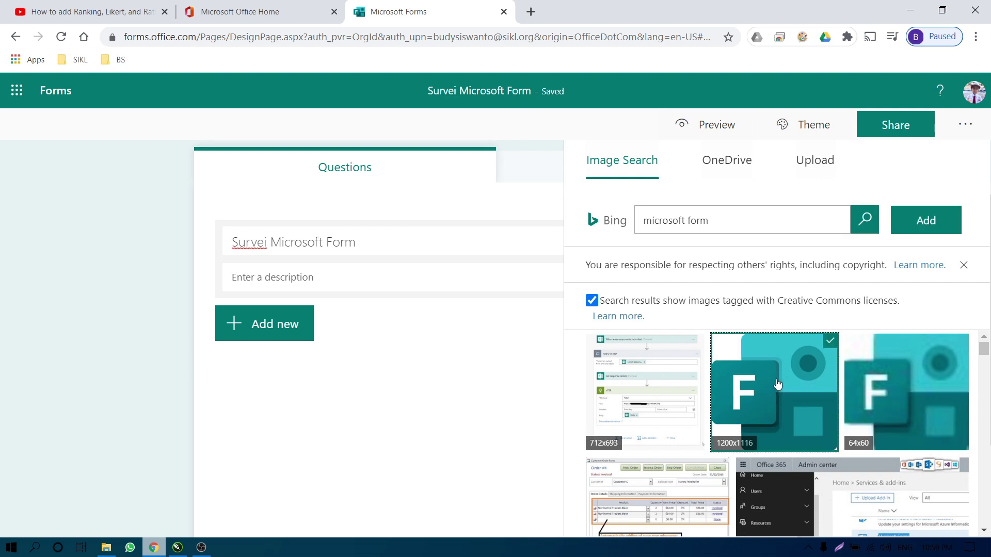
left_click(938, 229)
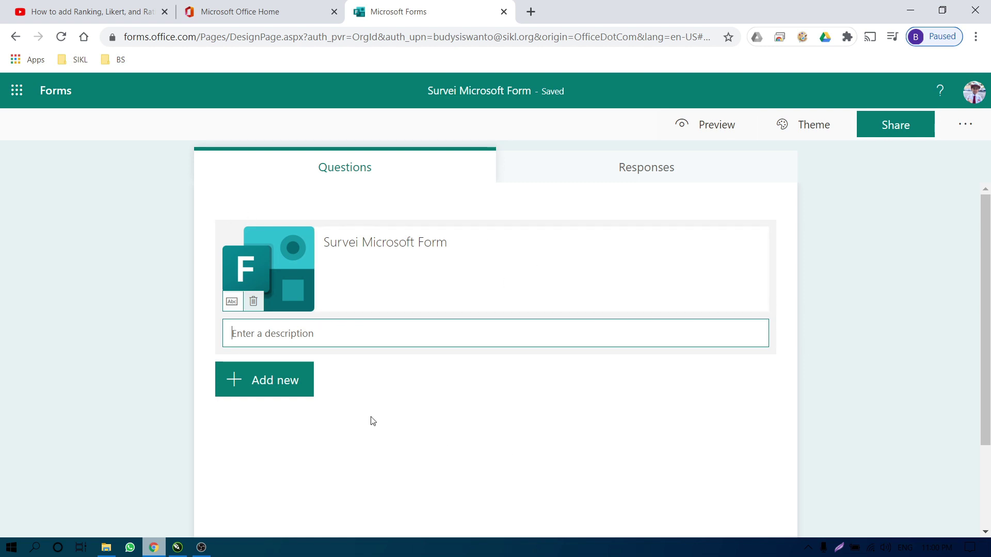
- Add a Choice question with the text "Berapa Bintang untuk Microsoft Form"
left_click(264, 381)
left_click(265, 381)
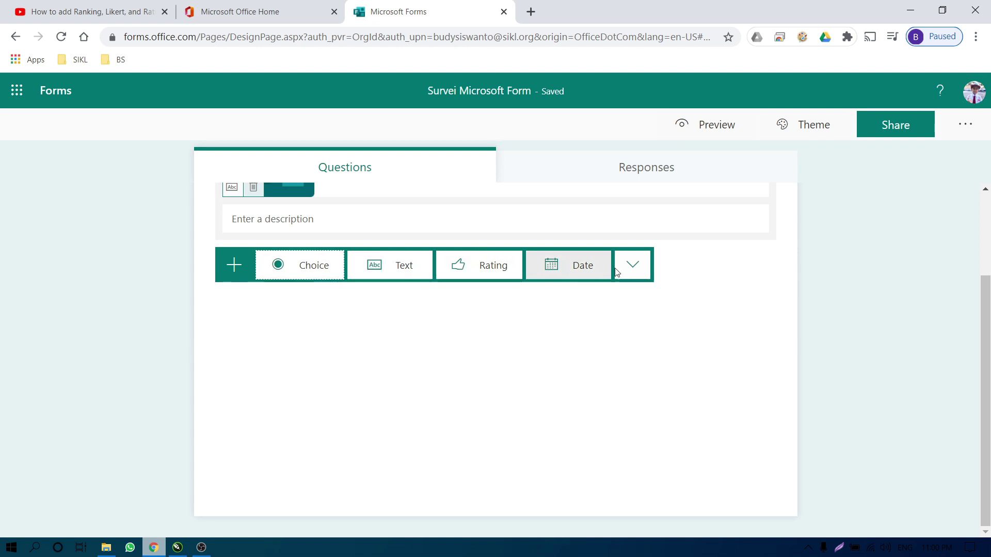
scroll(359, 340, "up", 1)
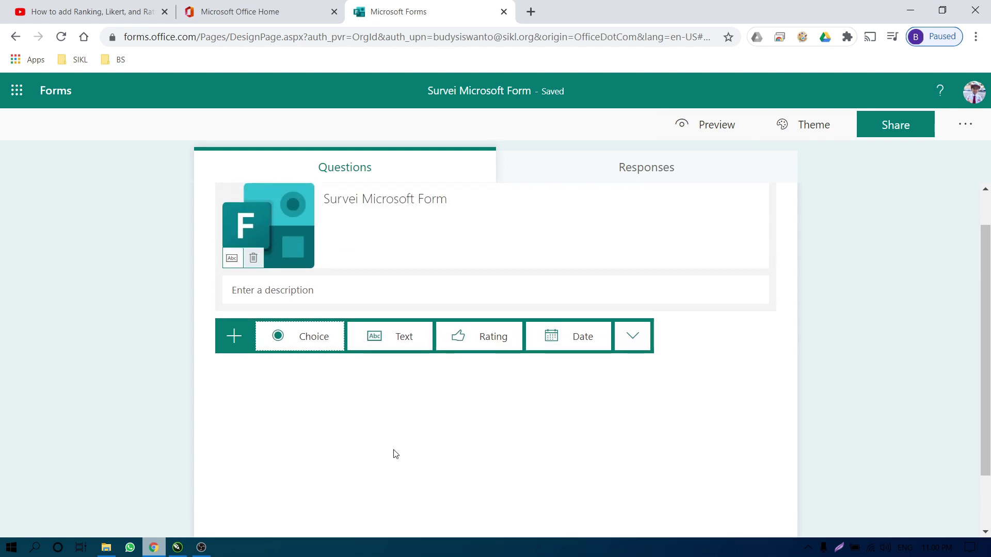
left_click(307, 343)
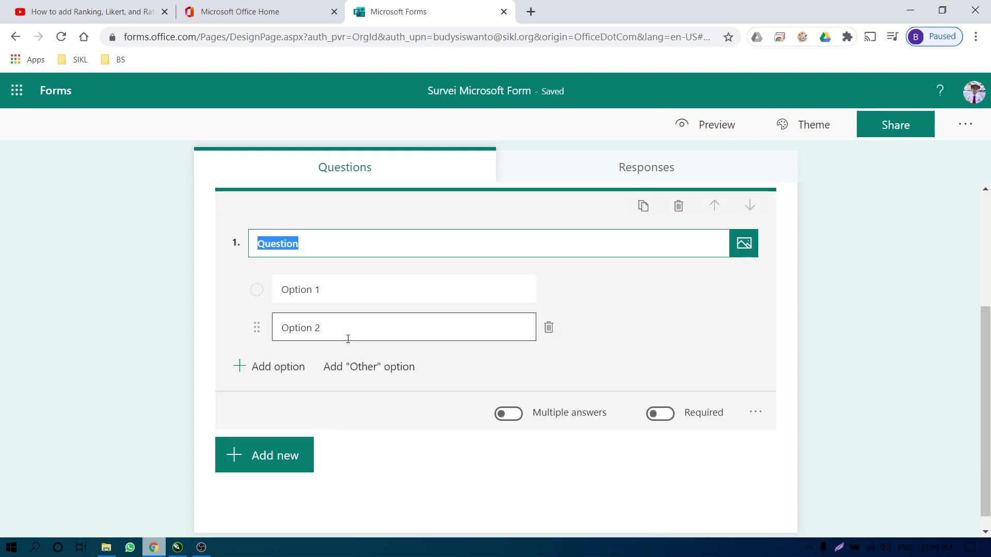
type("Berapa Bintang untuk Microsoft Form")
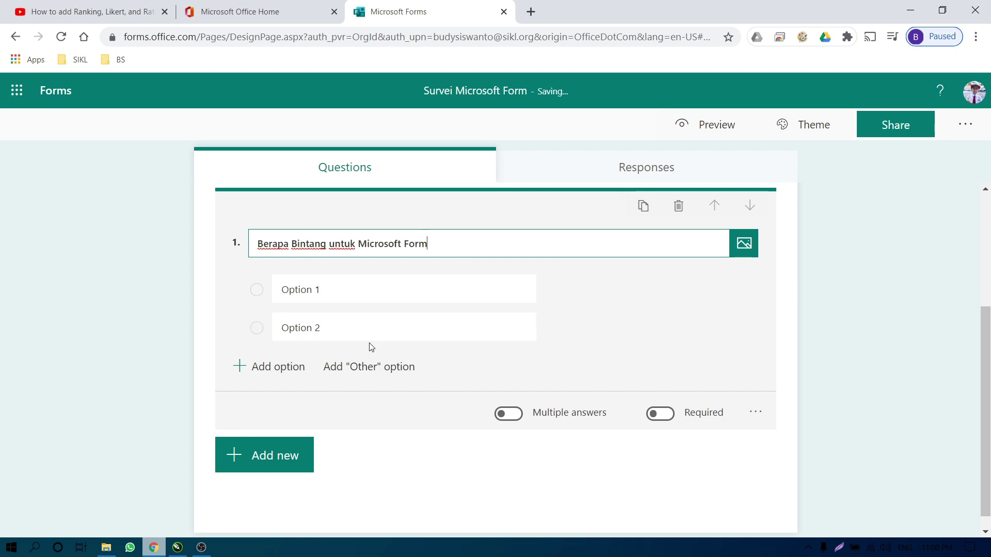
- Fill in the question's answer options as 1, 2, 3, 4 and 5, adding three further options
left_click(353, 295)
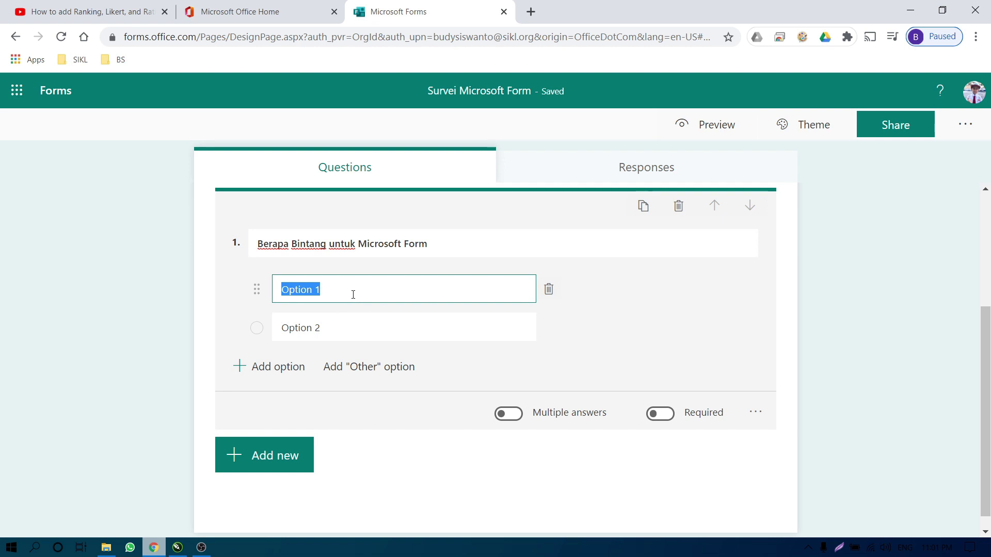
type("1")
left_click(361, 335)
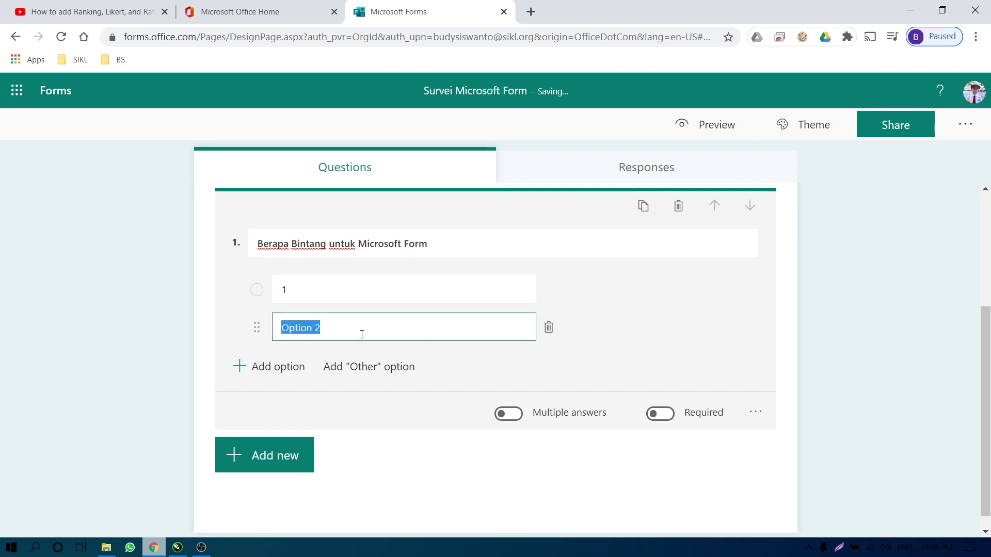
type("2")
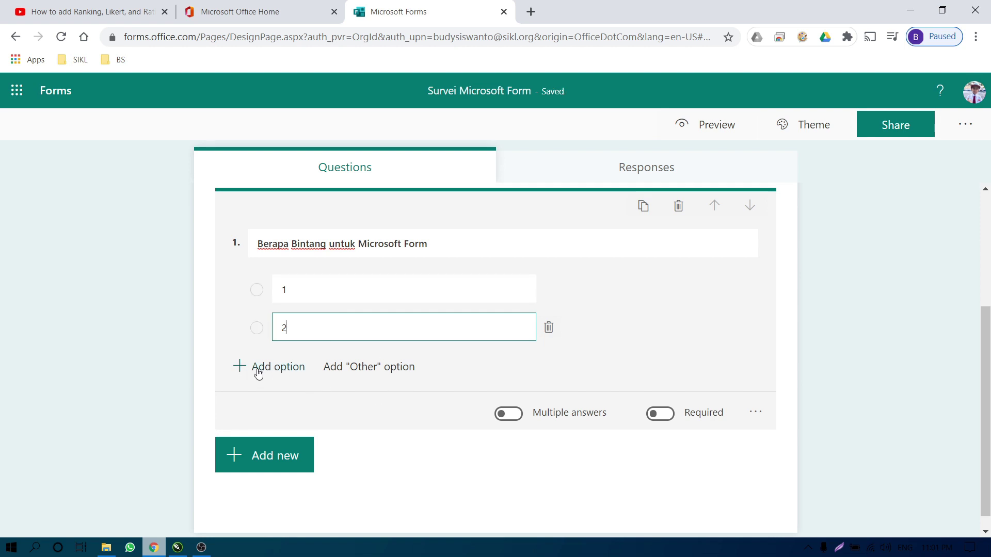
left_click(278, 372)
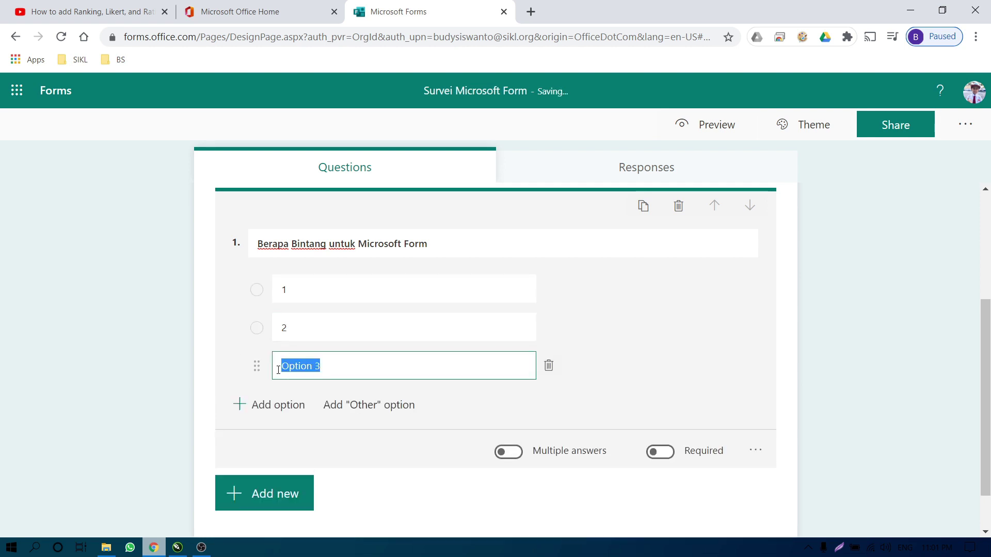
type("3")
key("Return")
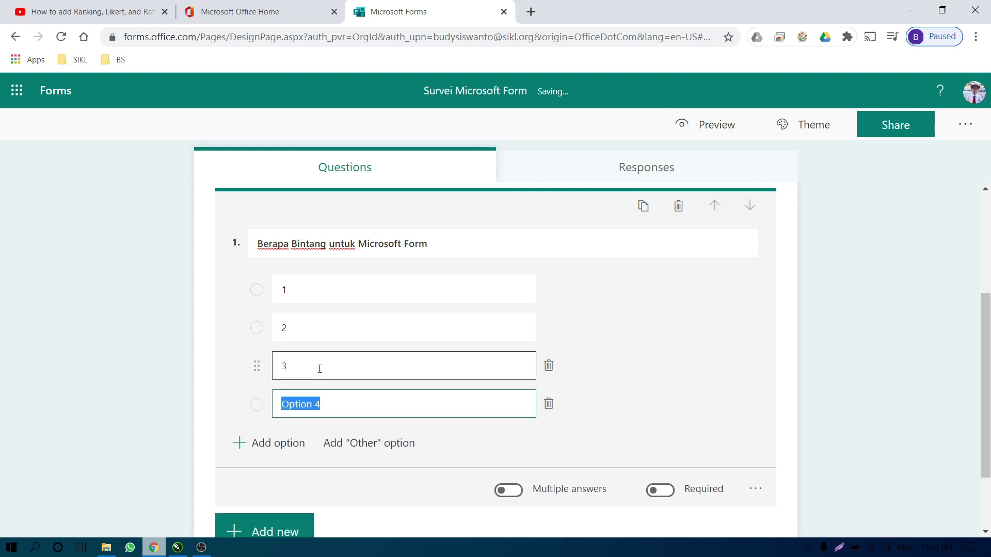
type("4")
key("Return")
type("5")
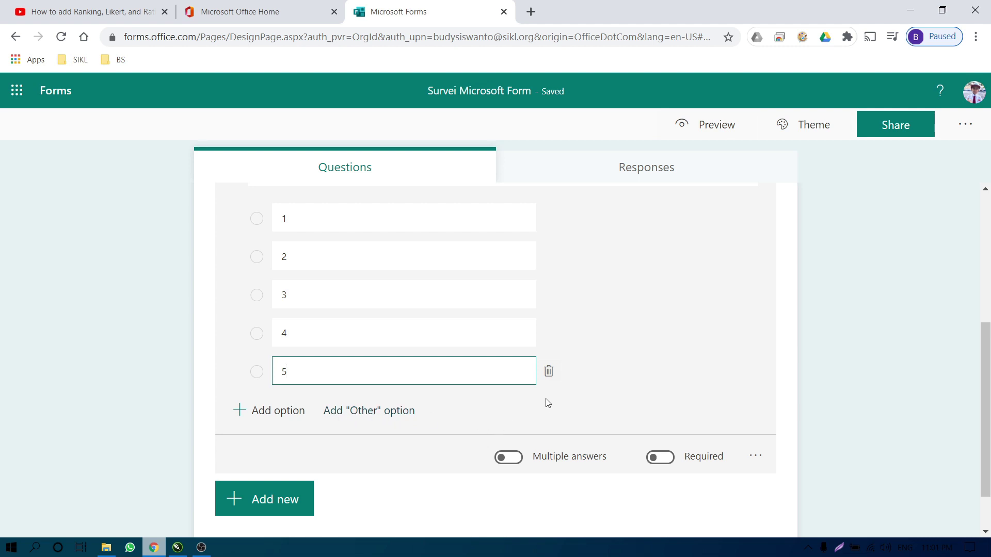
- Change the star-count question's answer options to a drop-down list
scroll(548, 402, "down", 1)
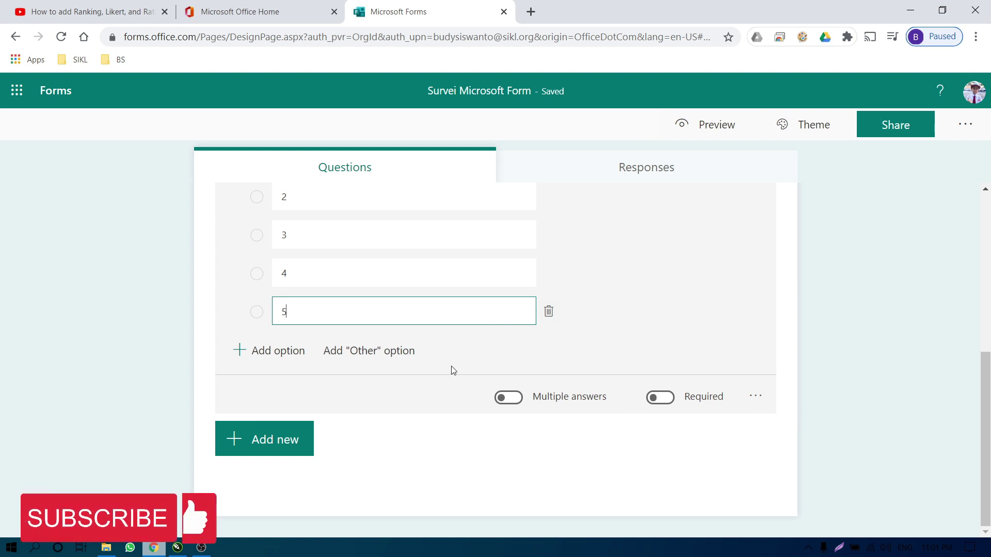
scroll(349, 275, "up", 1)
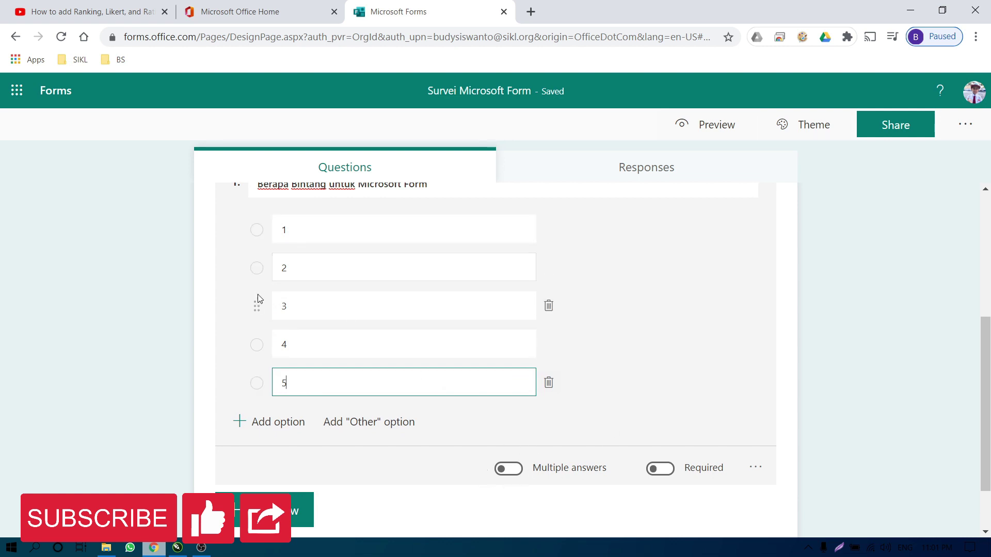
scroll(691, 408, "down", 1)
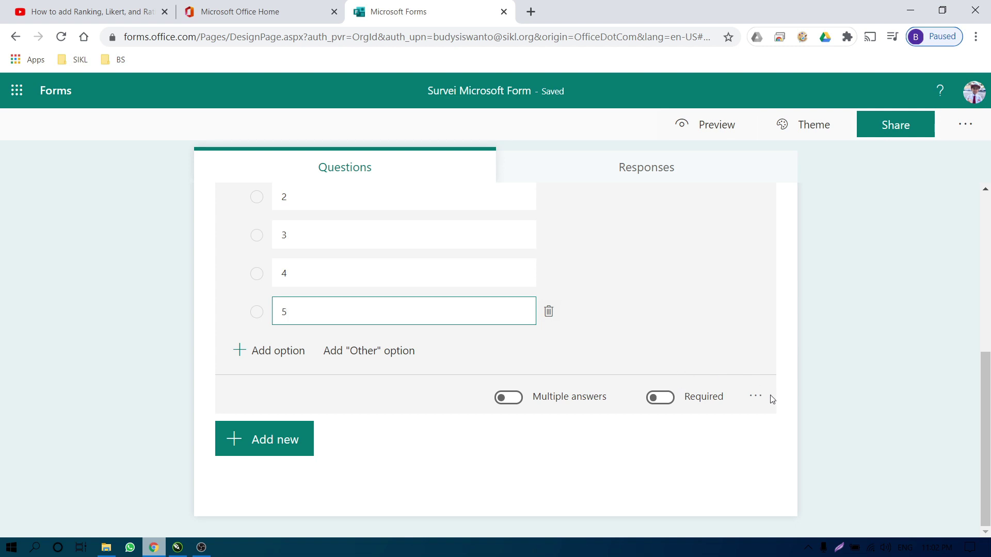
left_click(757, 398)
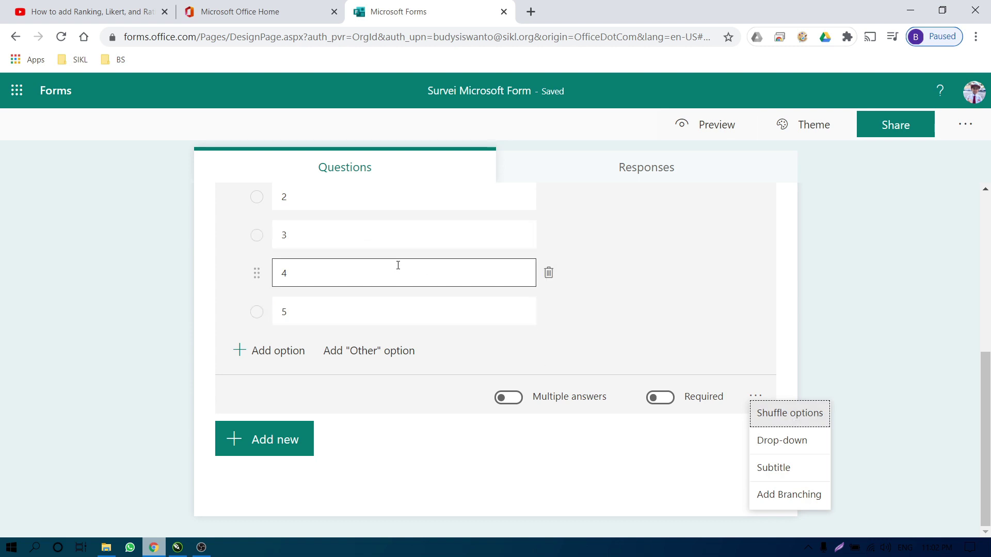
scroll(387, 279, "up", 1)
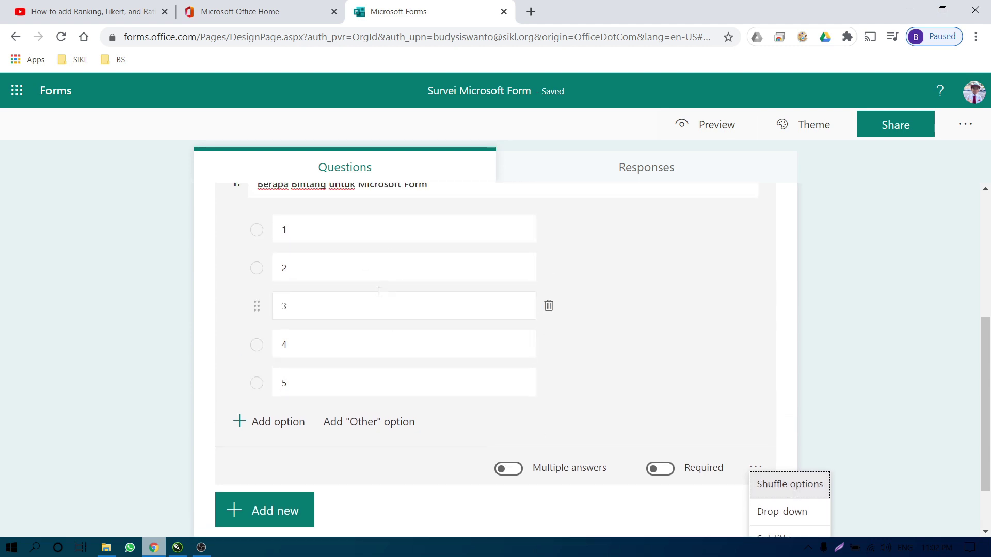
scroll(526, 336, "down", 1)
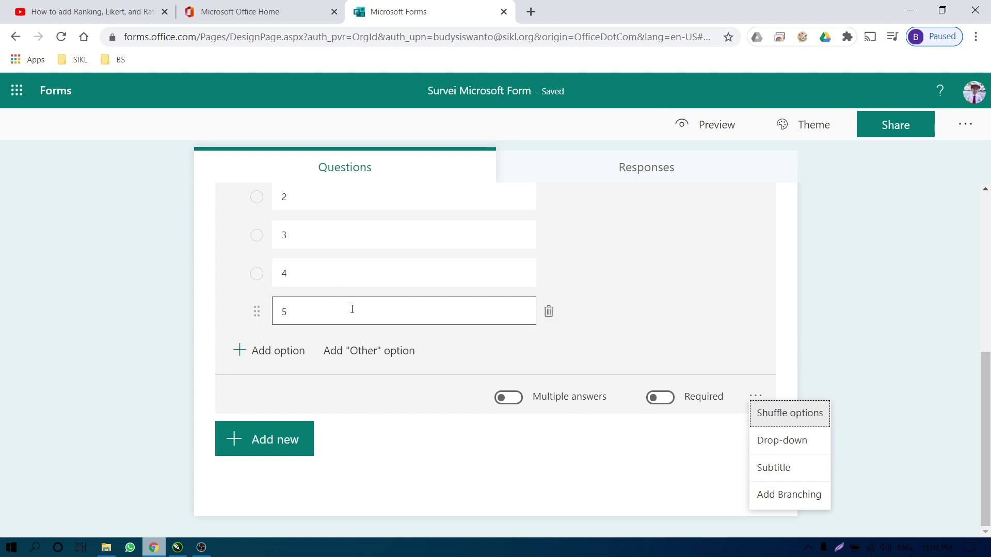
left_click(788, 450)
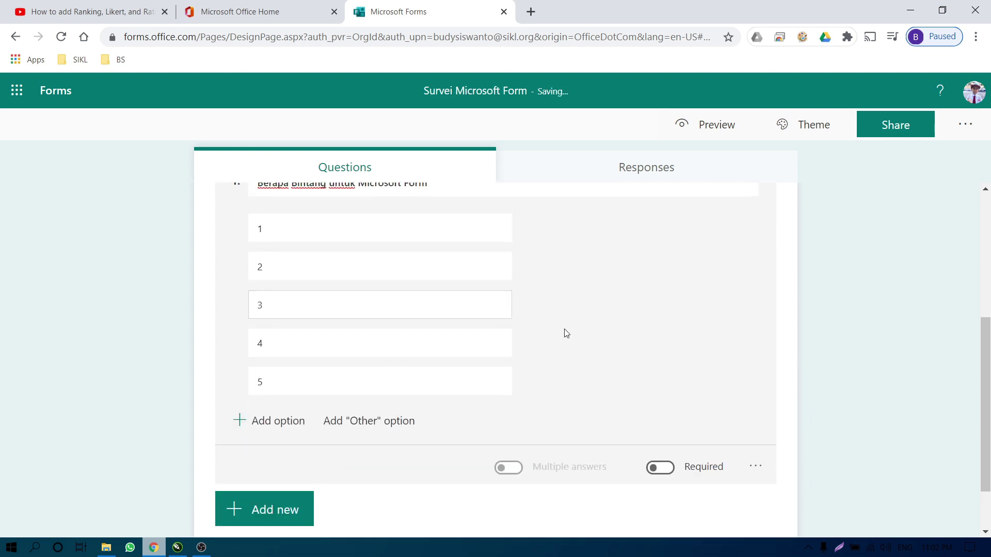
- Close the question to check how its drop-down list is displayed in the form, and reopen it for editing
scroll(564, 332, "down", 2)
left_click(757, 399)
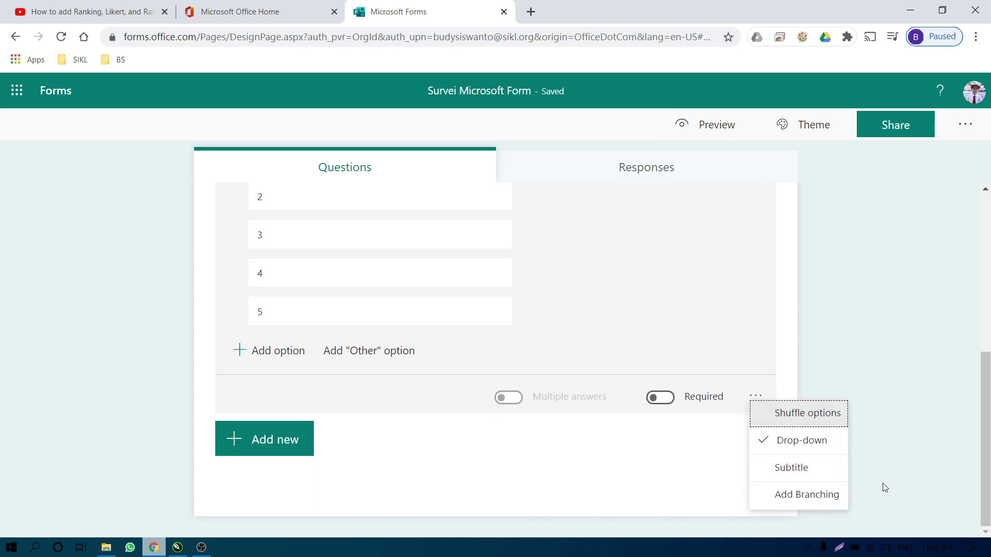
left_click(826, 496)
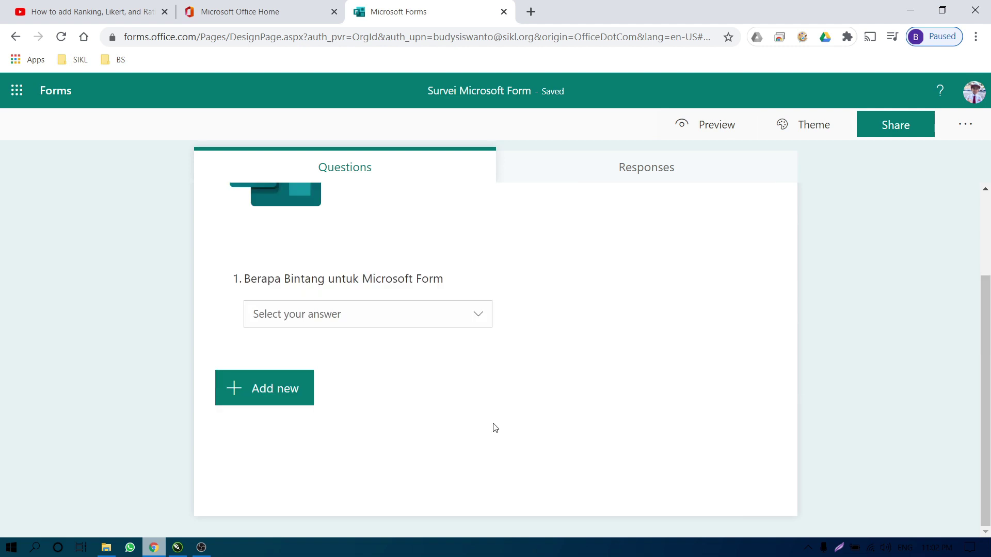
left_click(471, 317)
key("ctrl+c")
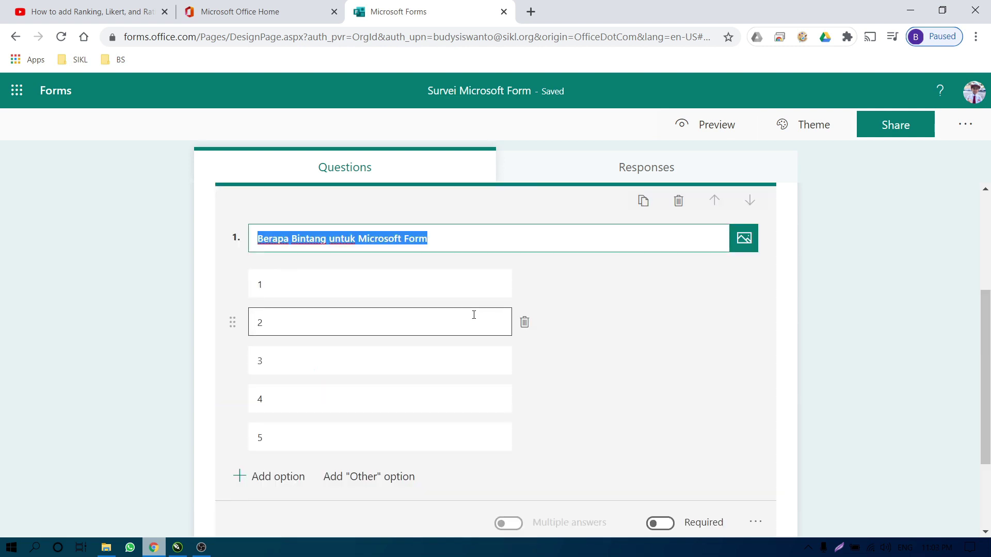
scroll(578, 372, "down", 3)
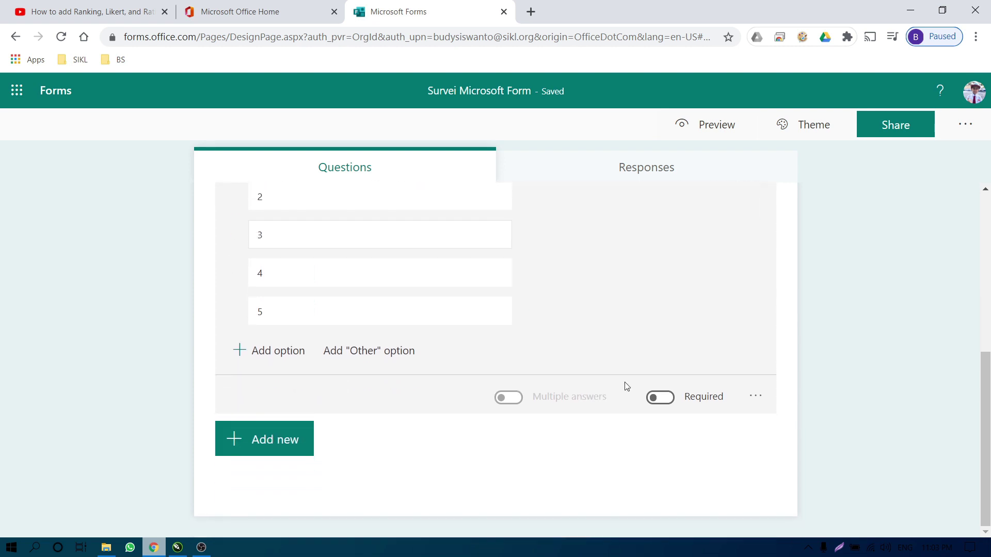
- Review the star-count question's additional options, and close the question to view it in the form
left_click(756, 398)
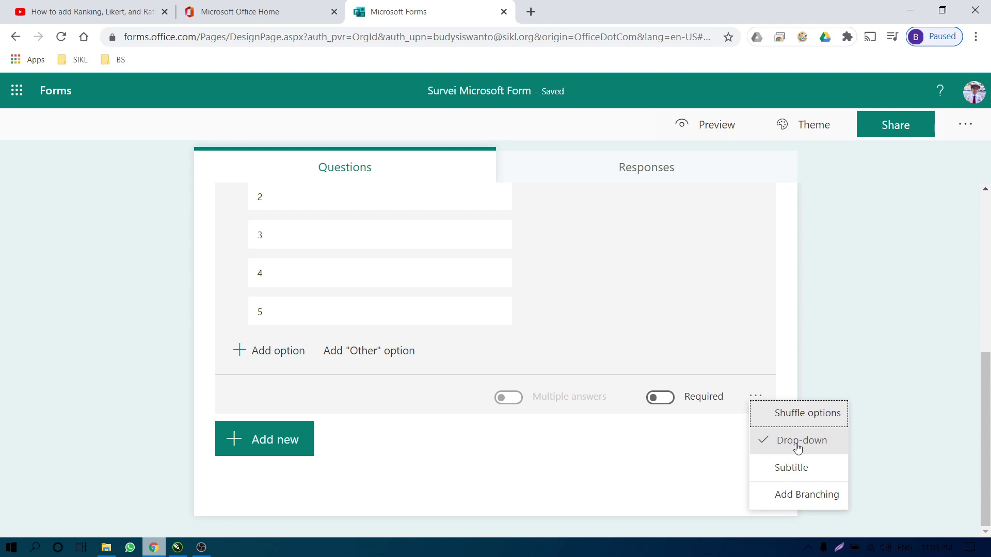
left_click(838, 325)
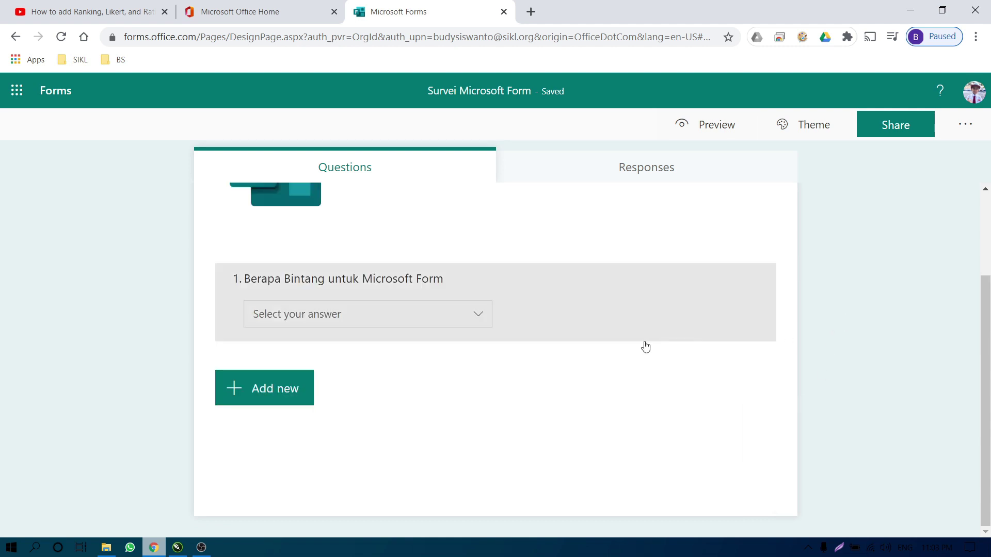
scroll(480, 389, "up", 2)
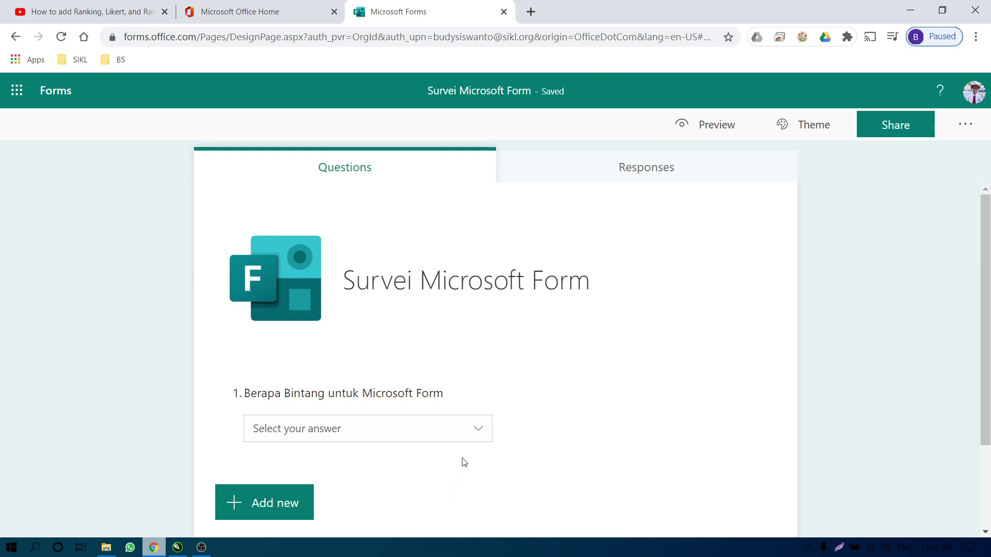
- Add a Text question with the text "Berapa Bintang untuk Microsoft Form" and close it
scroll(464, 462, "down", 2)
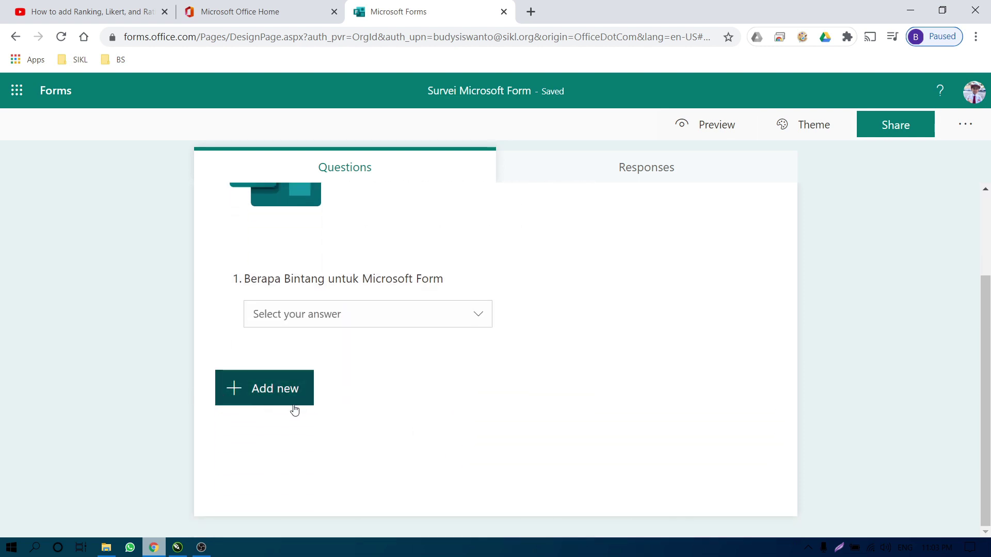
left_click(259, 392)
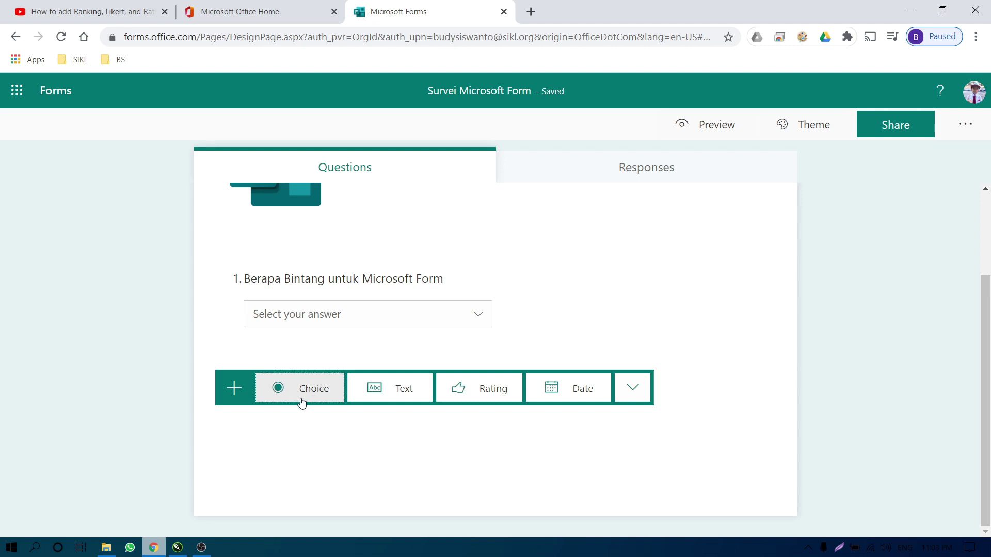
left_click(390, 393)
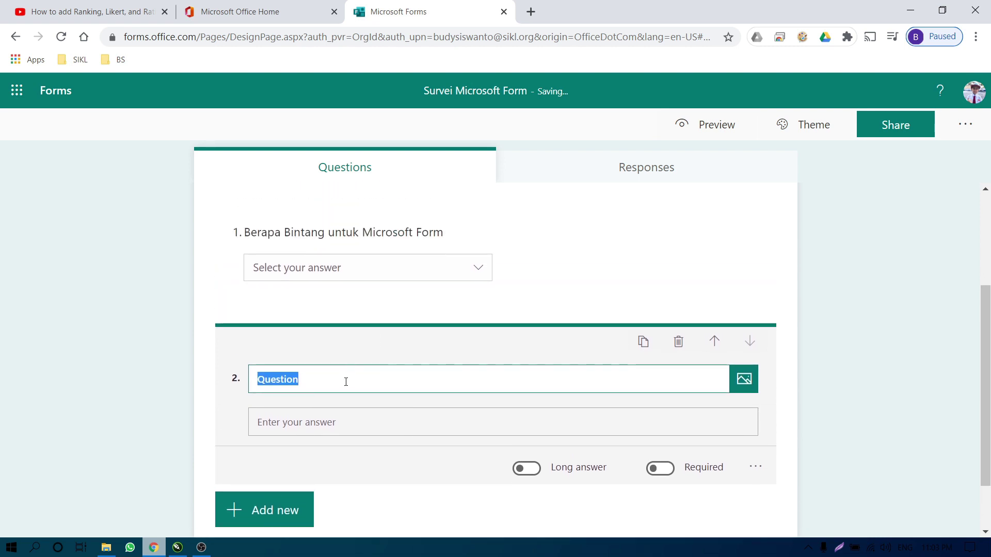
right_click(345, 380)
left_click(386, 230)
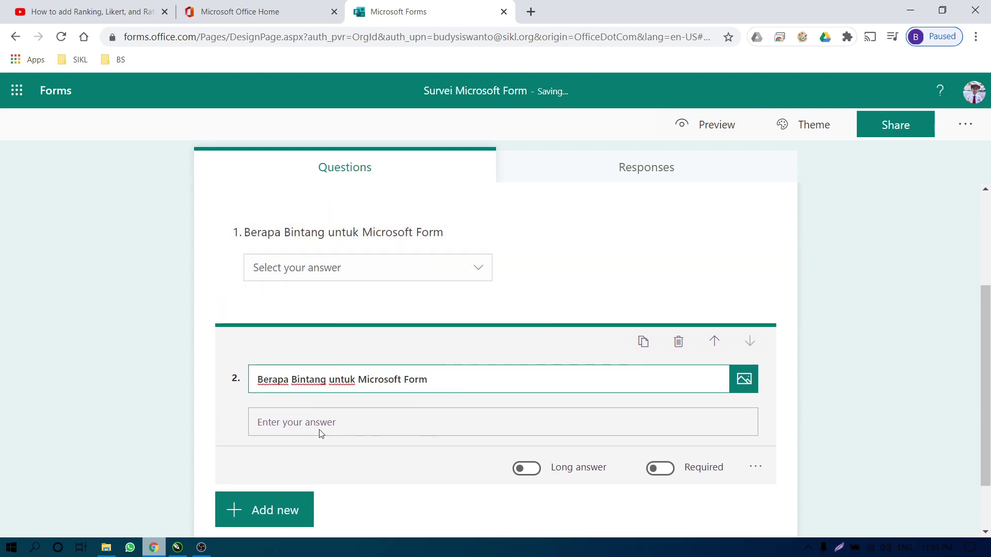
key("ctrl+a")
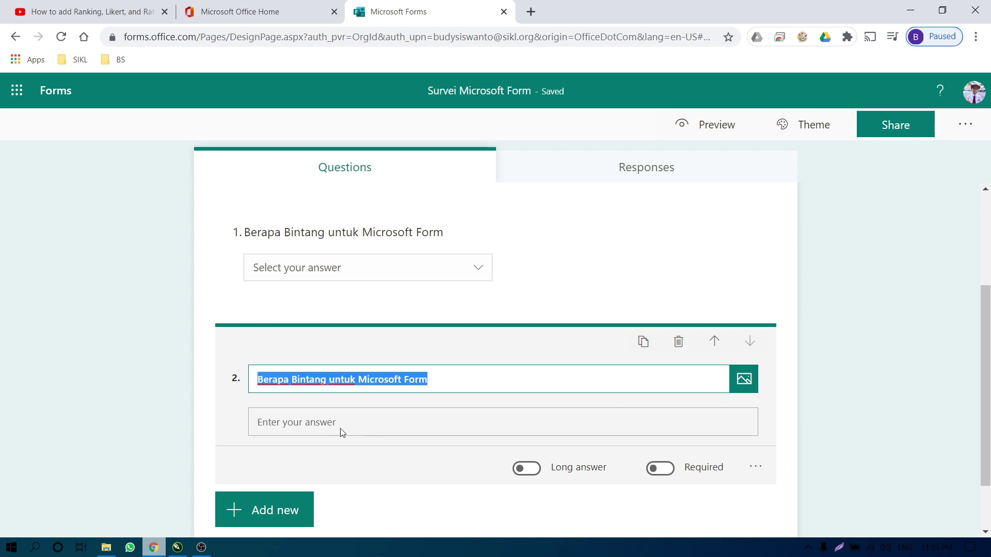
left_click(823, 467)
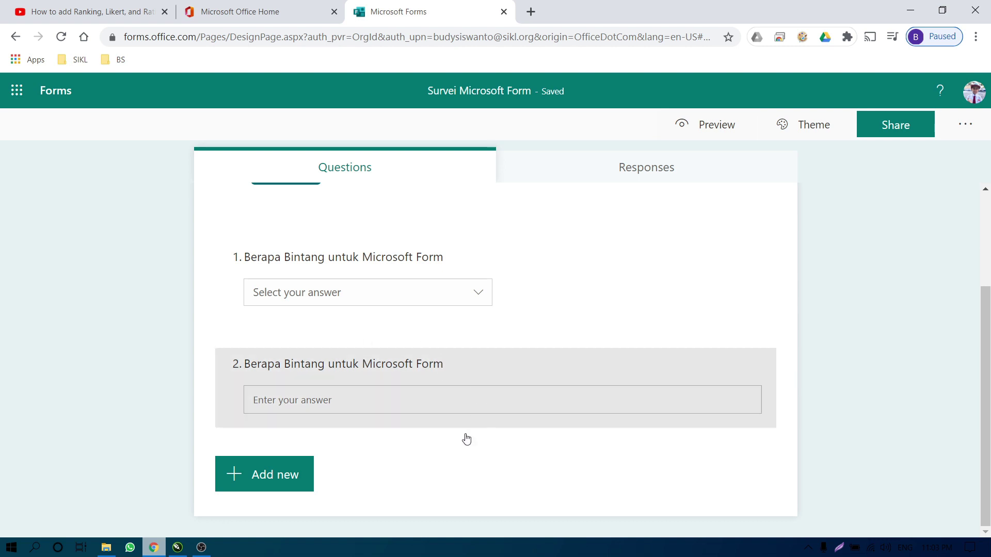
- Compare the editing settings of the short-answer text question with those of the drop-down question
left_click(587, 379)
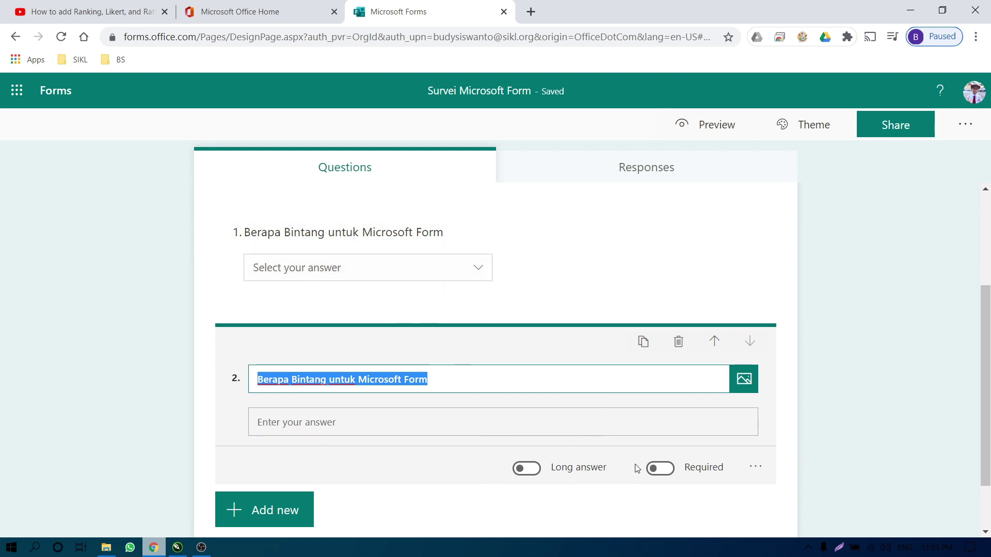
left_click(553, 274)
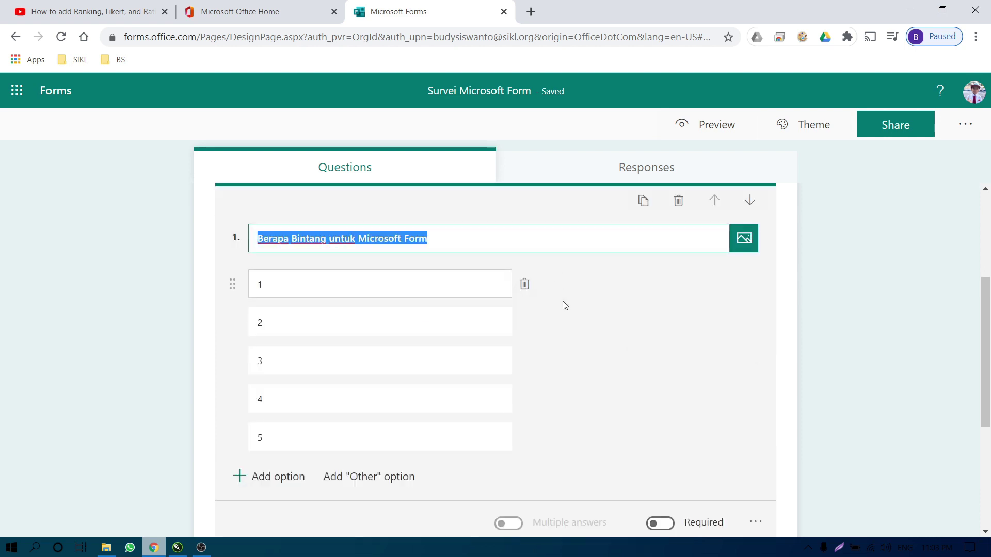
scroll(565, 305, "down", 4)
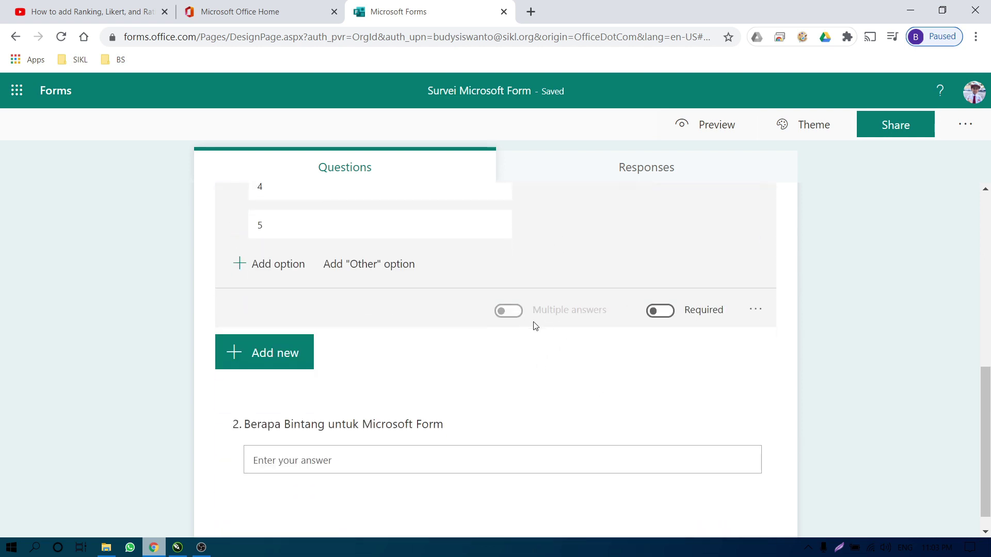
- Copy the text question's wording and add a Rating question with the same text, "Berapa Bintang untuk Microsoft Form"
left_click(551, 419)
key("ctrl+c")
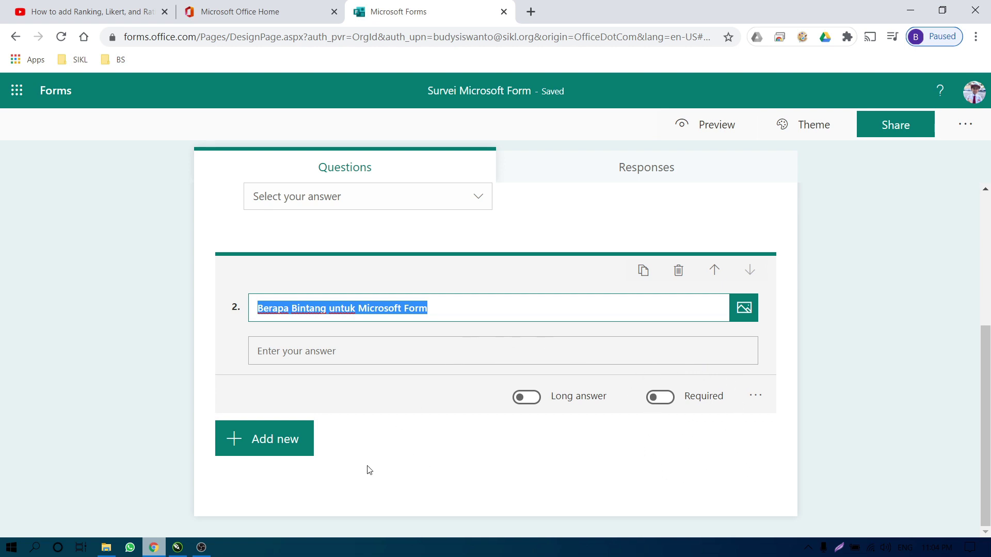
left_click(287, 451)
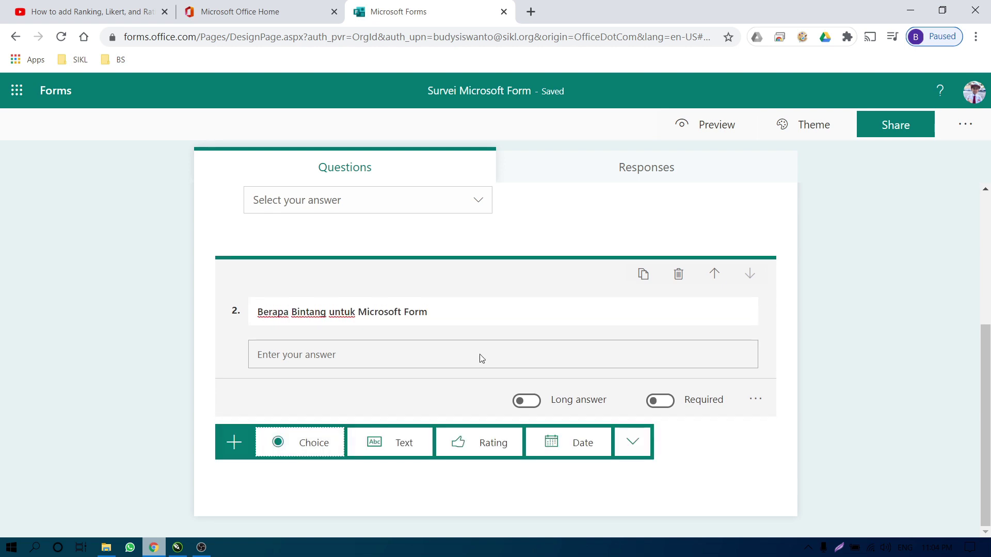
left_click(489, 444)
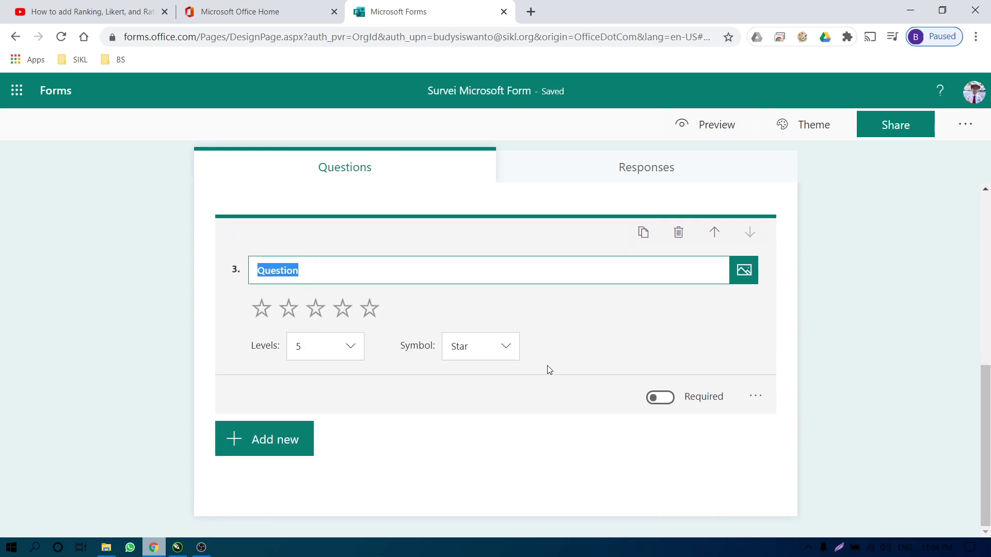
right_click(443, 262)
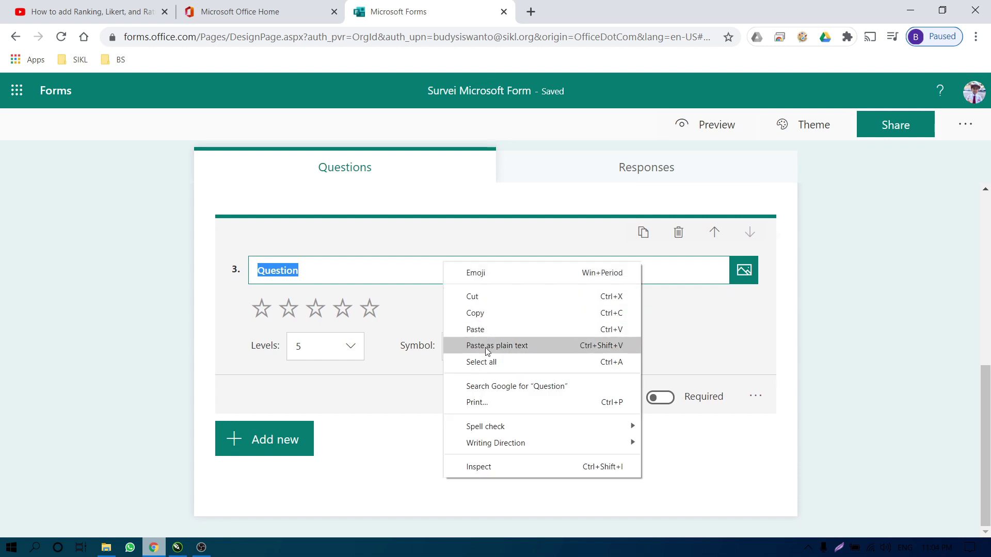
left_click(485, 345)
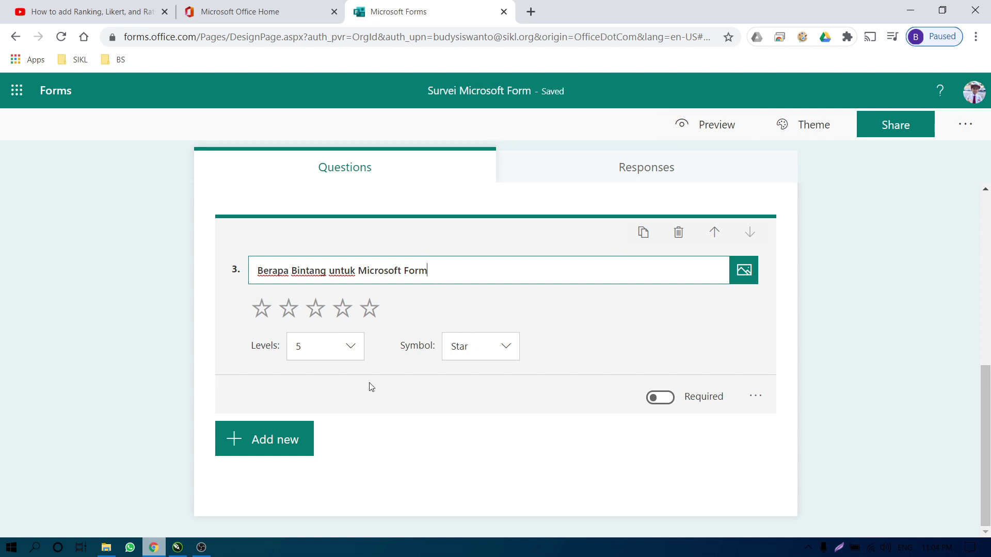
- Choose 5 levels for the rating question, try the Number symbol, and switch the symbol back to Star
left_click(323, 360)
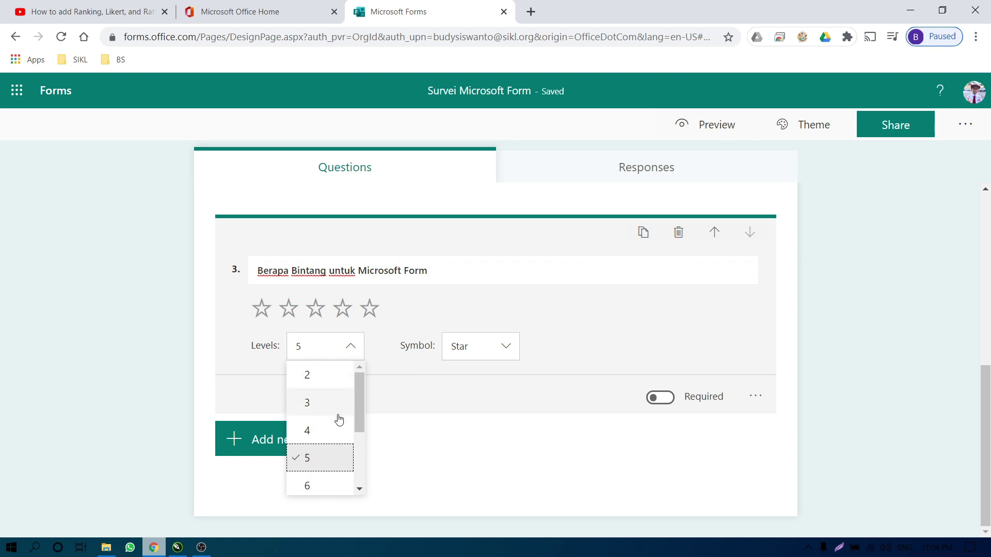
left_click(321, 458)
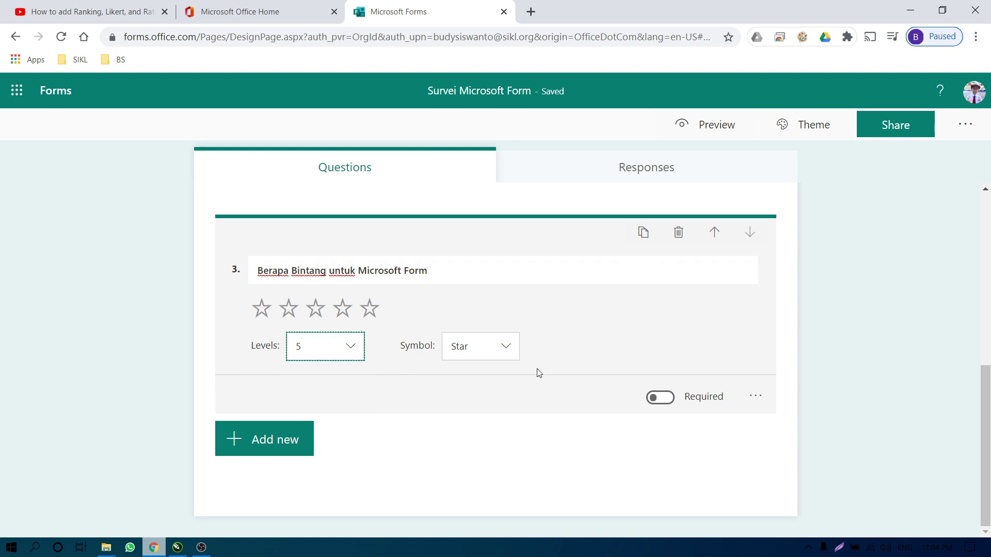
left_click(509, 356)
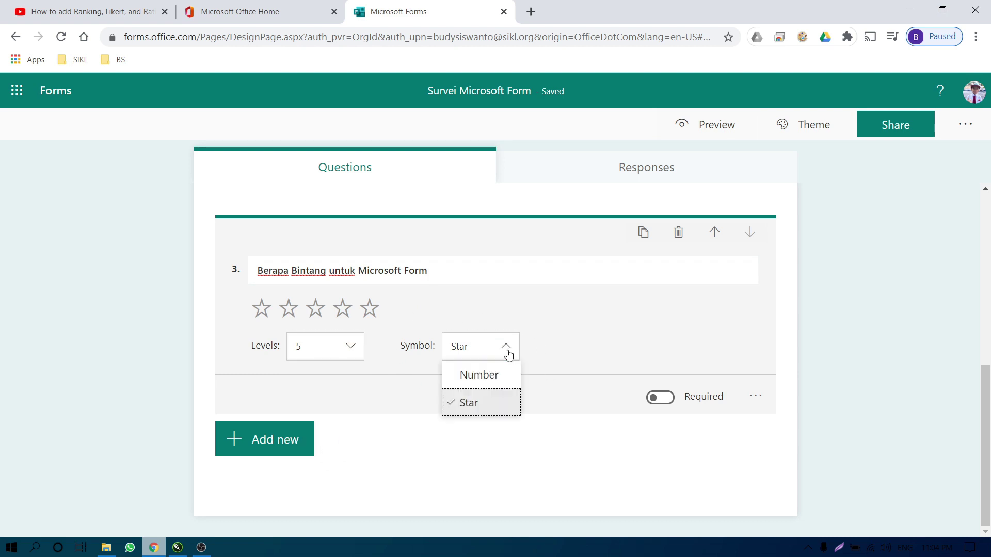
left_click(496, 375)
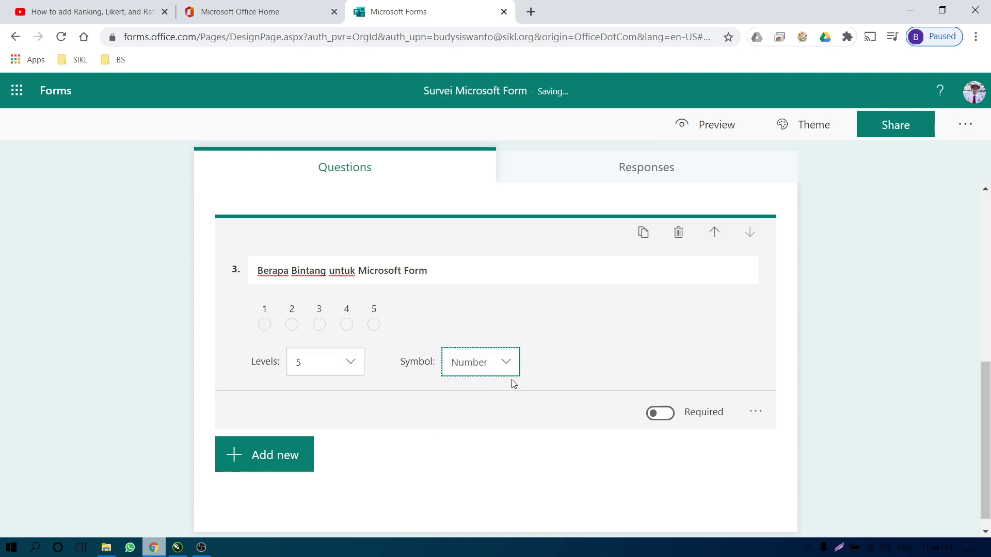
left_click(506, 349)
left_click(487, 405)
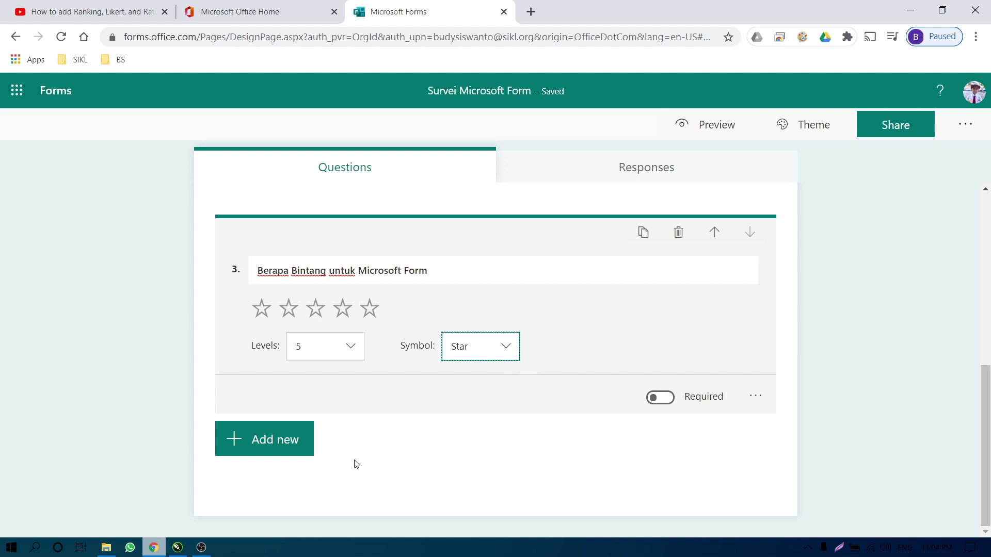
- Add a Date question with the text "Tanggal"
left_click(288, 448)
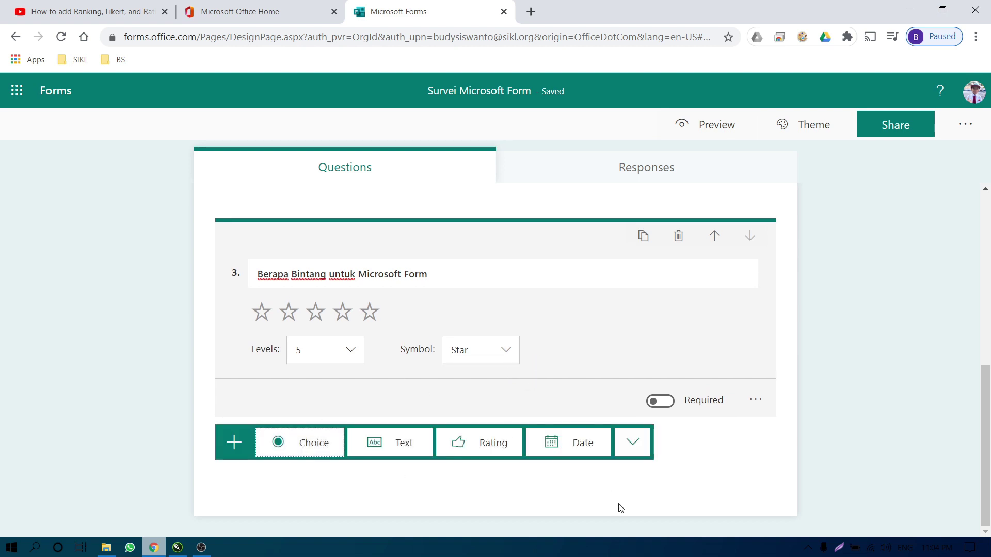
left_click(584, 448)
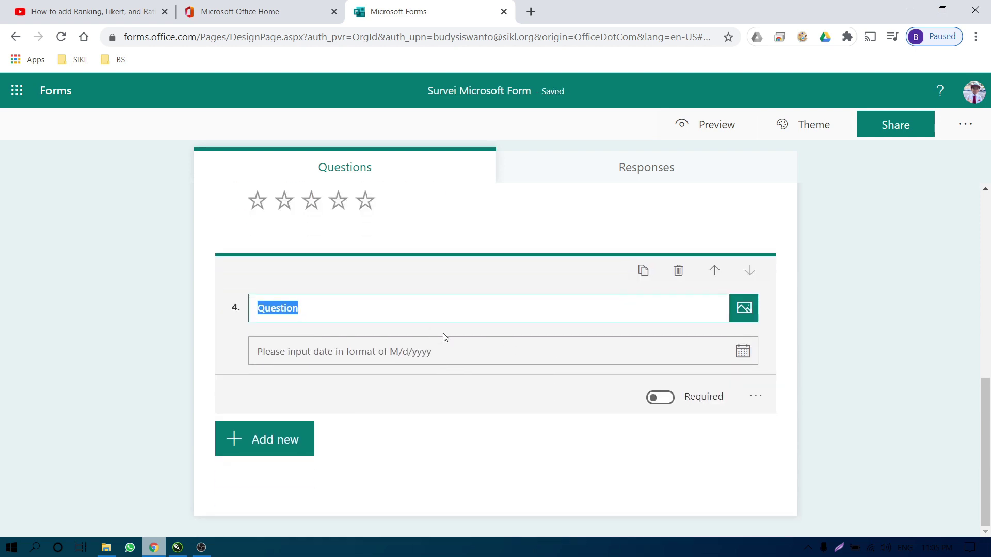
type("Tanggal")
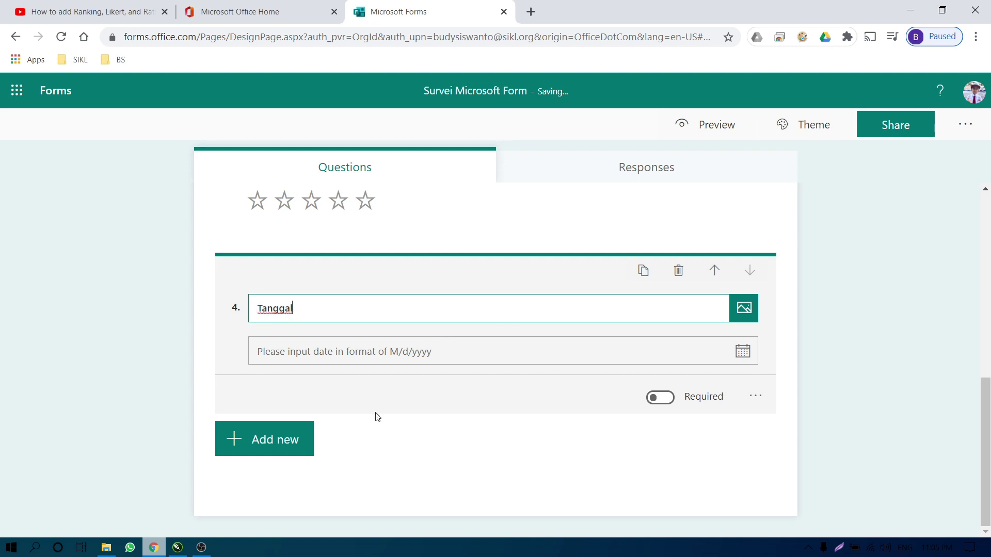
- Add a Likert question with the text "Berapa Bintang untuk aplikasi Microsoft Office Berikut"
left_click(301, 444)
left_click(635, 443)
mouse_move(683, 442)
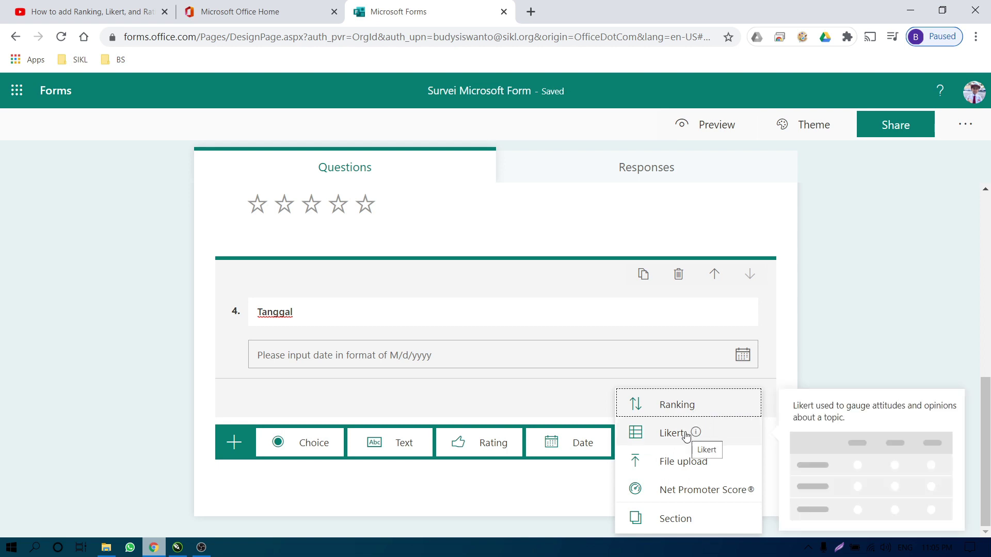
left_click(686, 435)
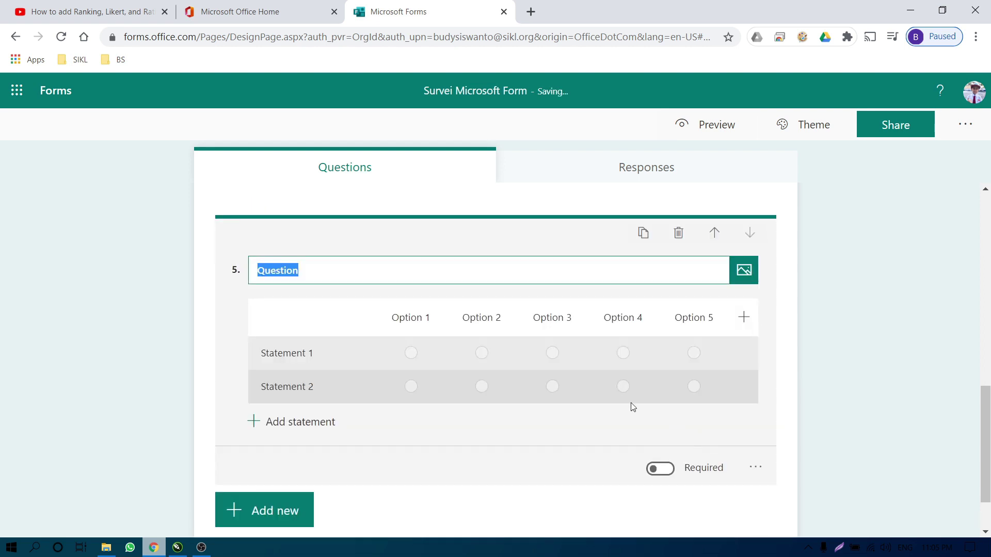
type("Berapa Bintang untuk aplikasi Microsoft Office Berikut")
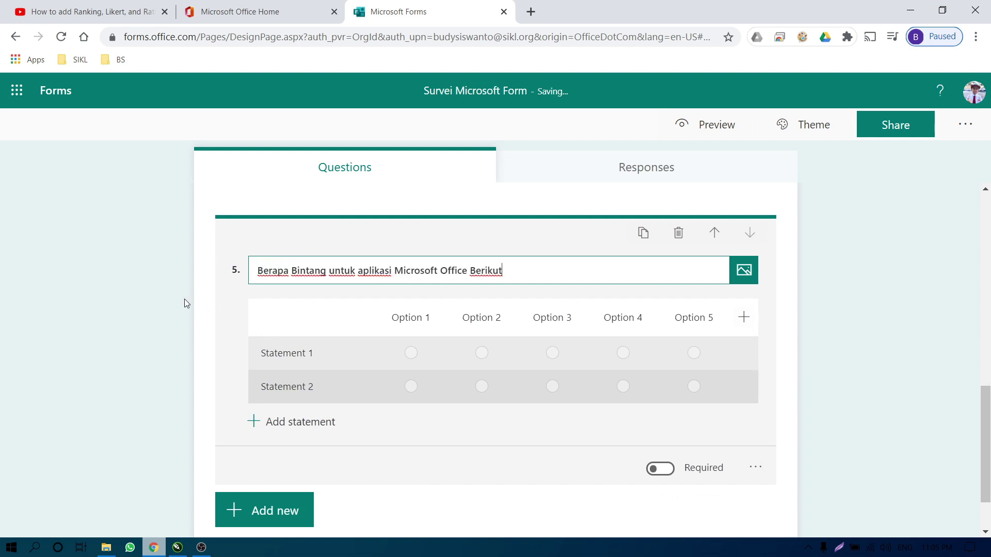
- Name the Likert question's two statements Word and Excel
left_click(293, 352)
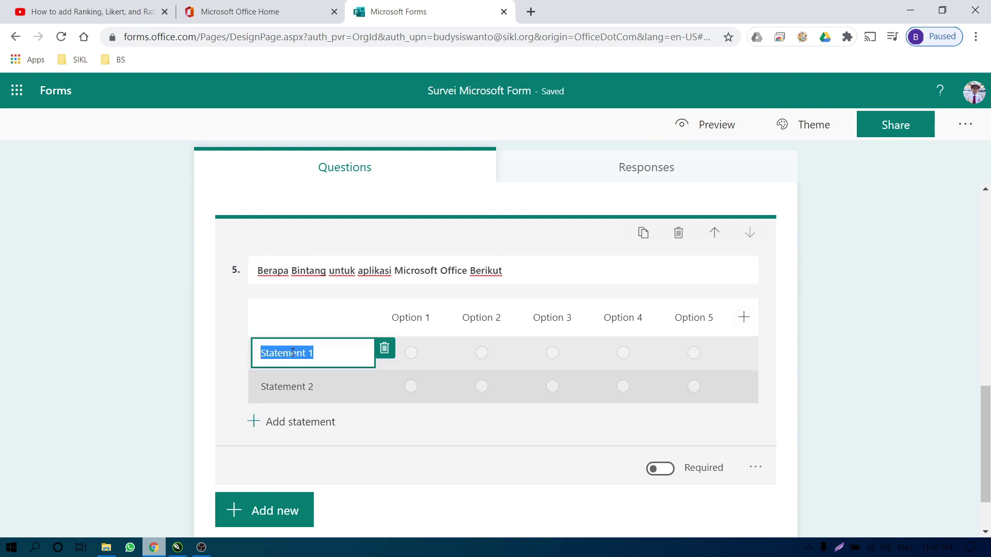
type("Word")
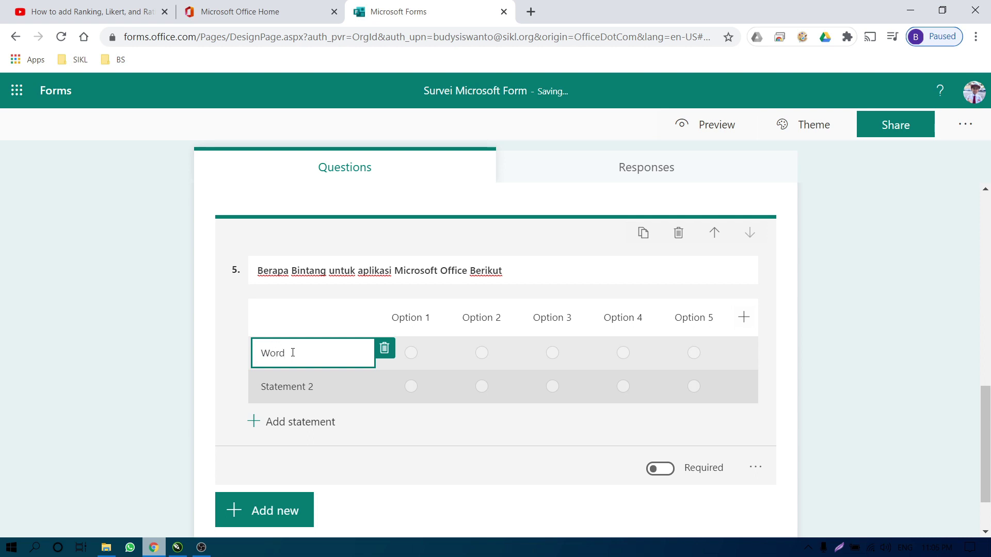
left_click(308, 393)
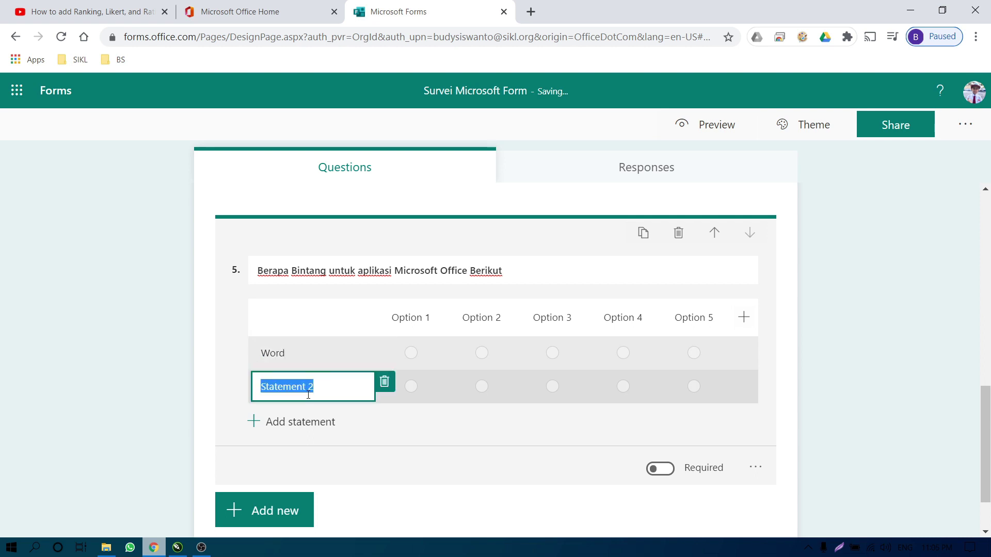
type("Excel")
- Label the Likert question's five options 1, 2, 3, 4 and 5, and close the question
left_click(429, 321)
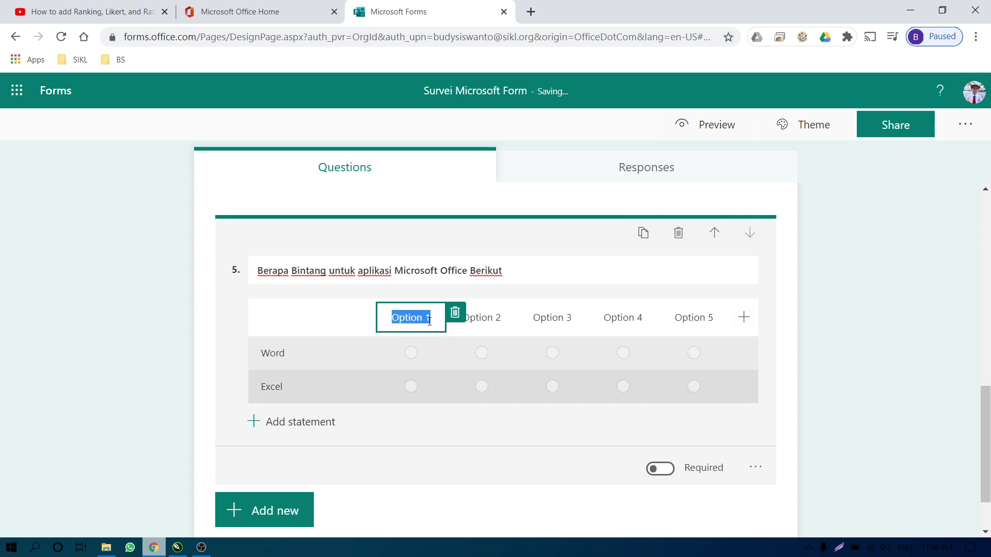
type("1")
left_click(482, 317)
type("2")
left_click(548, 318)
type("3")
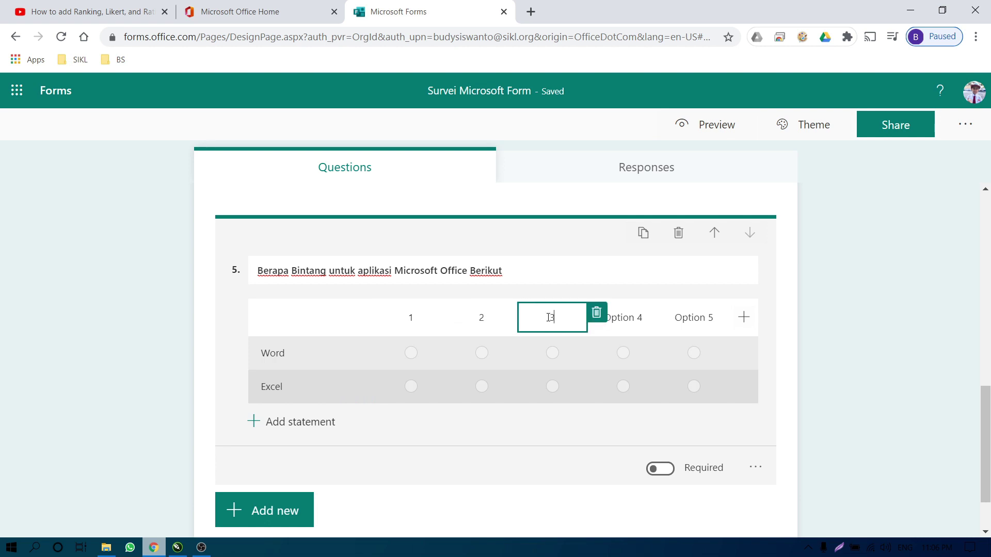
left_click(626, 319)
type("4")
left_click(694, 317)
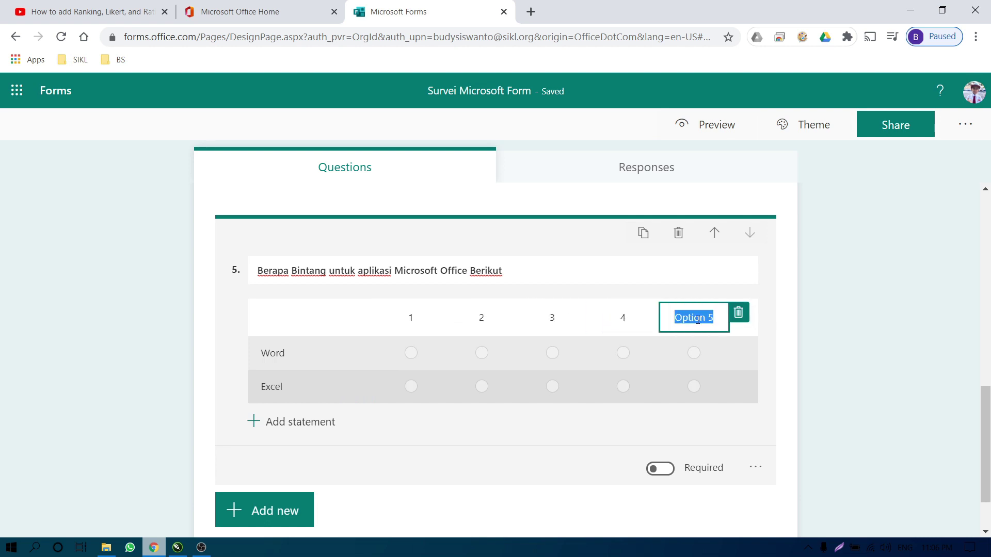
type("5")
left_click(831, 394)
scroll(761, 399, "down", 3)
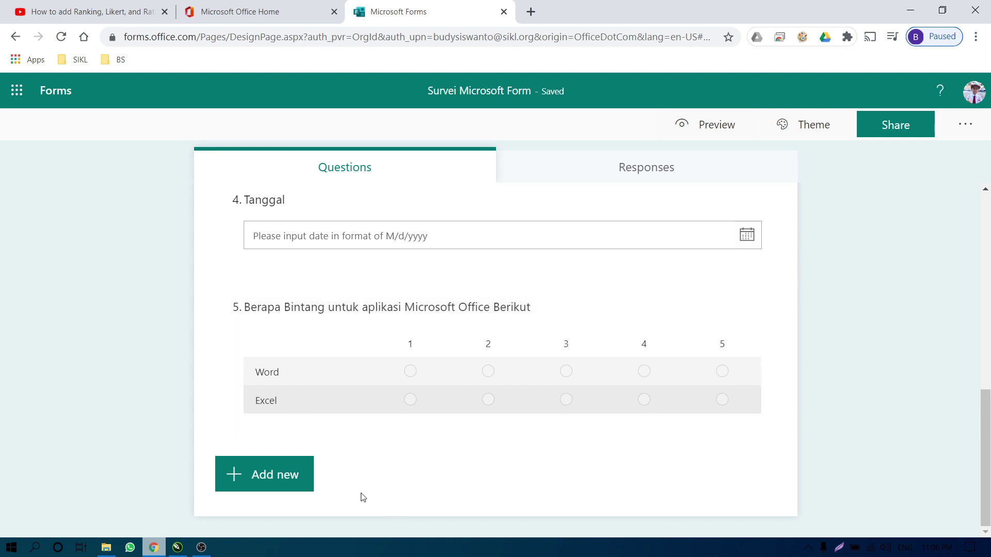
- Add a new section after the Likert question
left_click(287, 488)
left_click(634, 479)
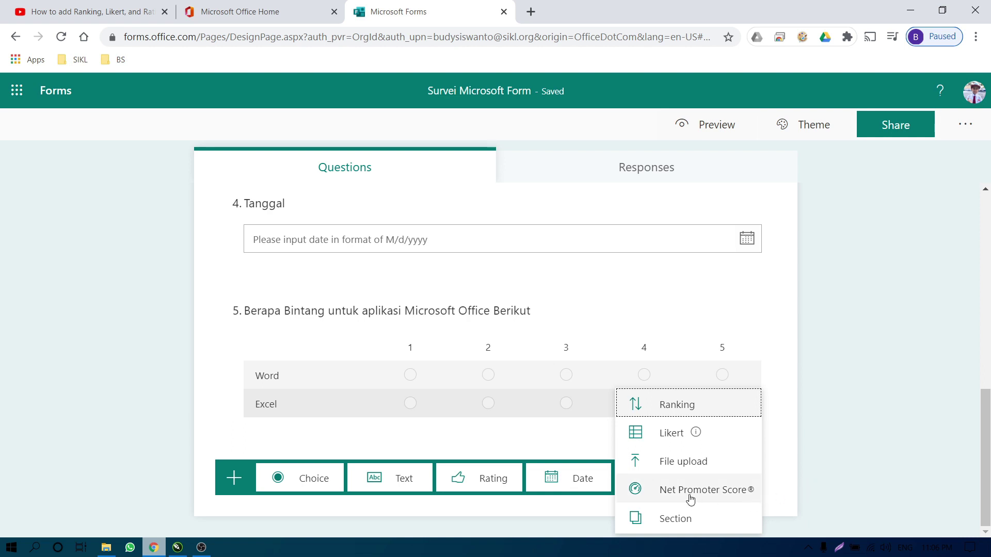
left_click(862, 448)
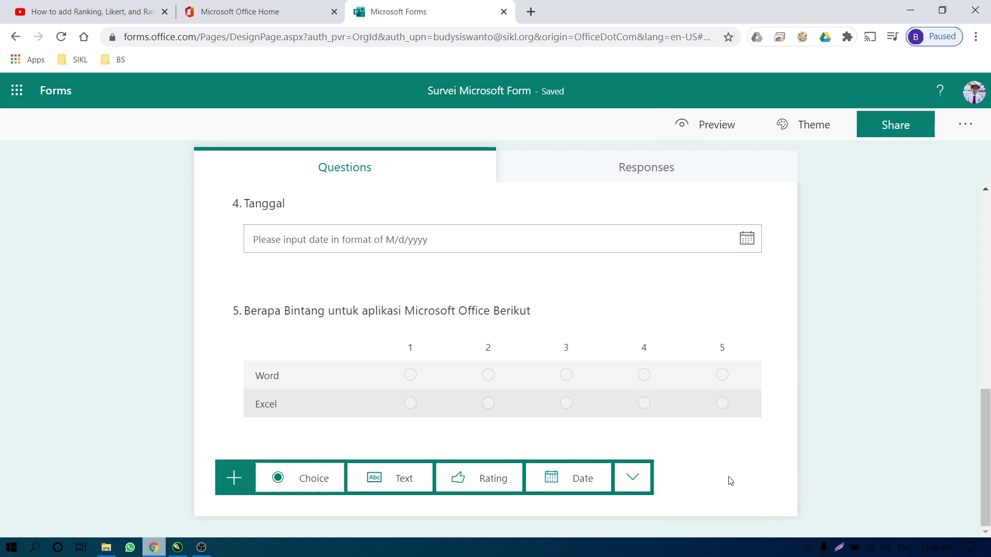
left_click(636, 484)
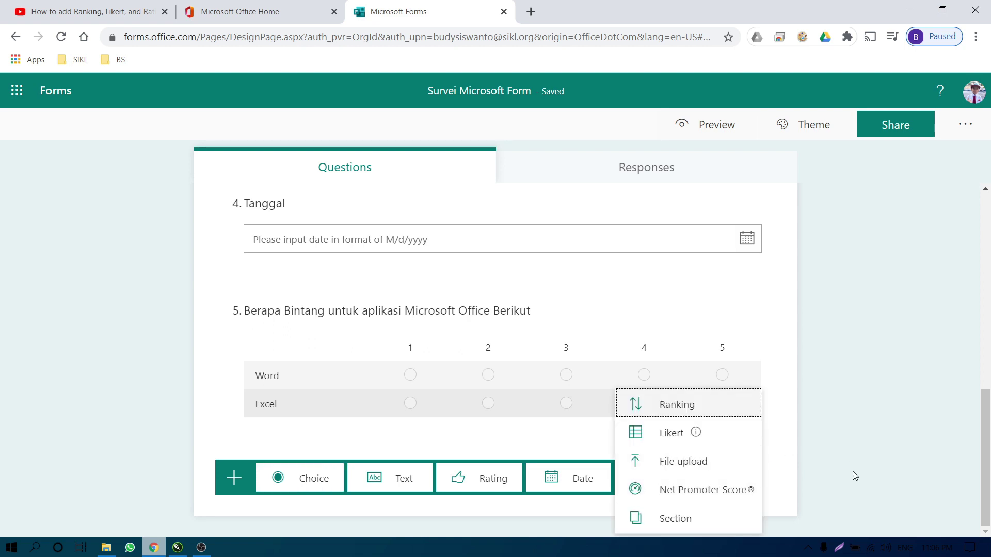
left_click(691, 521)
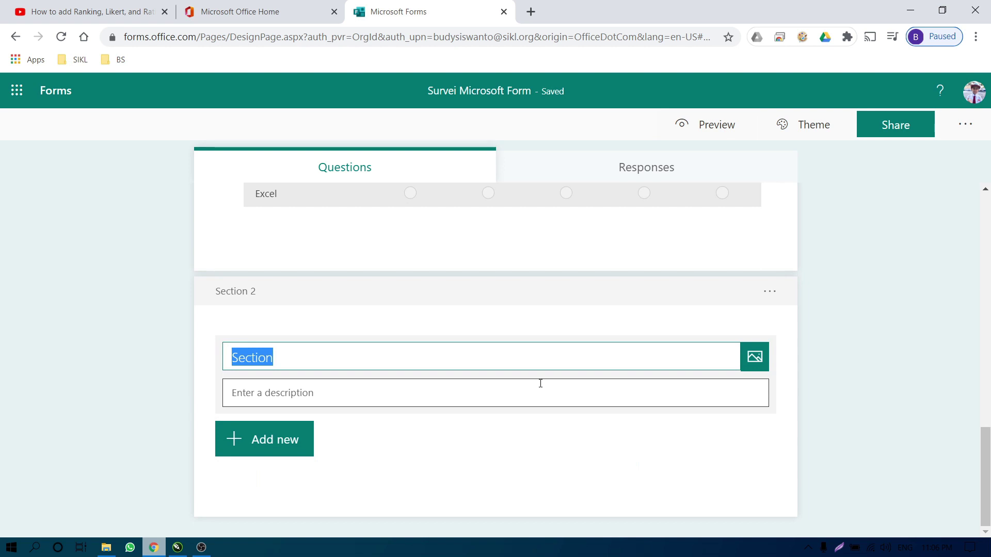
- Title the new second section "Upload Dokumen", leaving its description empty
scroll(543, 385, "up", 1)
scroll(537, 387, "up", 15)
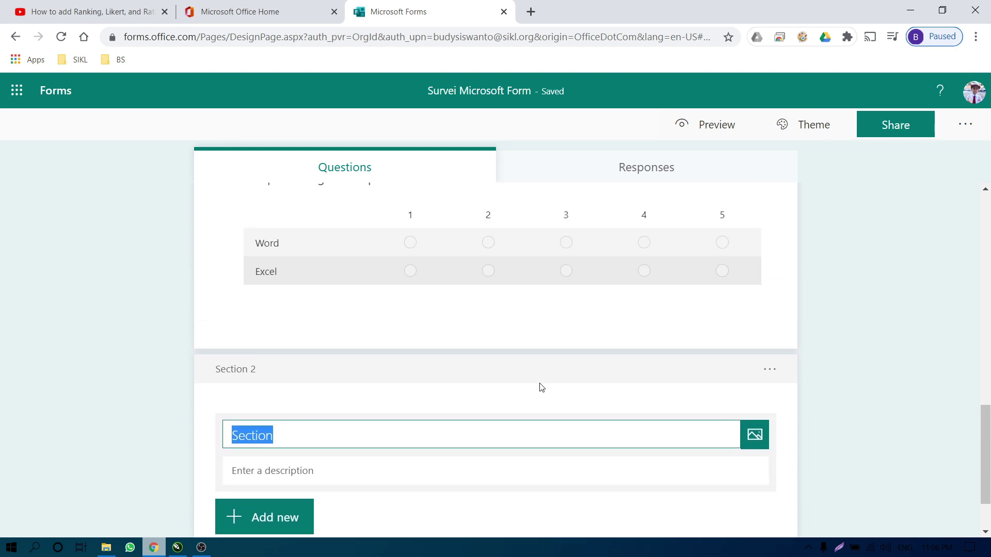
scroll(480, 370, "down", 7)
scroll(466, 237, "down", 4)
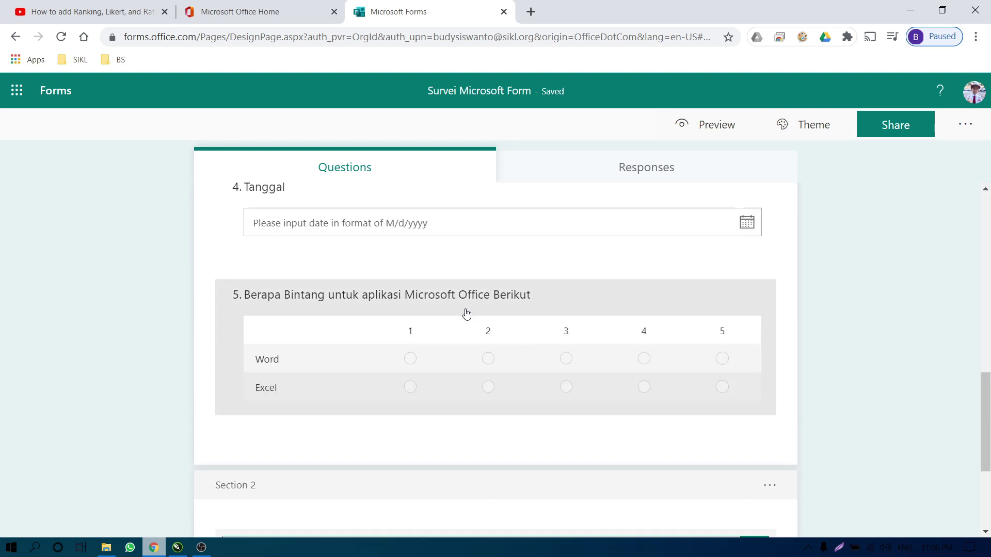
scroll(447, 300, "down", 3)
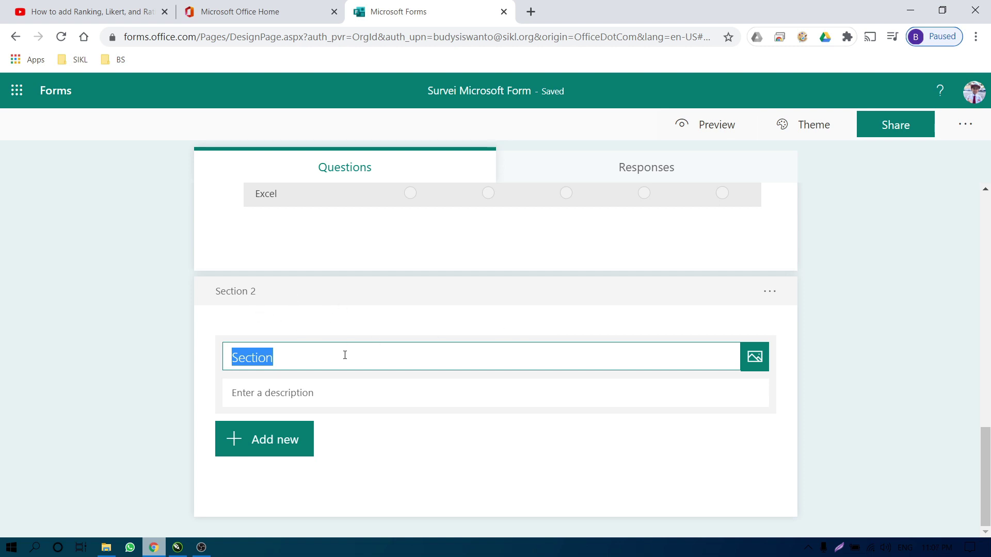
type("U")
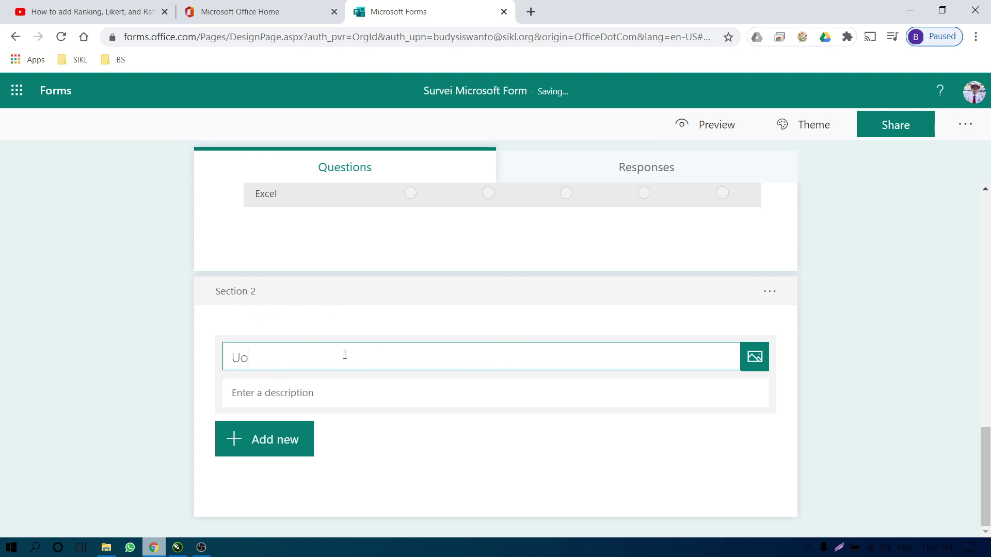
type("pl")
key("BackSpace")
key("BackSpace")
key("BackSpace")
type("Upload Dokumen")
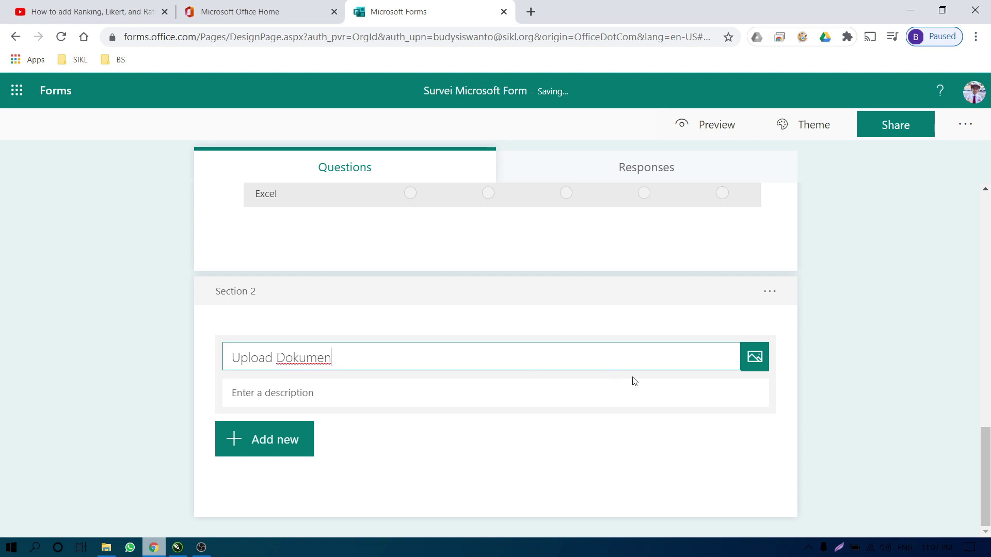
left_click(611, 414)
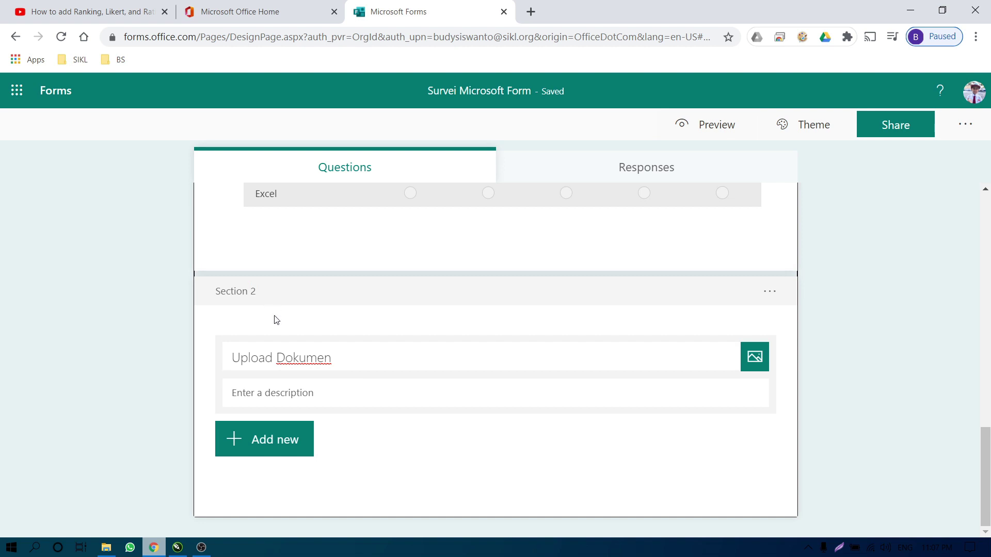
- Review the form's two-section layout, from the Upload Dokumen section up to the title and first questions
scroll(292, 317, "up", 3)
scroll(309, 279, "up", 5)
scroll(336, 289, "down", 8)
scroll(378, 256, "up", 5)
scroll(453, 322, "up", 3)
scroll(452, 322, "up", 3)
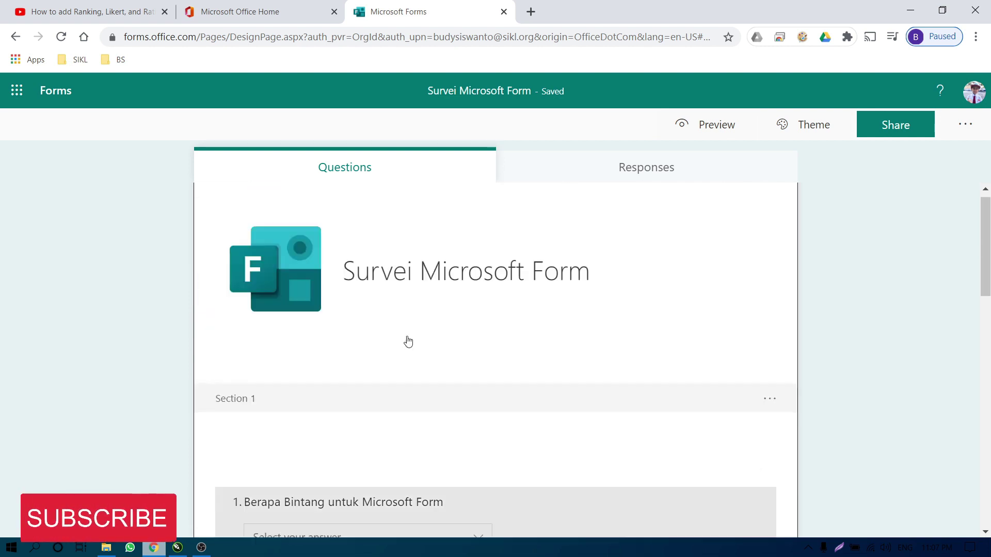
scroll(531, 336, "down", 4)
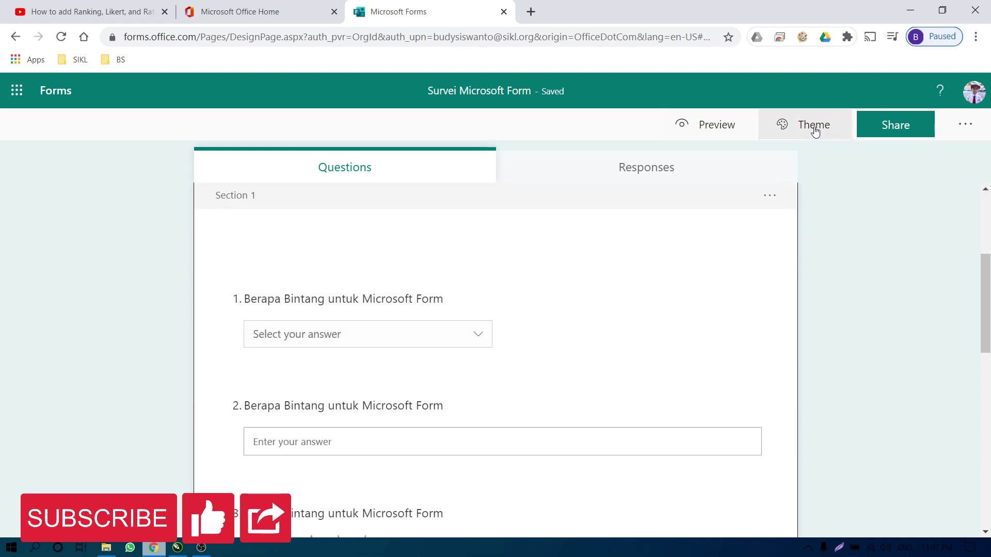
- Try several form themes and apply the purple office theme with the clock and printer cabinet
left_click(811, 125)
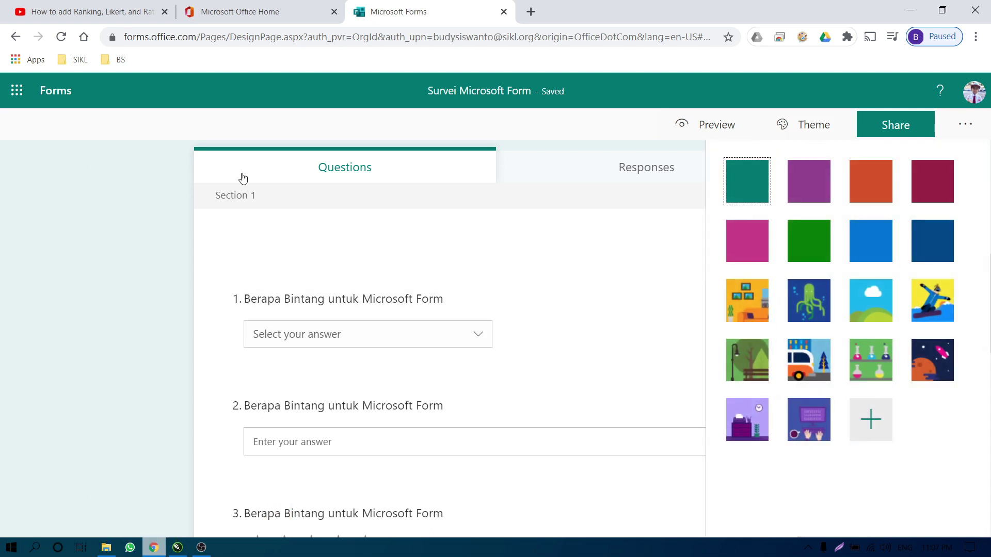
left_click(874, 306)
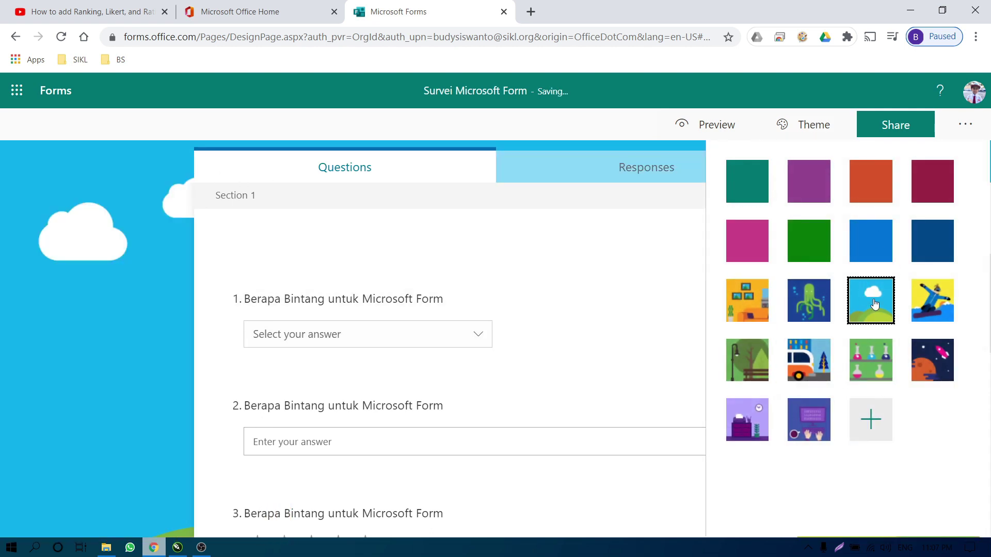
left_click(877, 367)
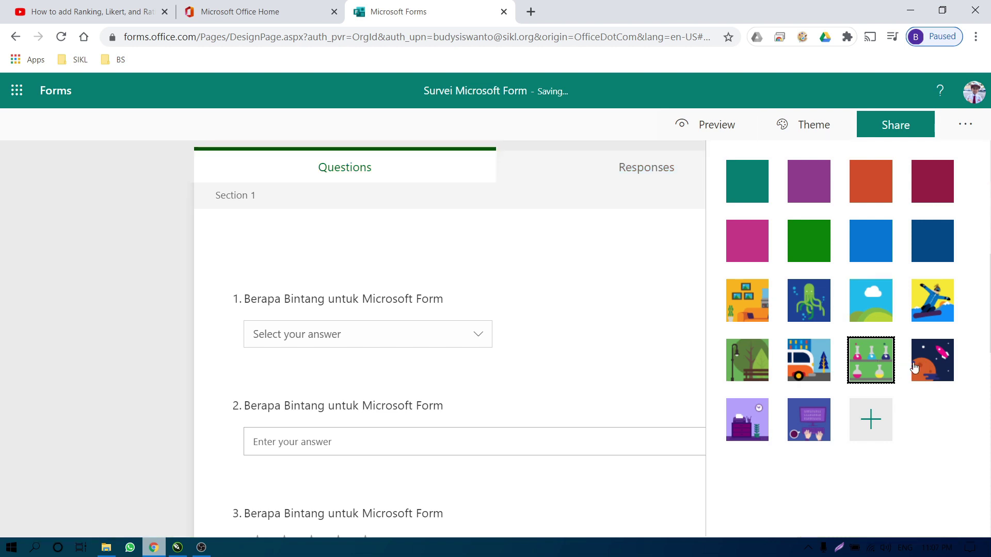
left_click(934, 305)
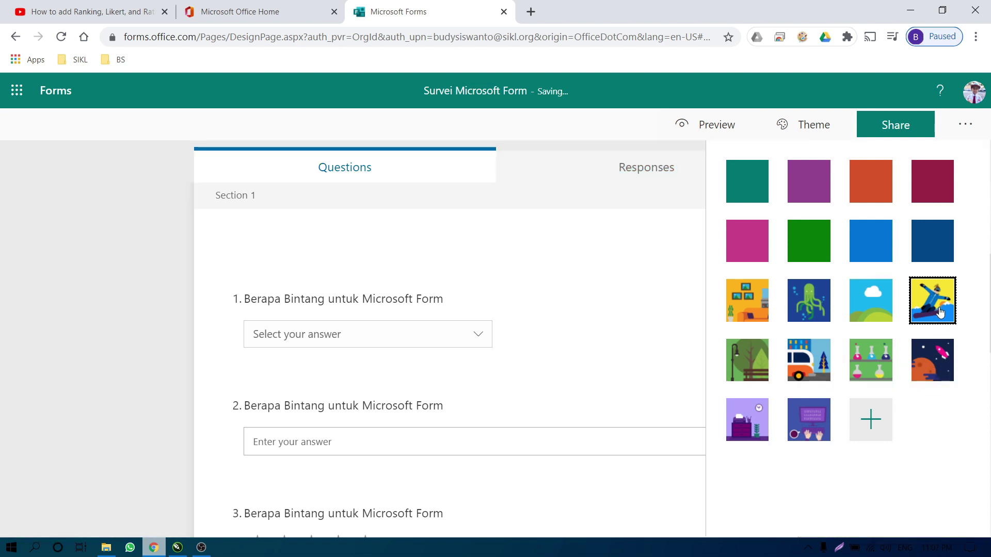
left_click(880, 227)
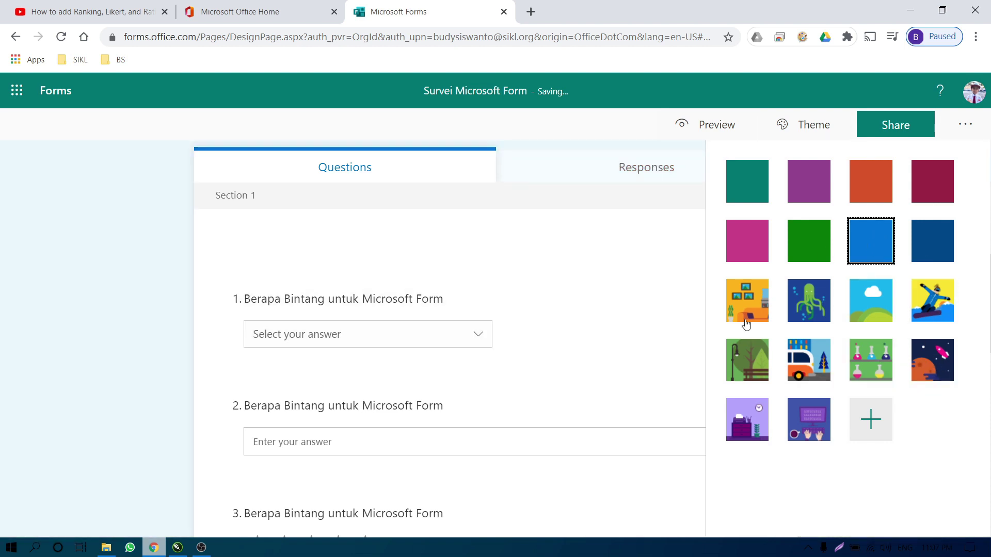
left_click(826, 356)
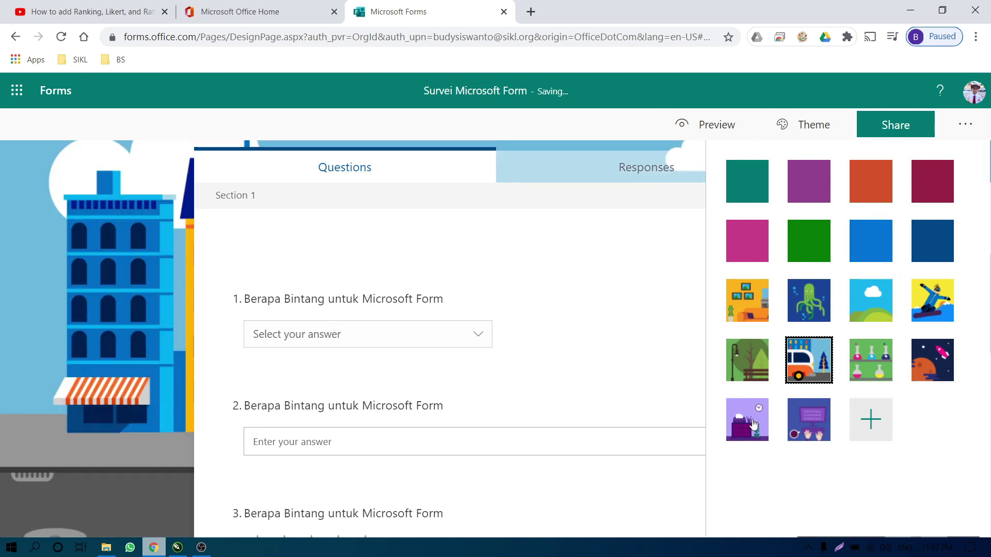
left_click(753, 423)
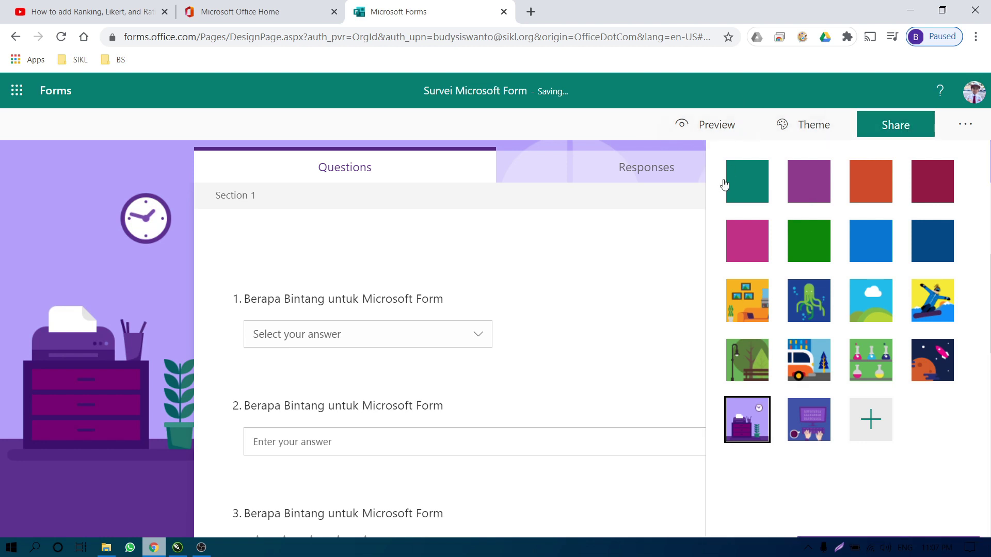
- Preview the themed survey in computer view and check its first section from the title to the Likert question
left_click(707, 127)
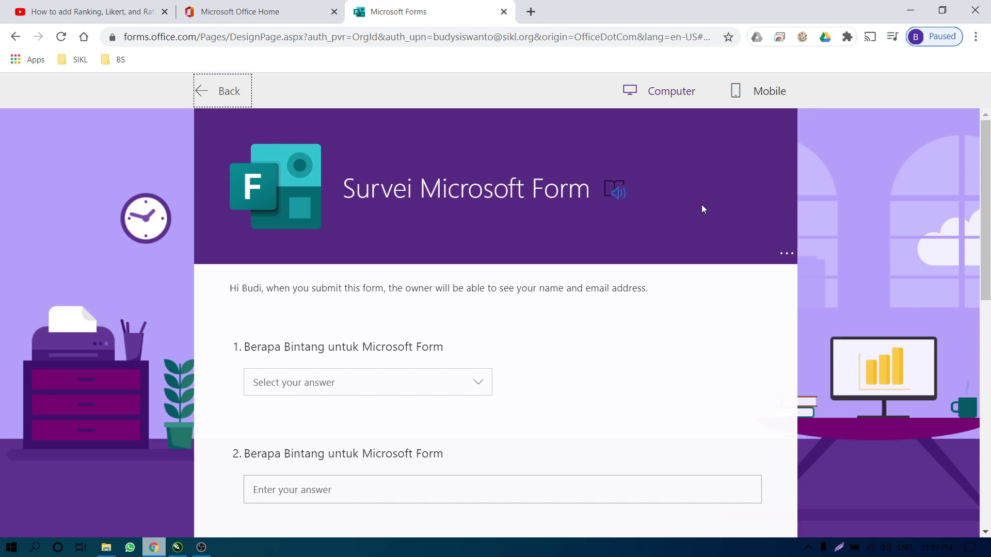
scroll(702, 205, "down", 10)
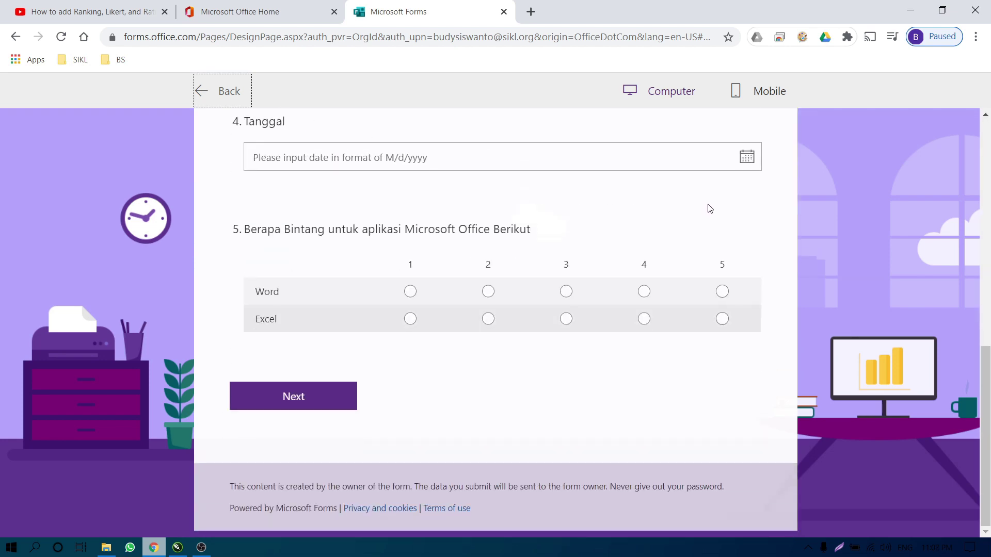
scroll(707, 208, "up", 10)
scroll(707, 208, "down", 9)
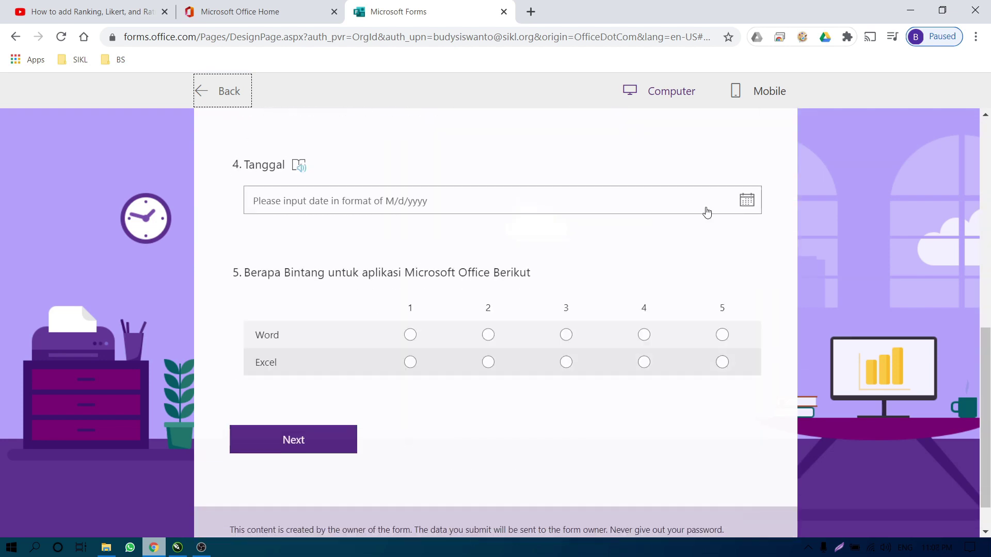
- Switch the preview to mobile view and look through the survey's questions
left_click(761, 97)
scroll(617, 383, "down", 4)
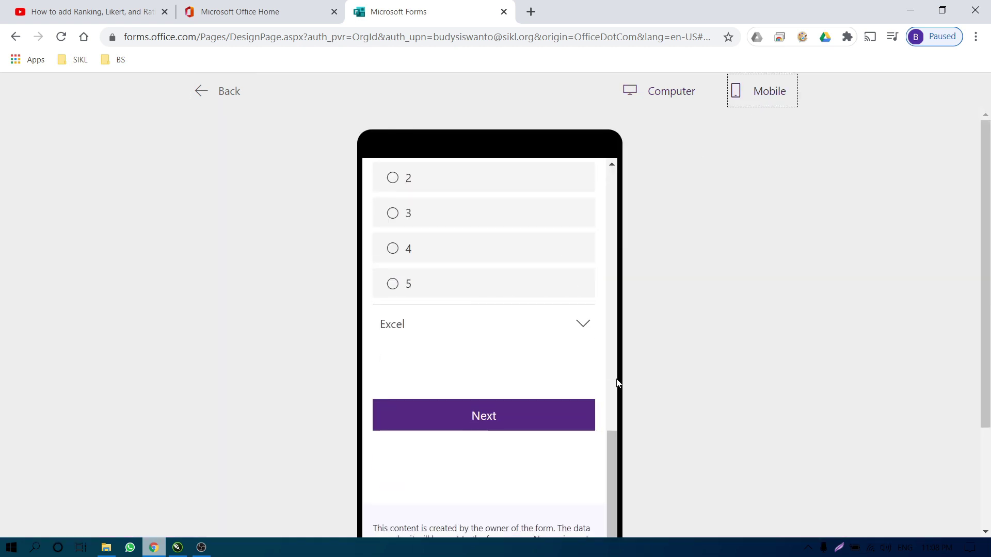
left_click_drag(619, 456, 509, 211)
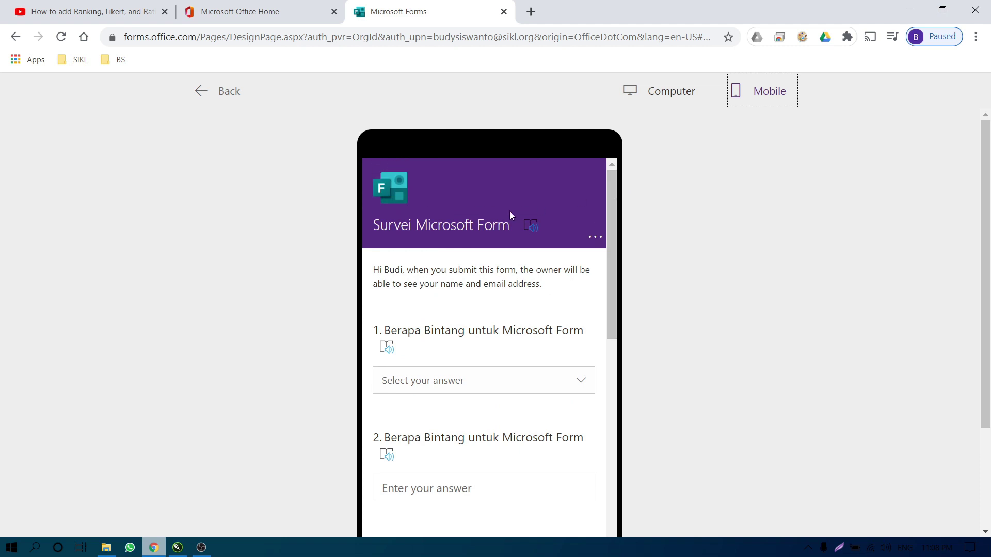
scroll(420, 215, "down", 4)
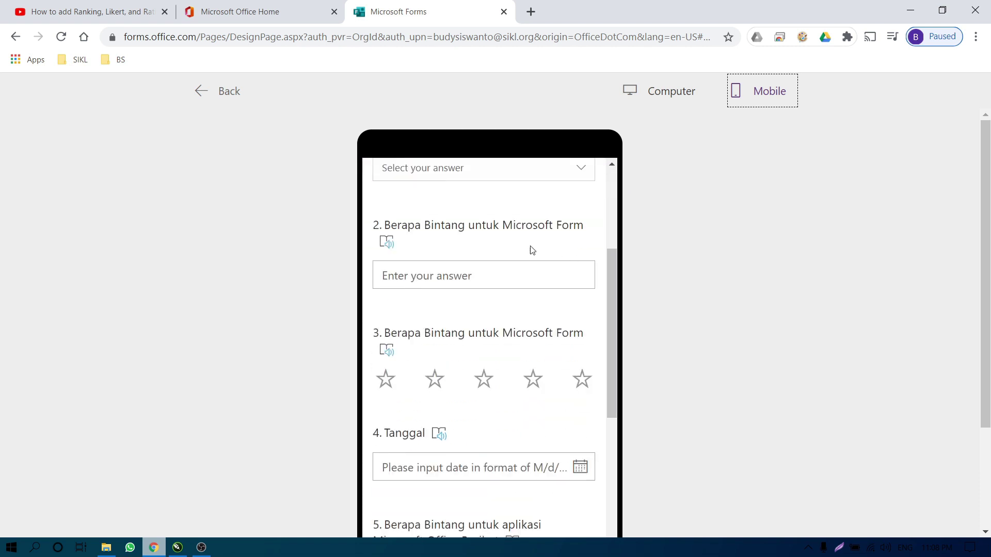
scroll(528, 250, "up", 4)
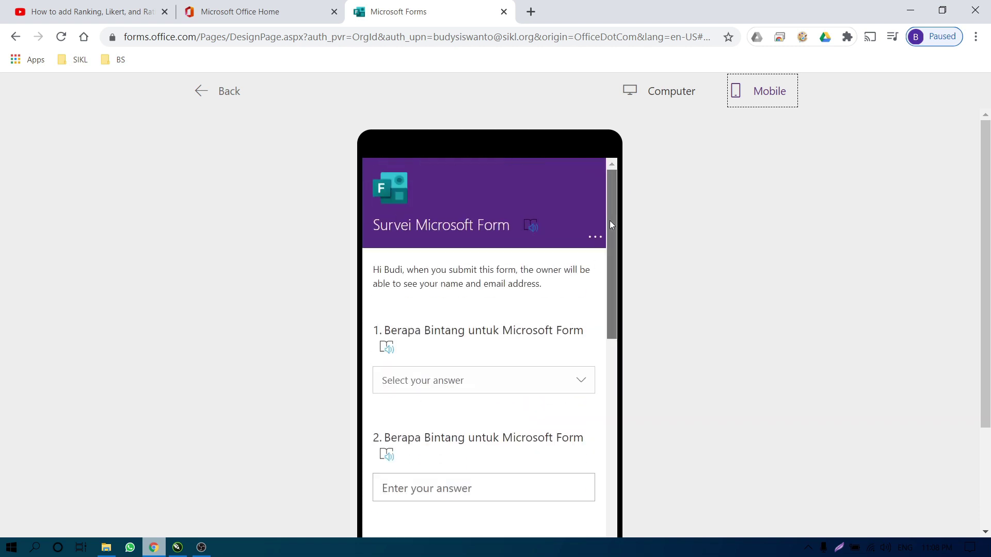
left_click_drag(609, 221, 609, 249)
scroll(609, 262, "down", 2)
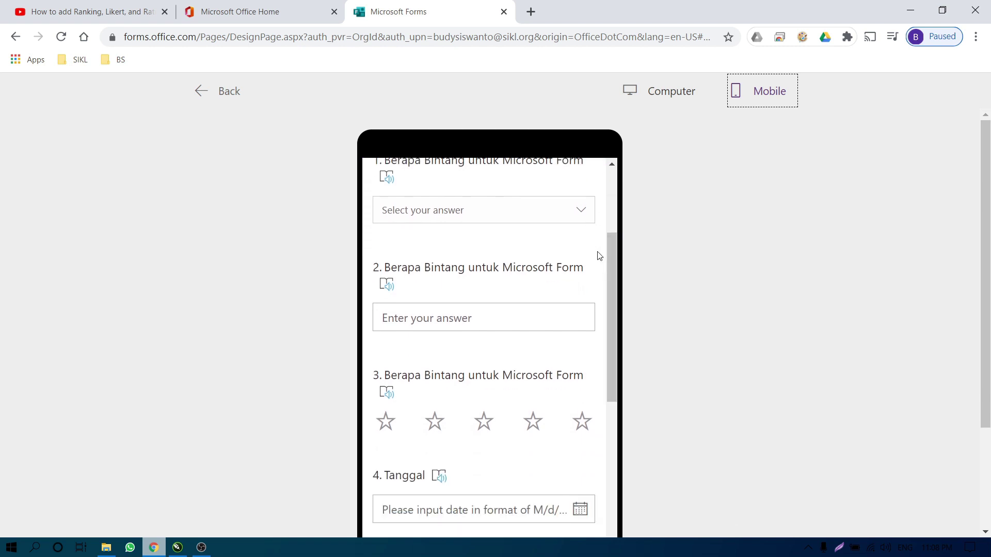
- Check the first question's drop-down choices in the mobile preview, and view the remaining questions to the section's end
left_click(587, 220)
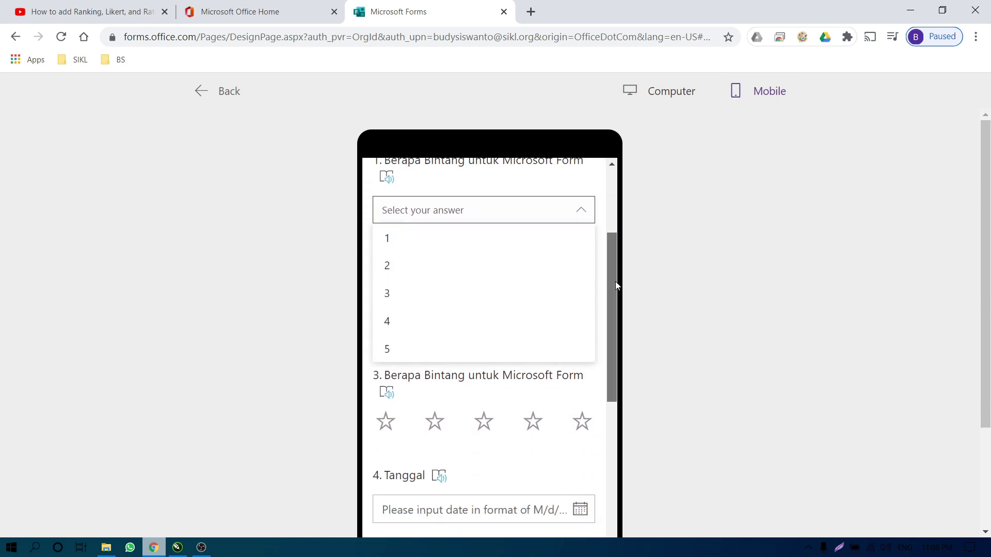
left_click(554, 404)
scroll(579, 413, "down", 5)
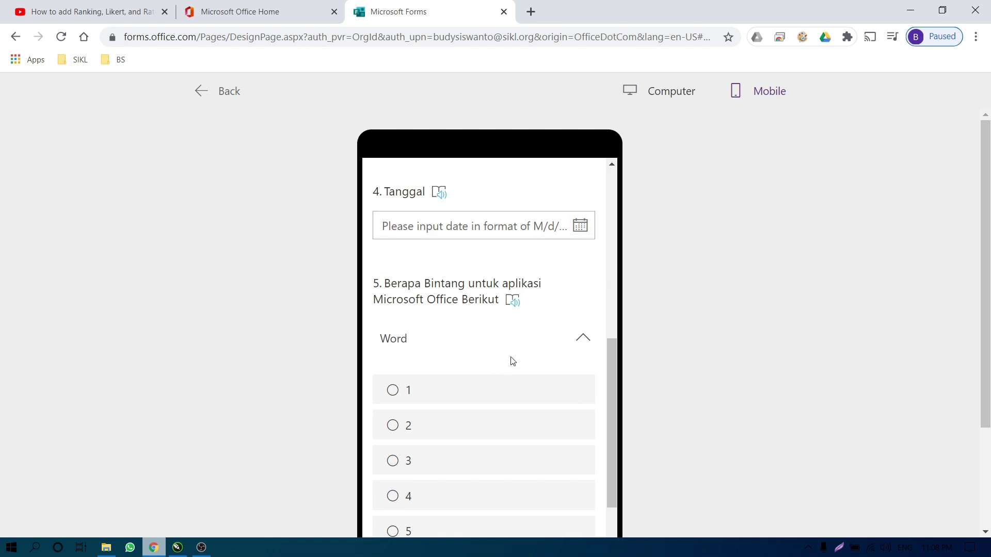
scroll(449, 335, "down", 4)
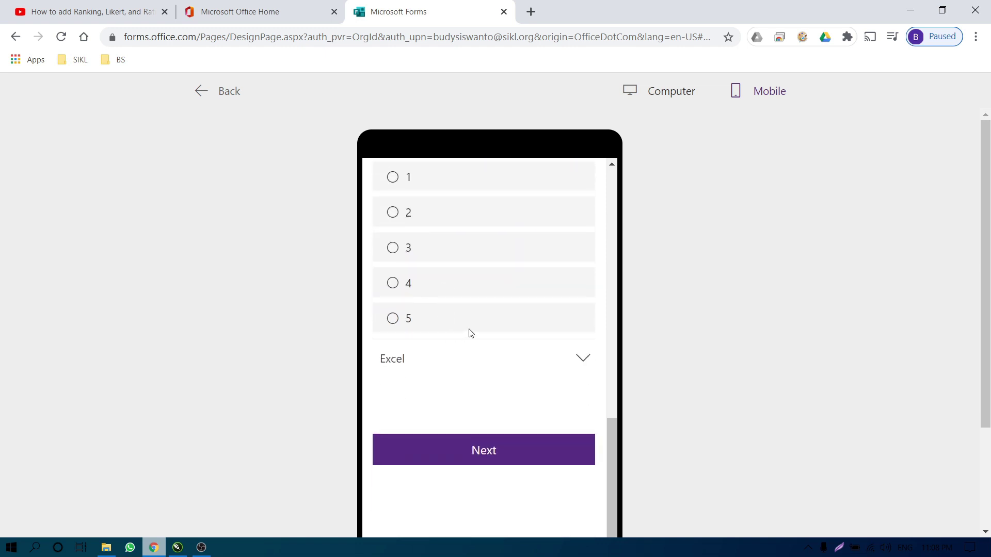
scroll(595, 376, "down", 1)
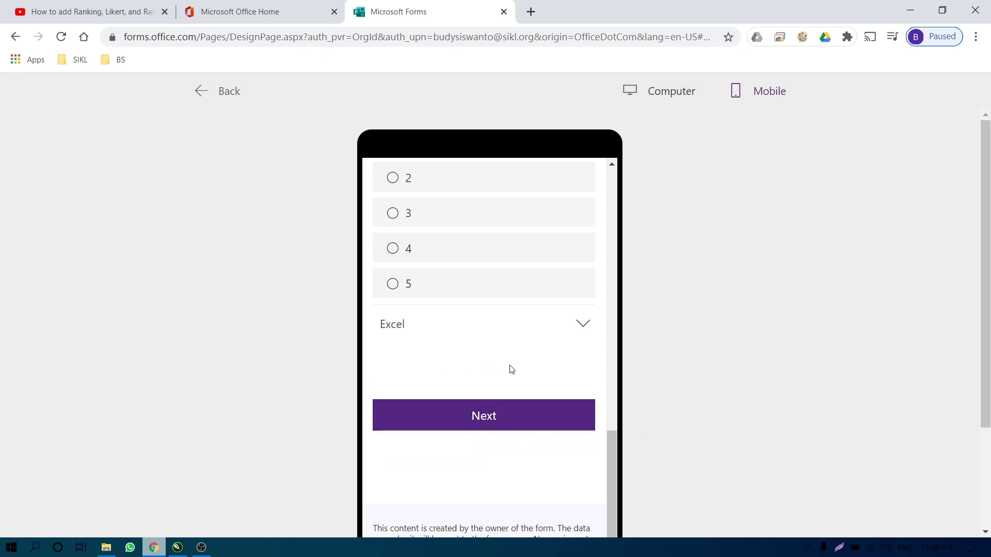
- View the Upload Dokumen section in the mobile preview, go back to the first section and exit the preview
left_click(532, 427)
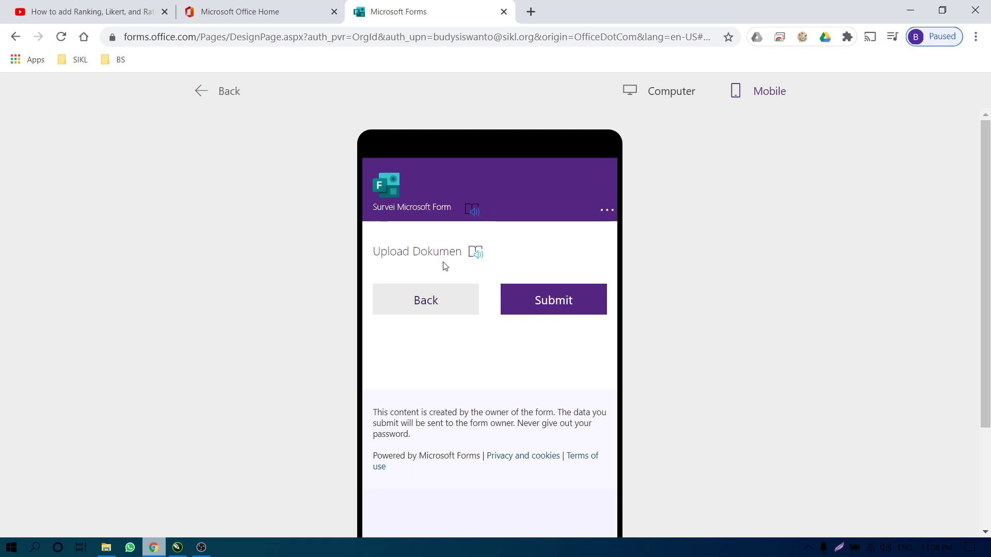
left_click(453, 303)
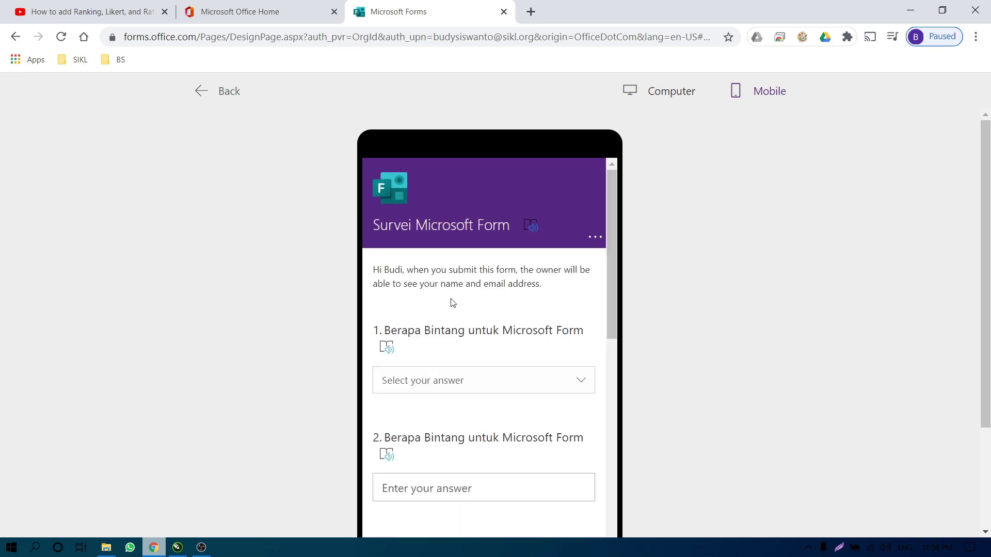
left_click(215, 91)
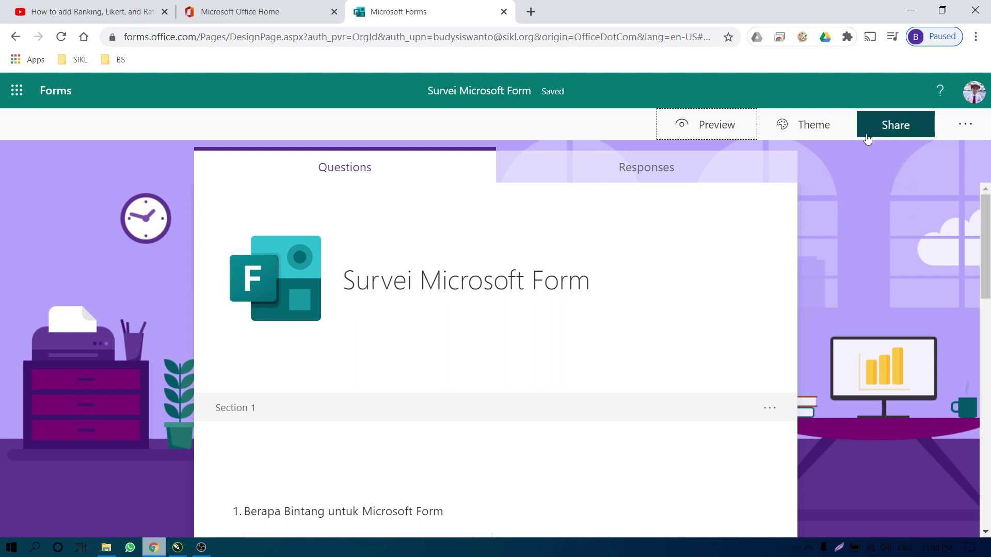
- View the survey's sharing options and the choices for who can respond
left_click(898, 121)
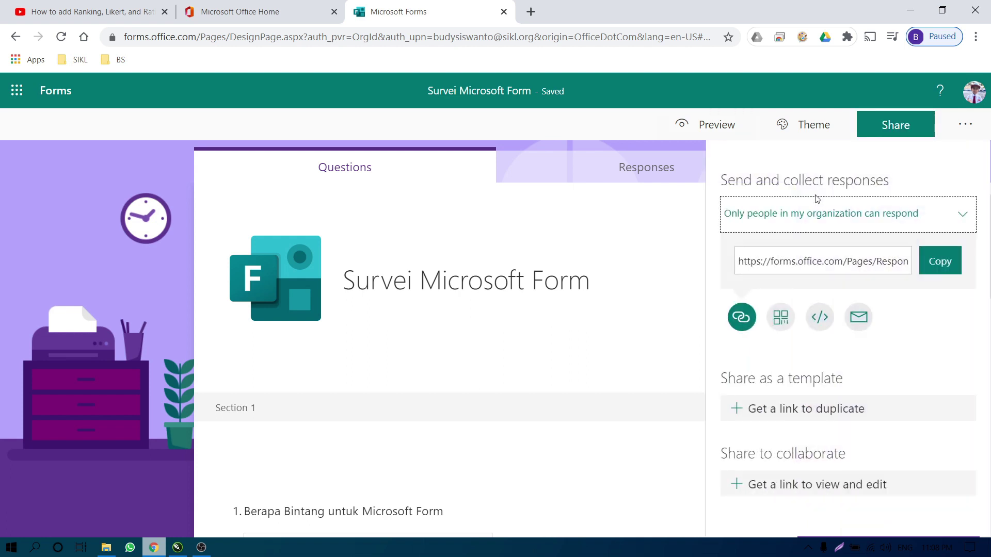
left_click(963, 215)
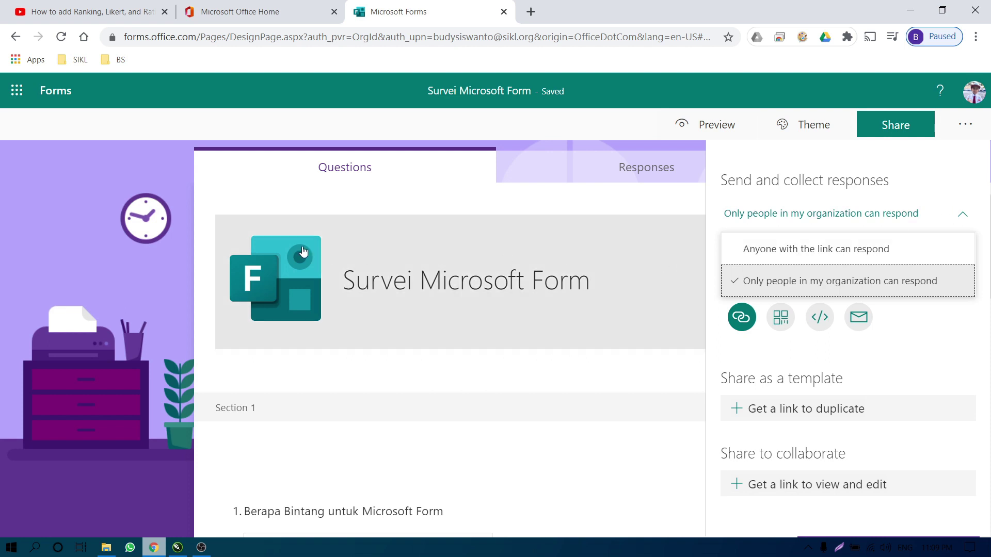
left_click(162, 241)
- Add a file upload question to the Upload Dokumen section and accept creating a OneDrive folder for the uploads
scroll(577, 323, "down", 10)
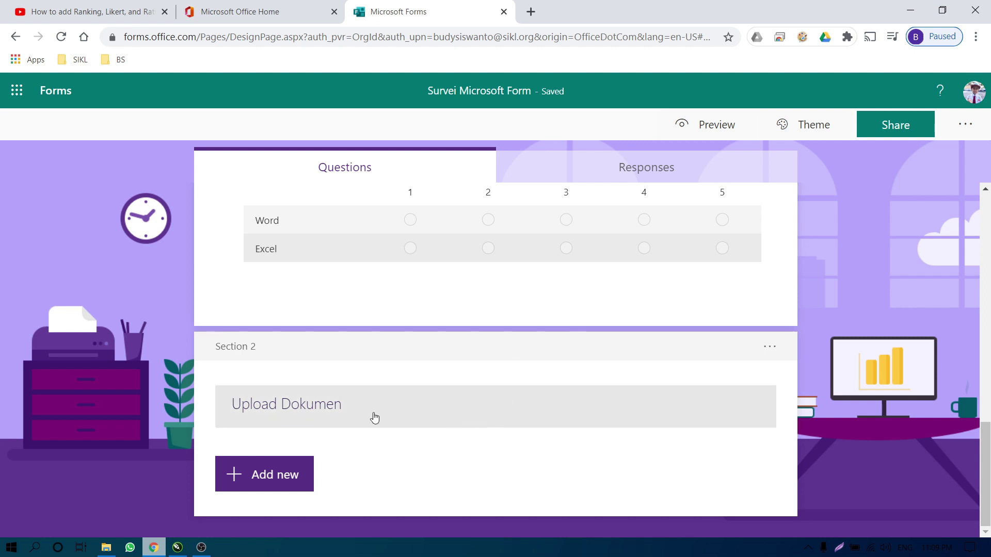
left_click(447, 404)
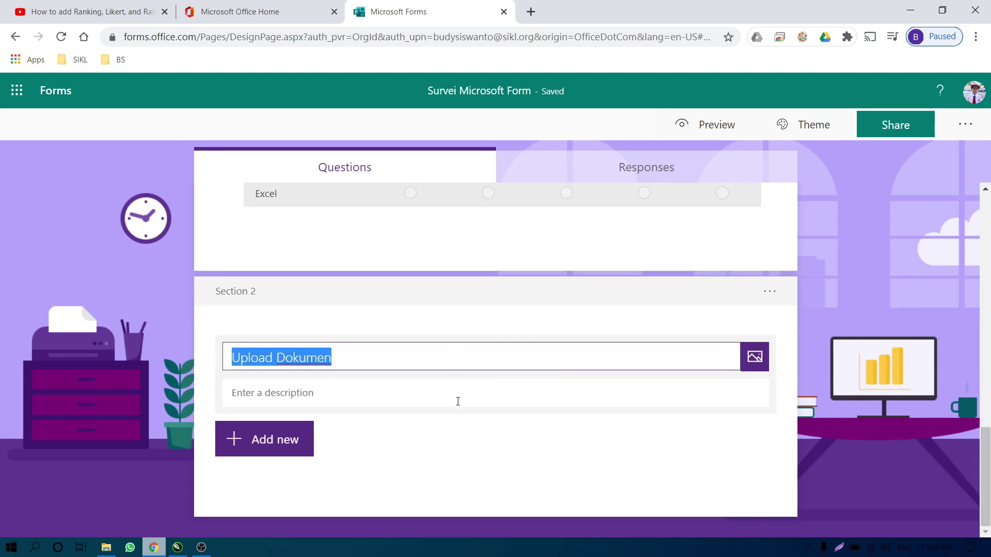
left_click(303, 440)
left_click(631, 442)
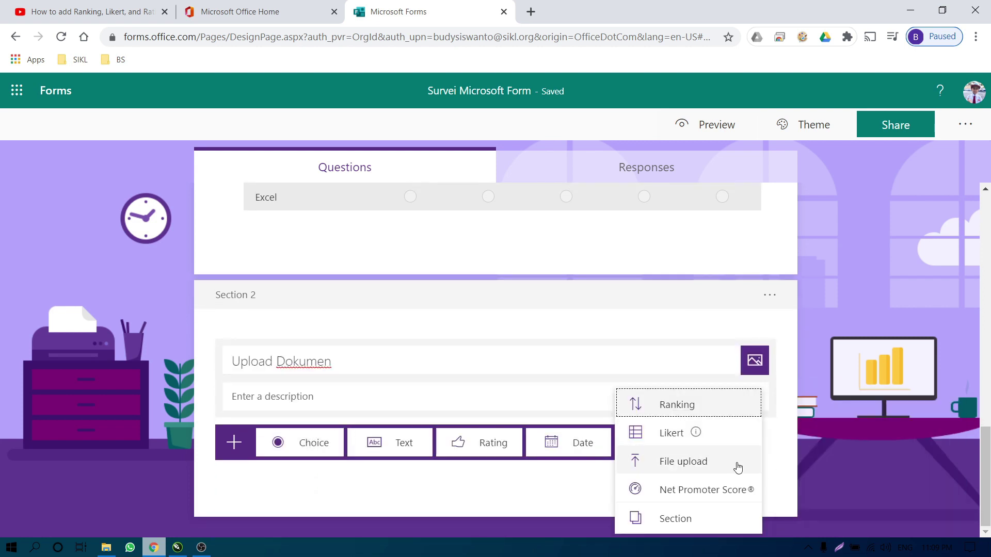
left_click(697, 472)
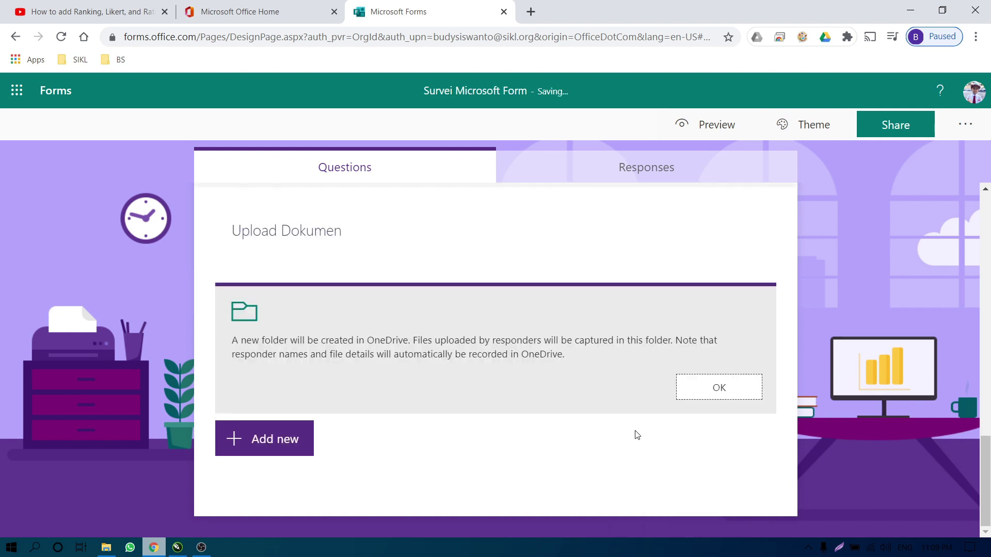
left_click(724, 391)
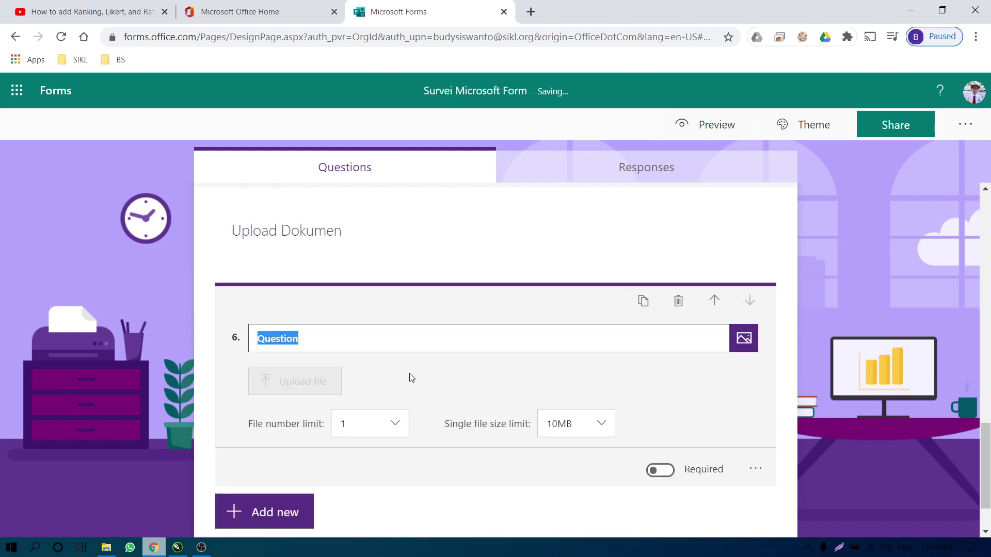
left_click(809, 432)
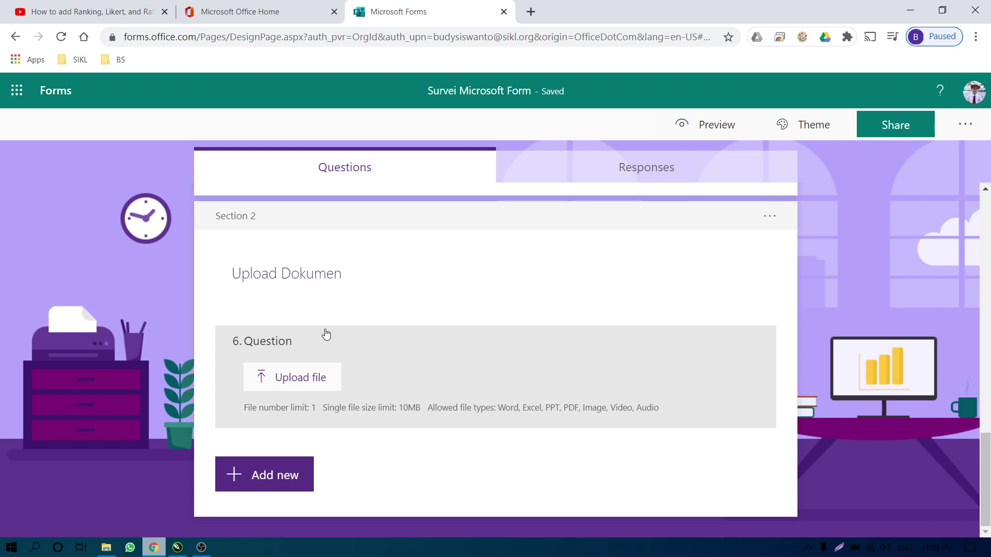
- Try to set the survey's sharing so that anyone with the link can respond
left_click(878, 123)
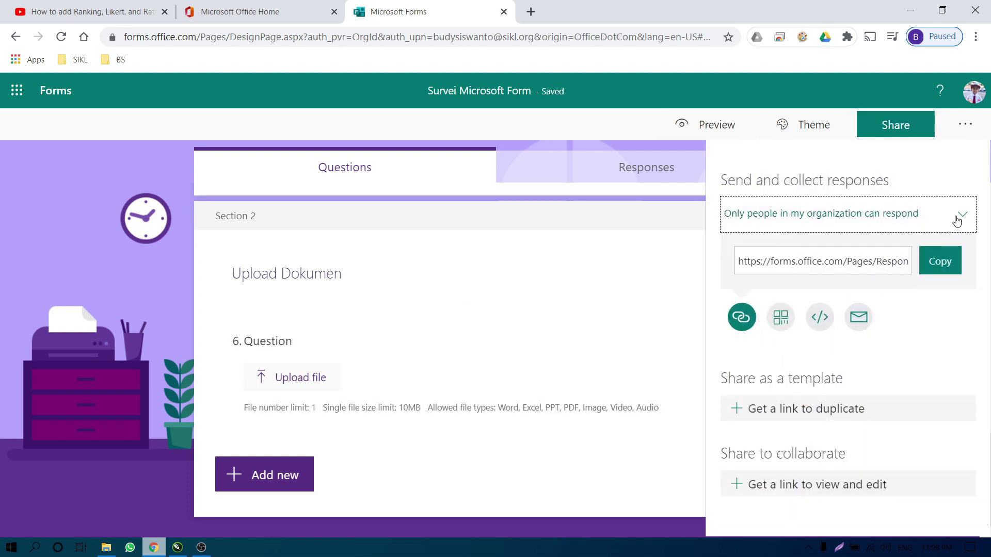
left_click(957, 221)
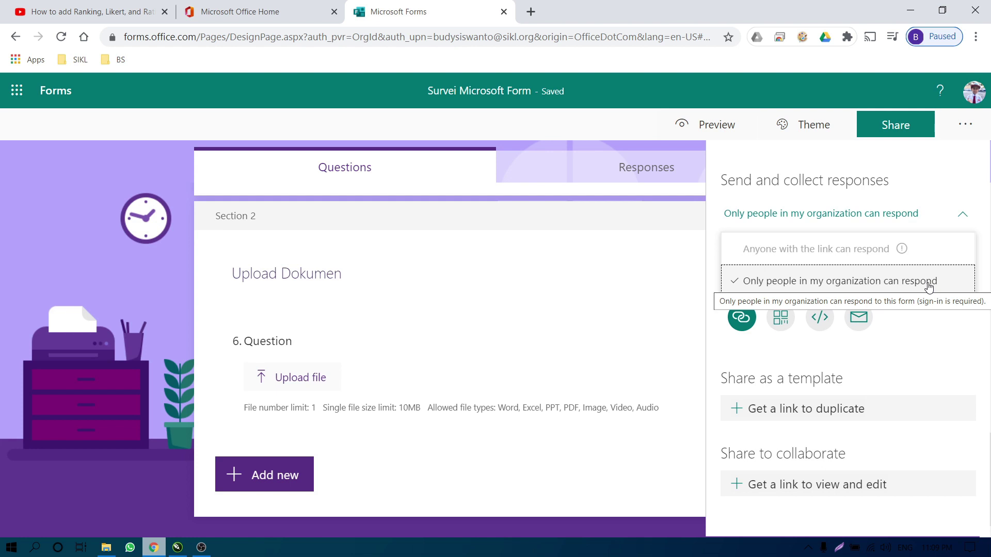
left_click(834, 251)
left_click(954, 222)
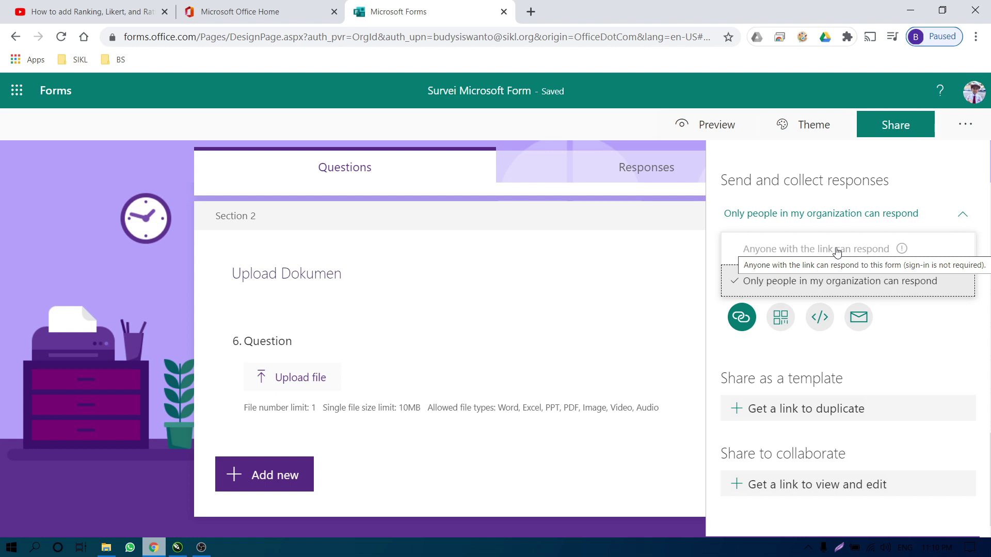
left_click(958, 343)
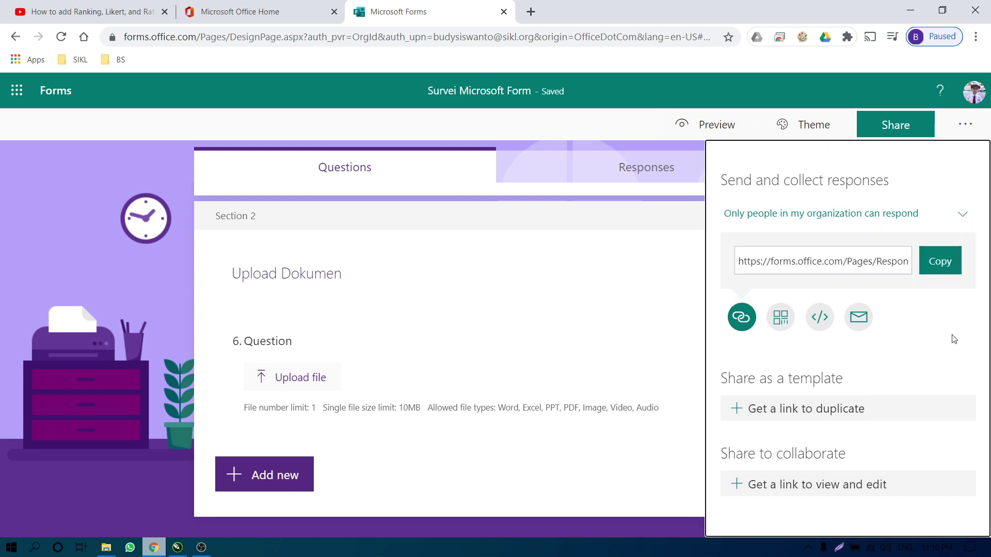
- Copy the survey's response link and view its QR code and embed code
left_click(942, 266)
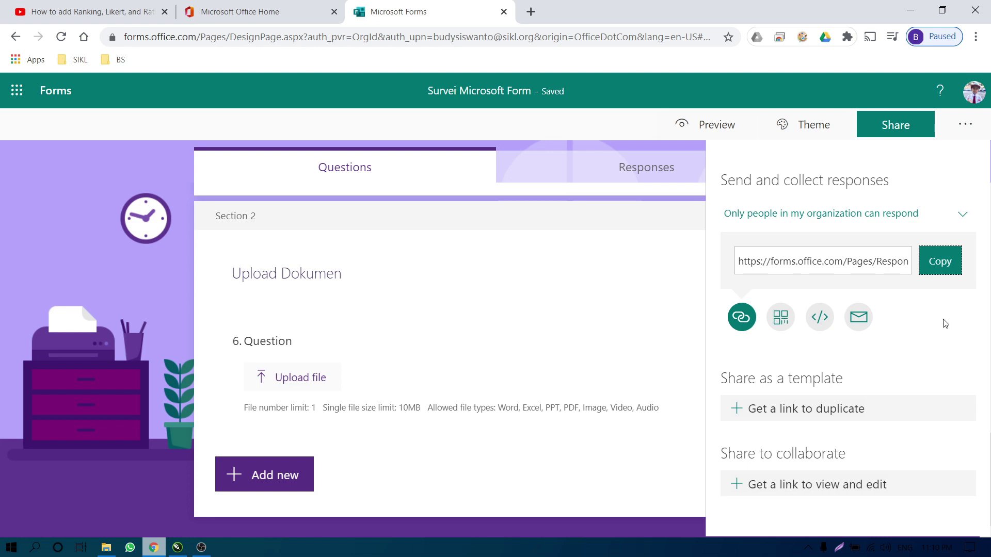
left_click(781, 317)
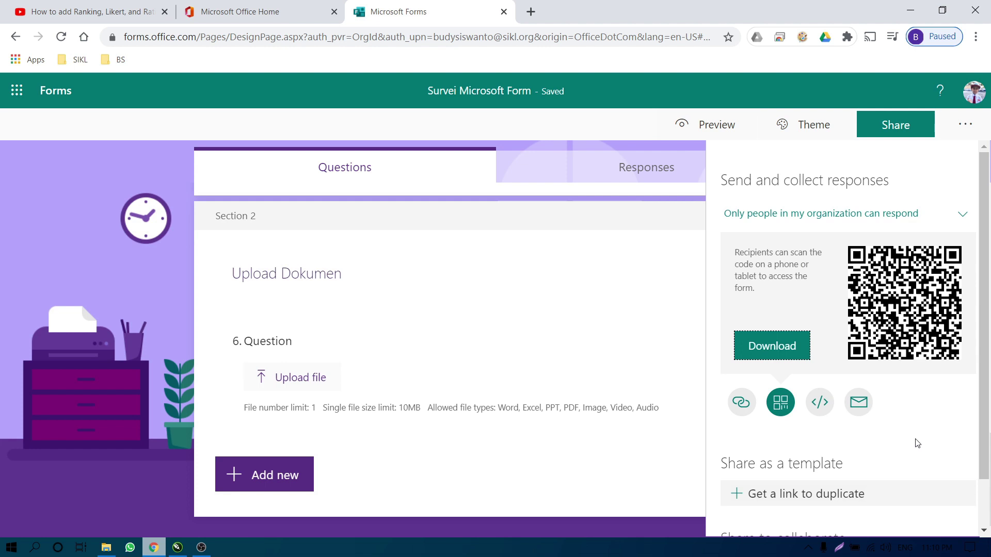
left_click(821, 403)
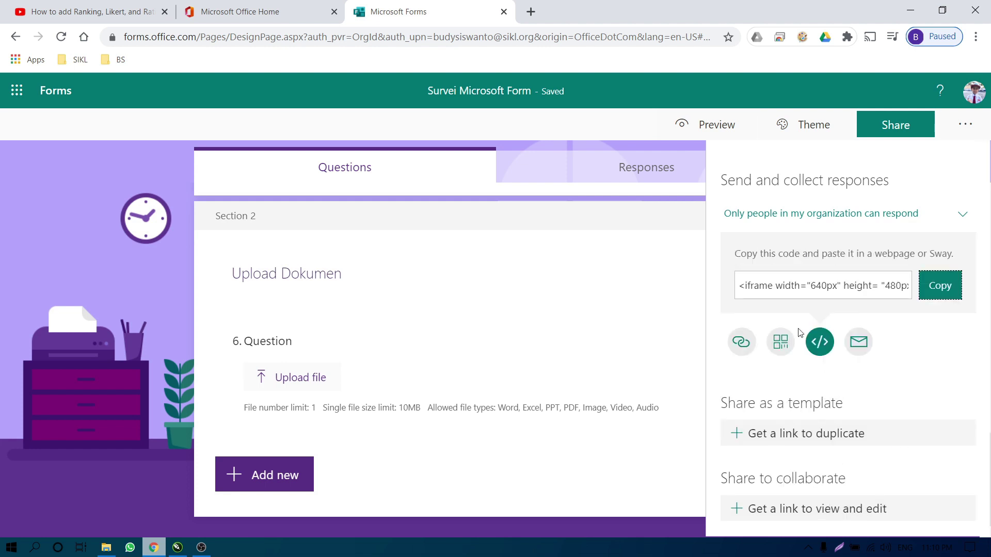
left_click_drag(743, 287, 912, 316)
left_click(896, 125)
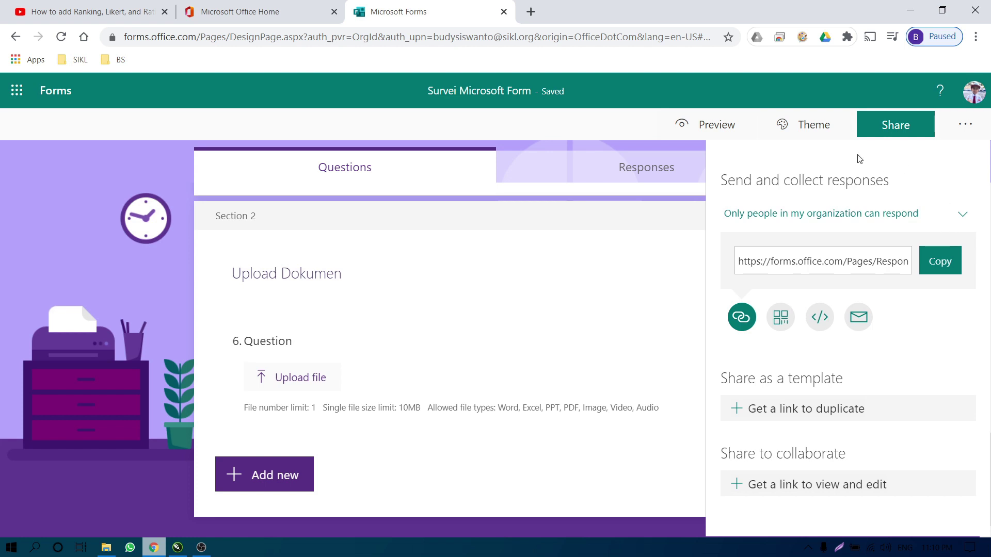
- Open the survey's settings and review the respondent, response and notification options
left_click(966, 124)
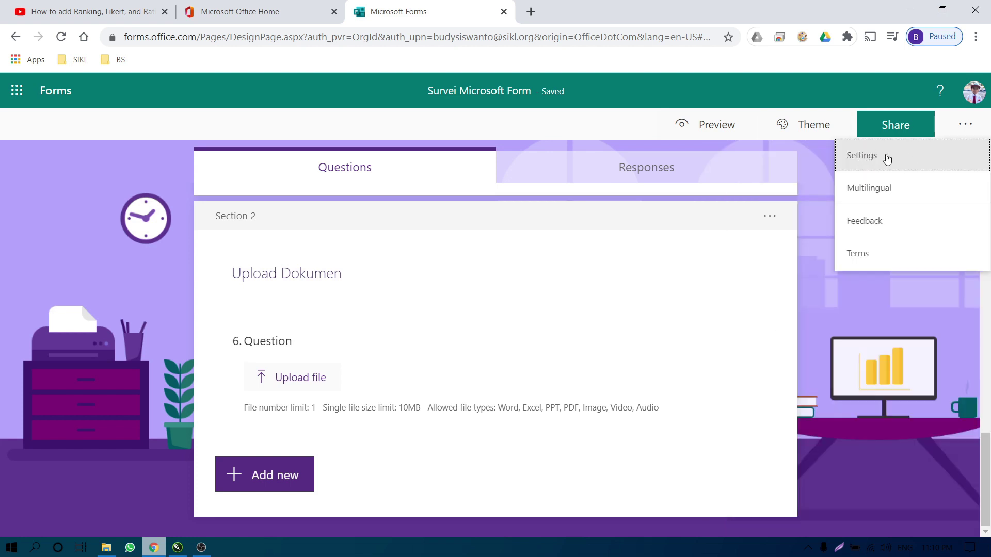
left_click(886, 155)
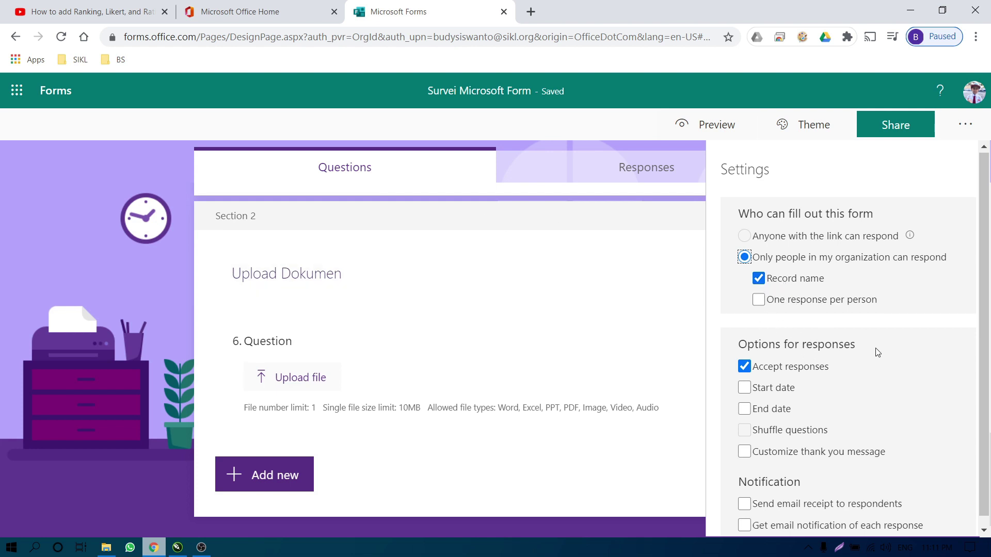
scroll(877, 352, "down", 1)
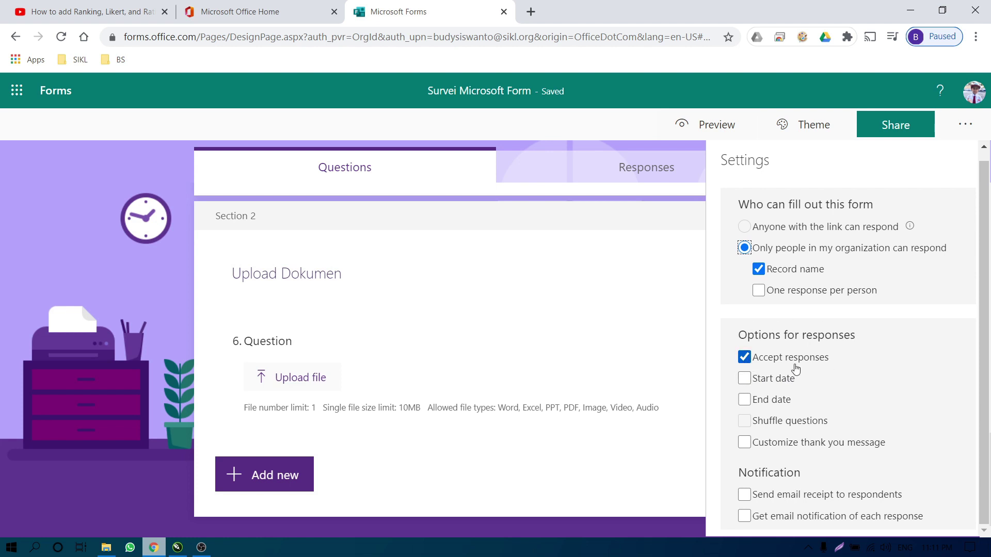
- Enable the start date and end date options one after the other, turning each off again
left_click(744, 379)
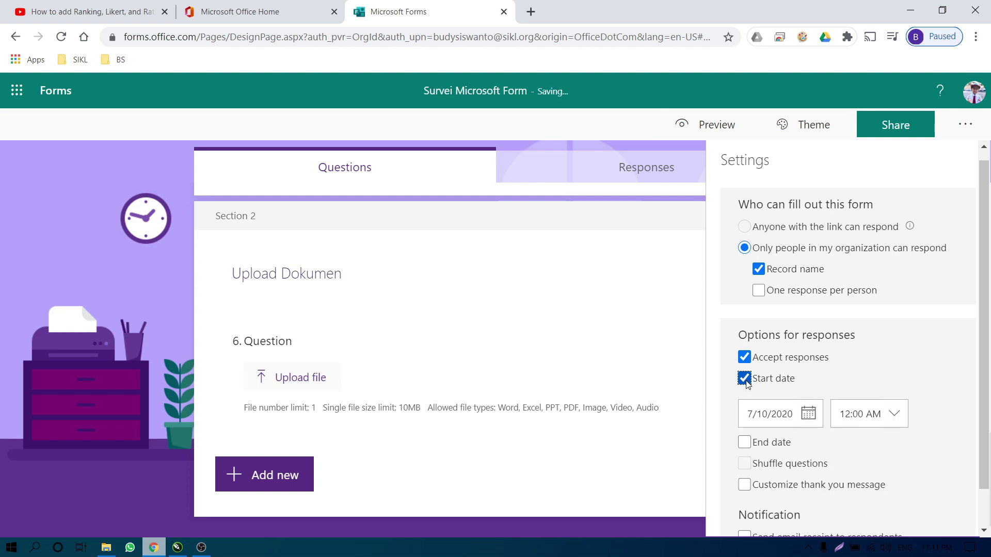
left_click(757, 387)
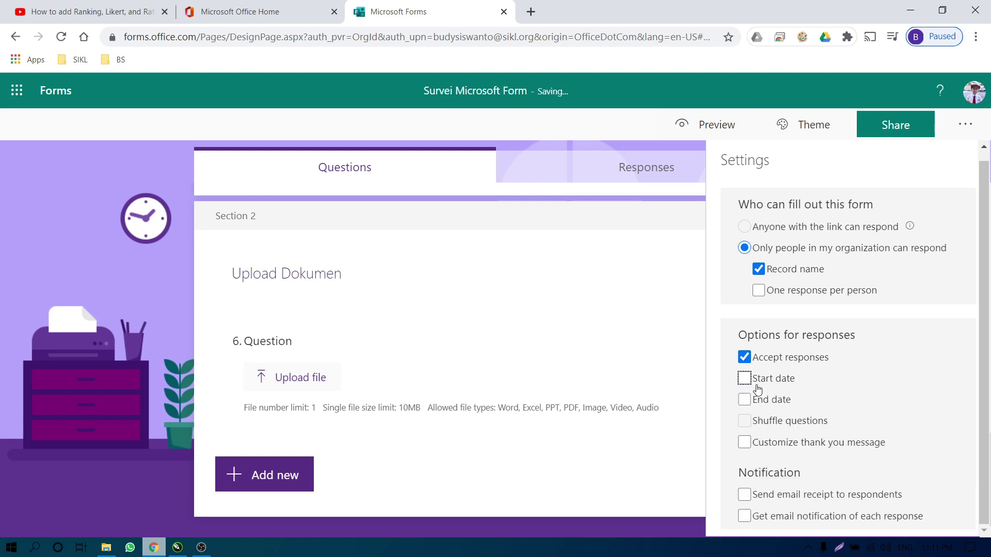
left_click(744, 400)
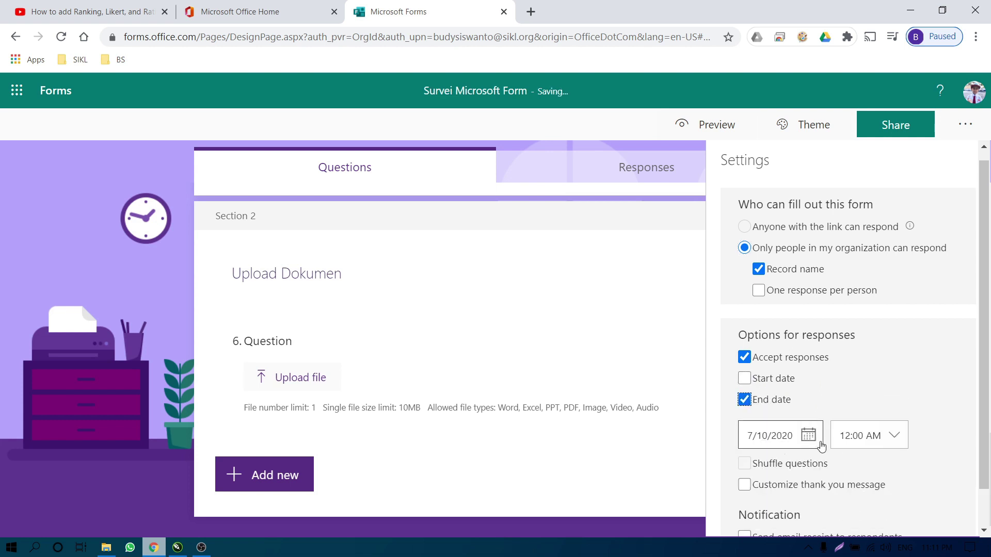
left_click(745, 400)
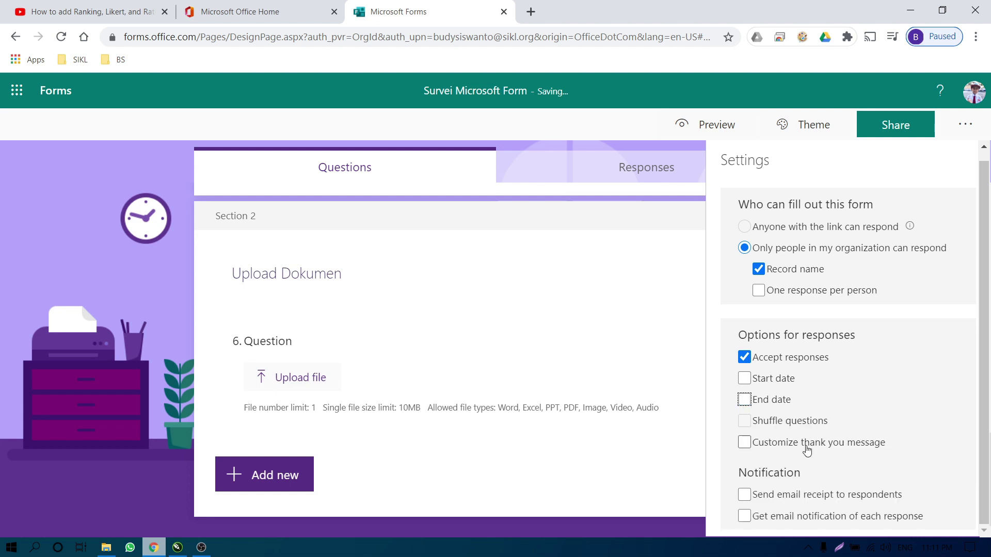
- Enable the customized thank you message for responses, keeping the text "Your response was submitted."
left_click(744, 443)
scroll(874, 379, "down", 1)
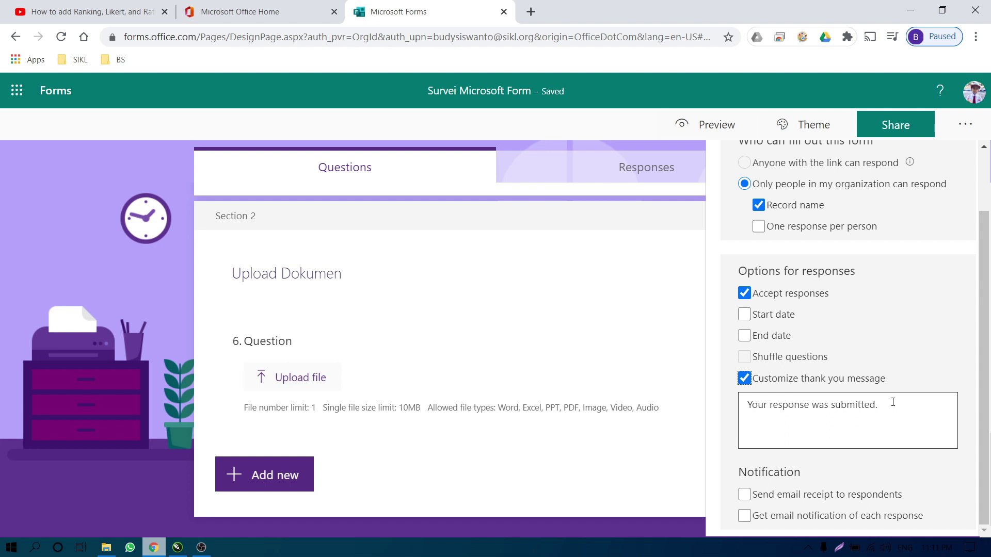
triple_click(908, 407)
left_click(803, 422)
scroll(863, 361, "up", 2)
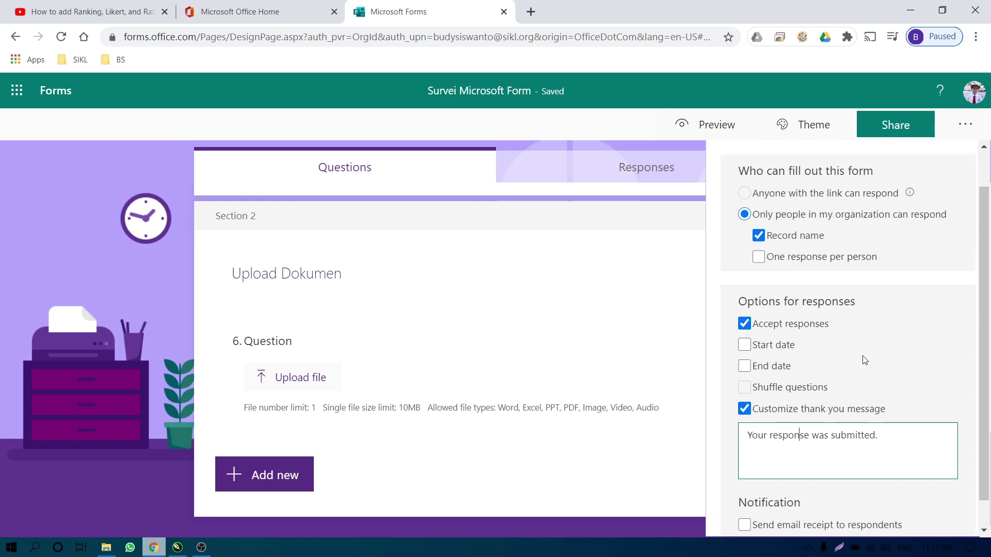
scroll(860, 351, "down", 2)
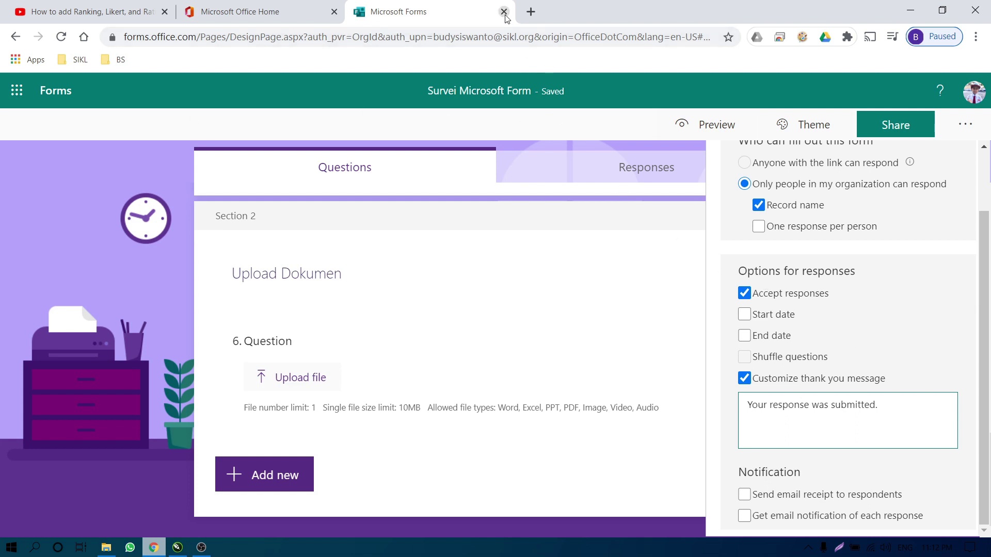
- Close the survey, reopen Forms from the Office home page and create a new quiz
left_click(494, 90)
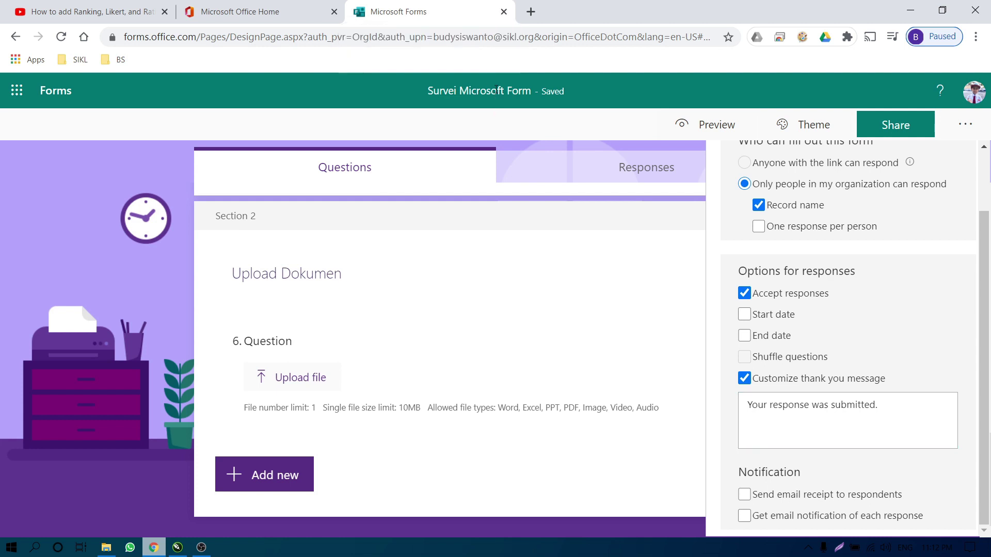
left_click(504, 12)
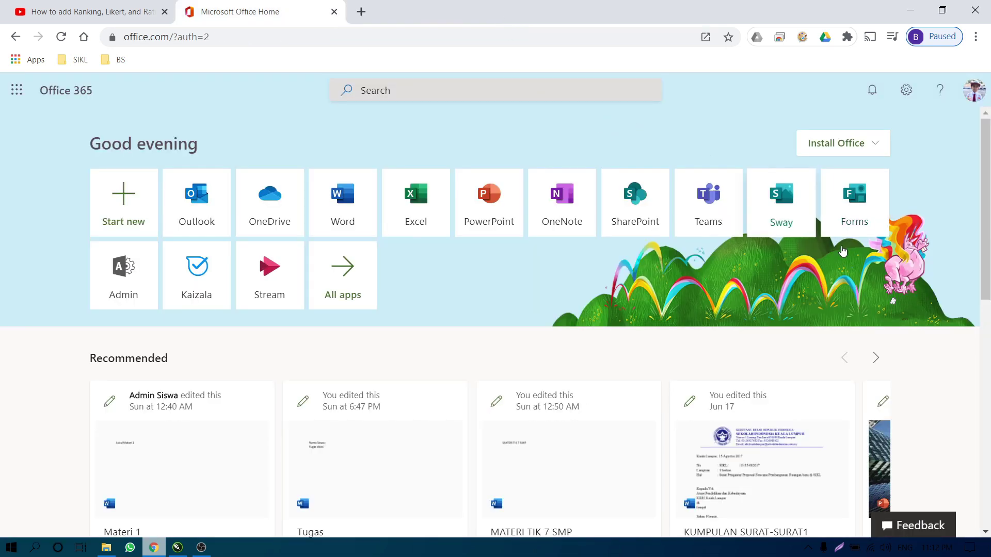
left_click(856, 207)
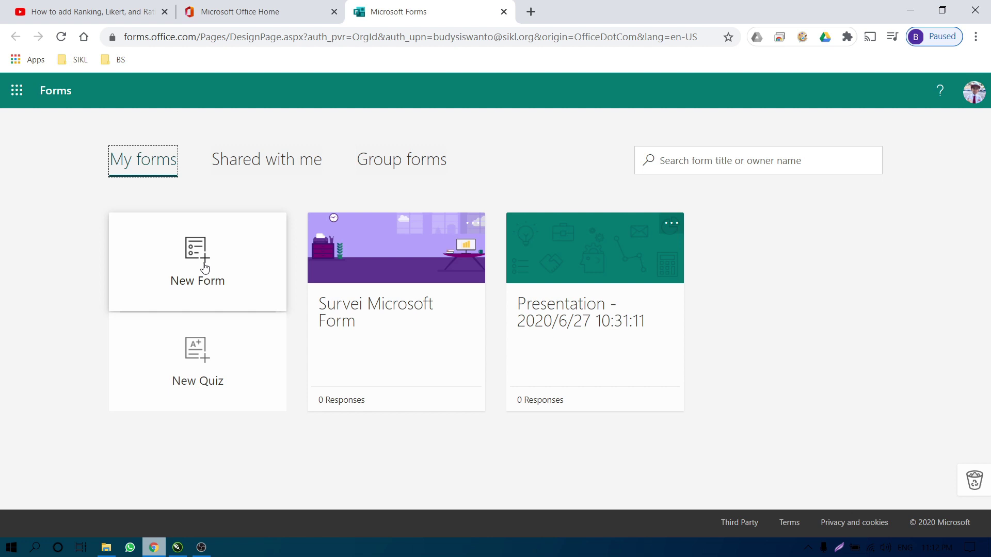
left_click(205, 355)
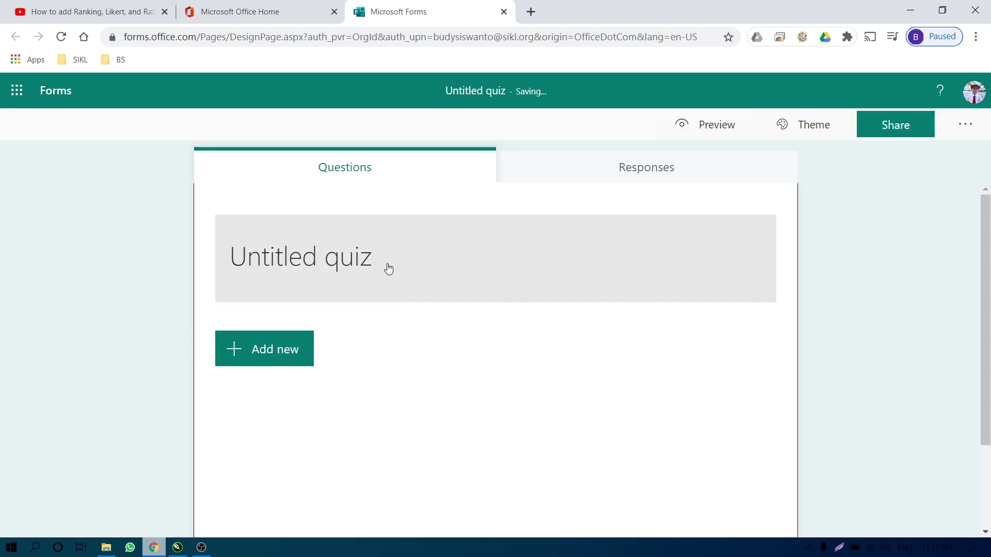
- Title the quiz "Nama Quiz" and open the Bing image search for its title picture
left_click(389, 268)
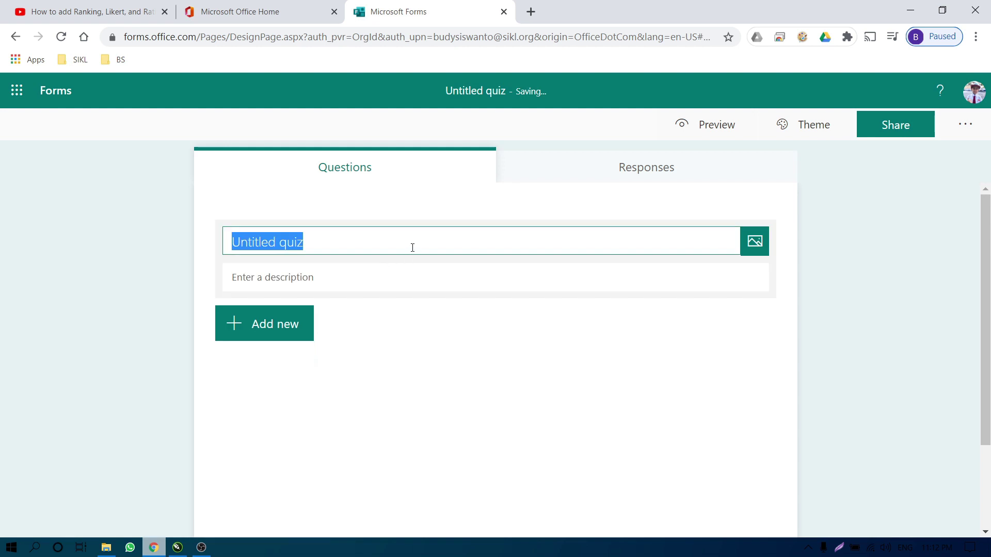
type("Nama Quiz")
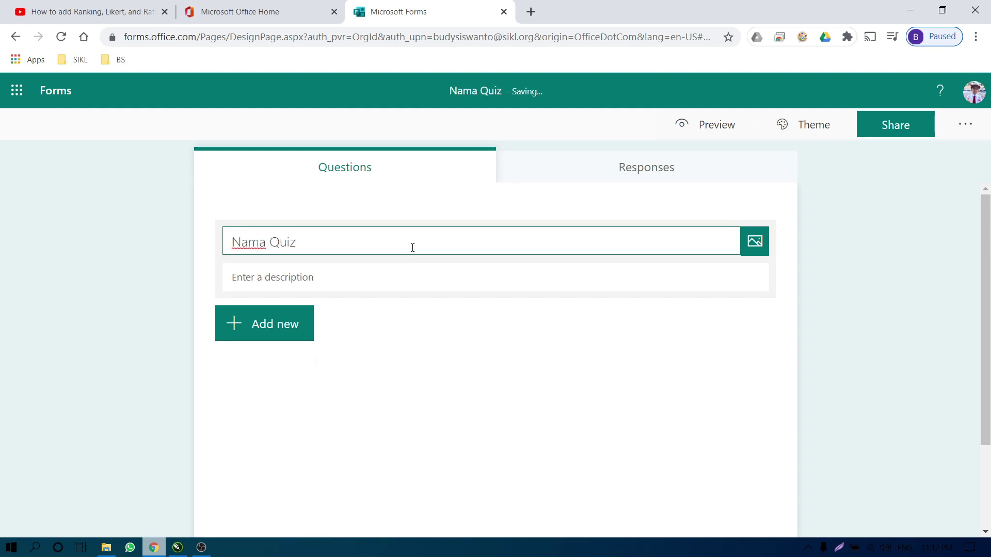
left_click(419, 275)
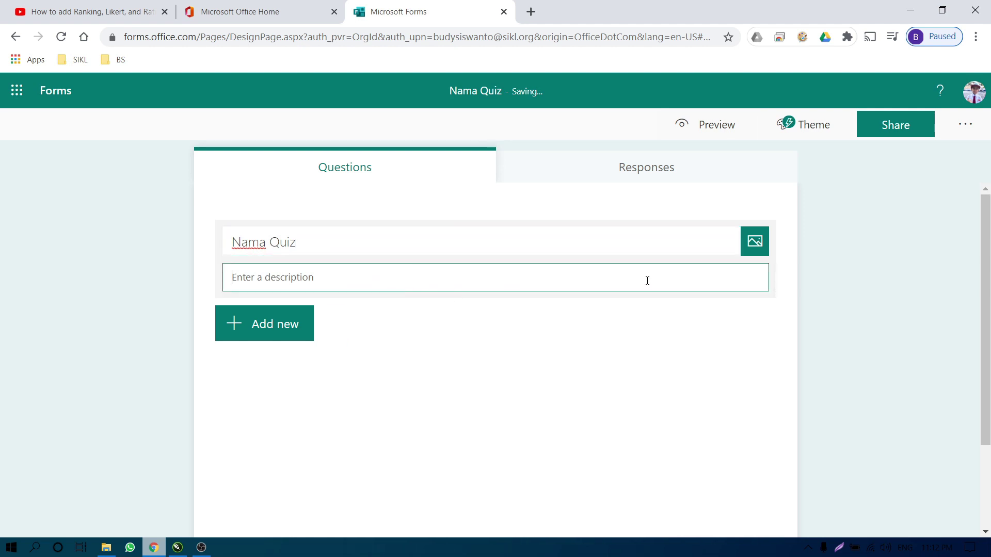
left_click(755, 241)
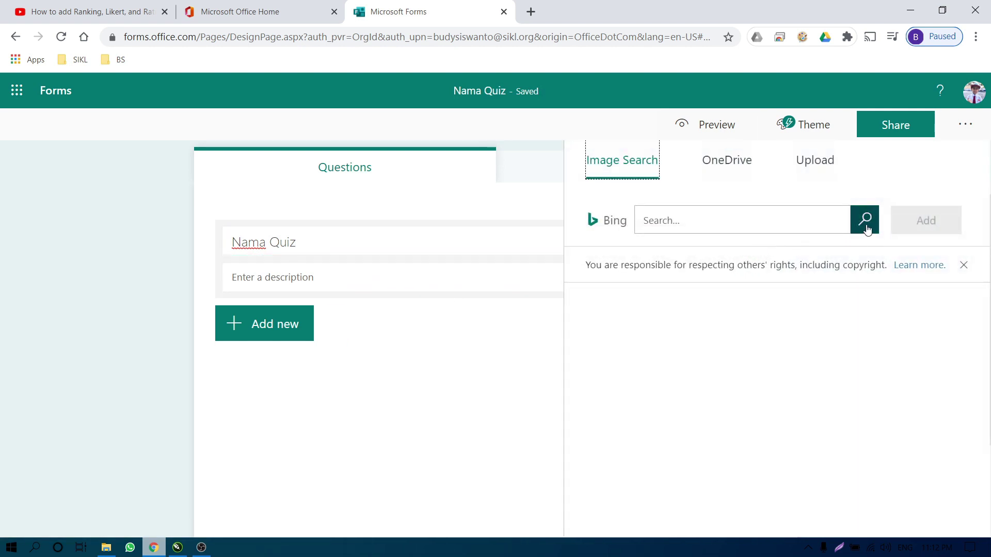
left_click(819, 223)
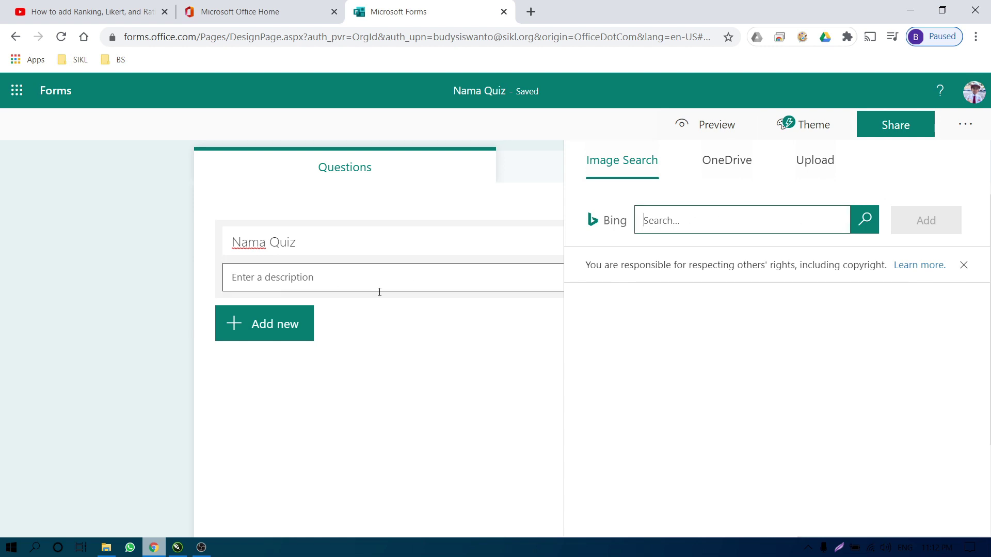
- Close the title image search and add a choice question worded "Soal 1" to the quiz
left_click(407, 322)
left_click(845, 386)
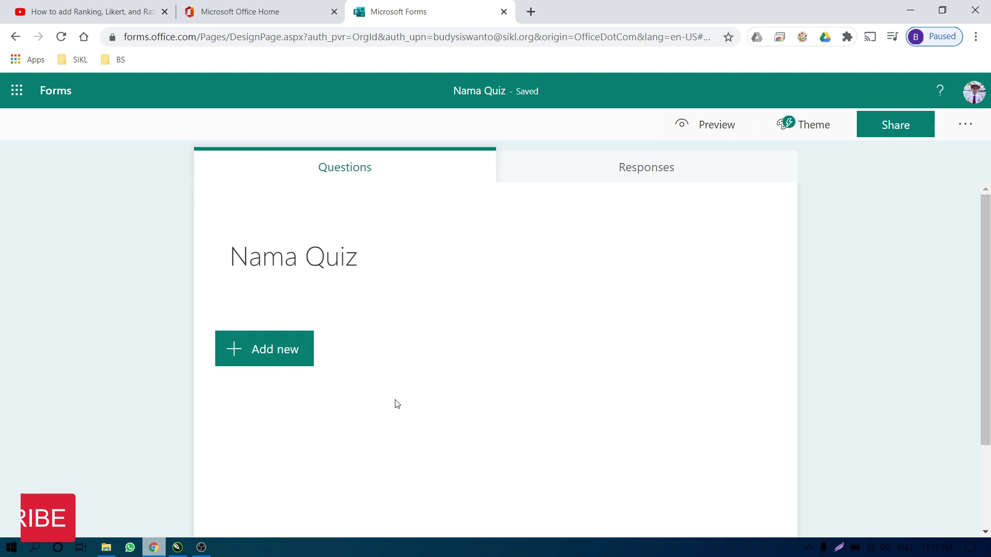
left_click(275, 351)
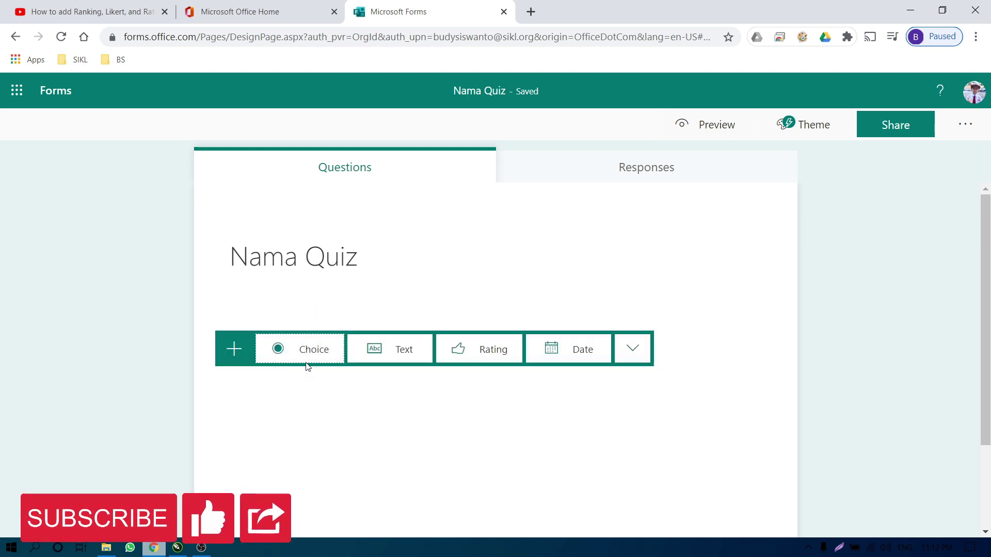
left_click(294, 348)
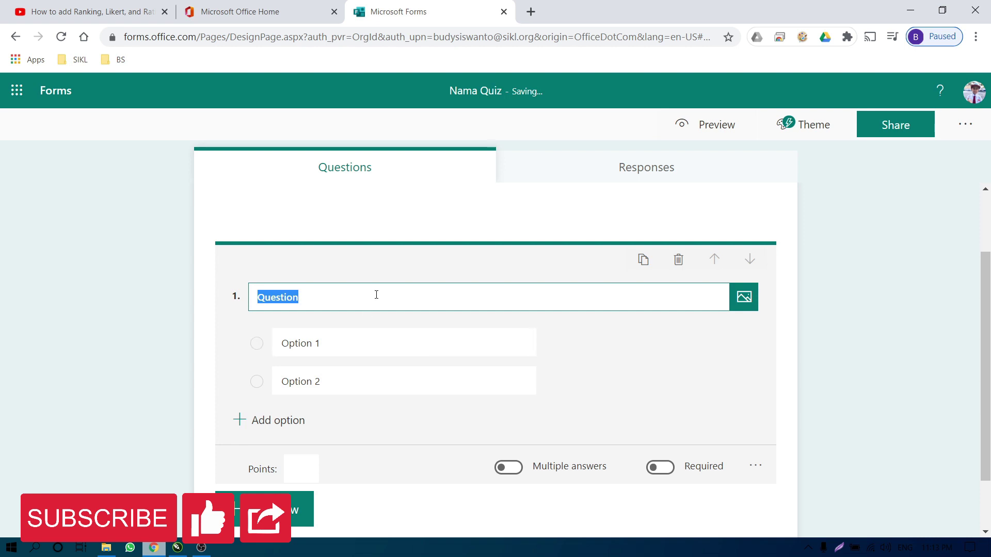
type("Soal 1")
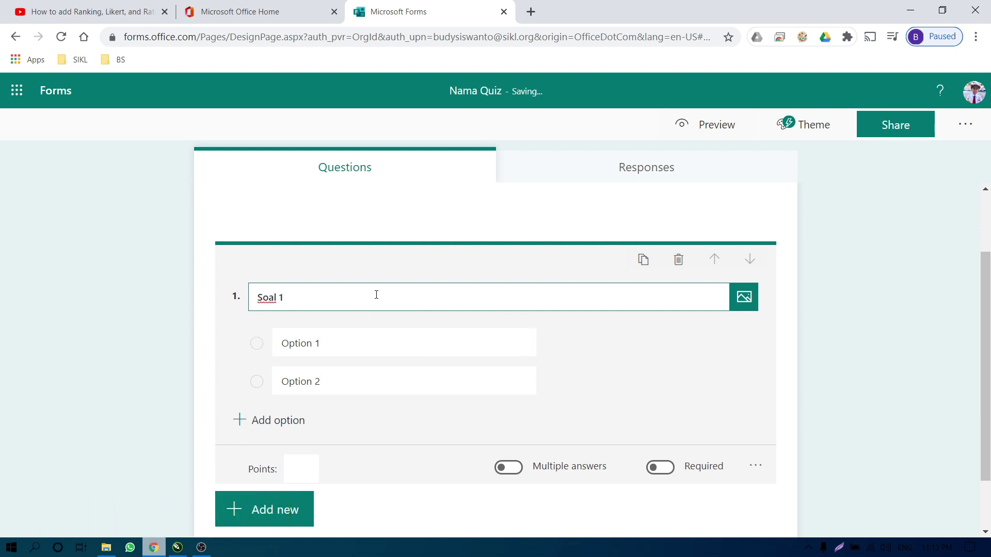
- Enter three answer options for the question: "Jawaban Benar", "Jawaban Salah" and a second "Jawaban Salah"
left_click(371, 334)
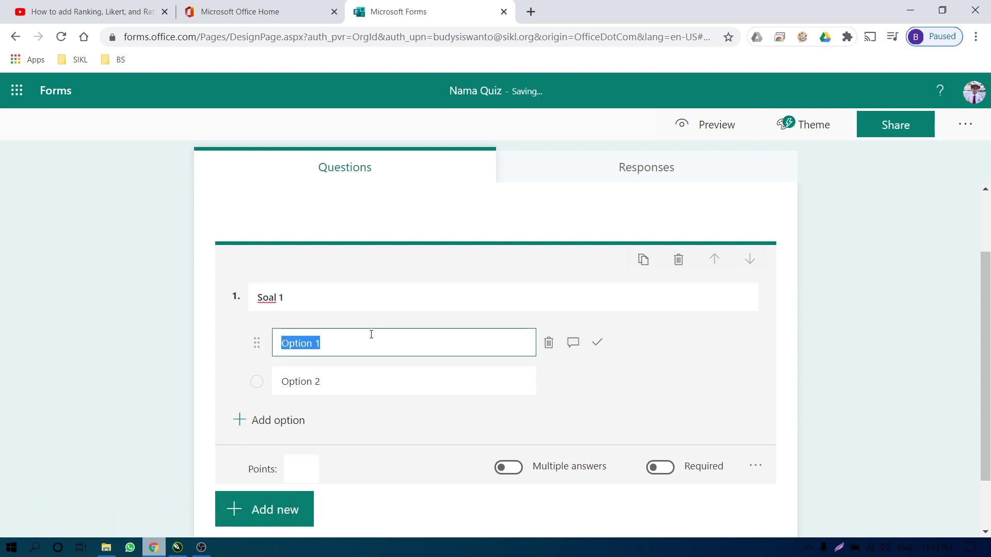
type("Jawaban B")
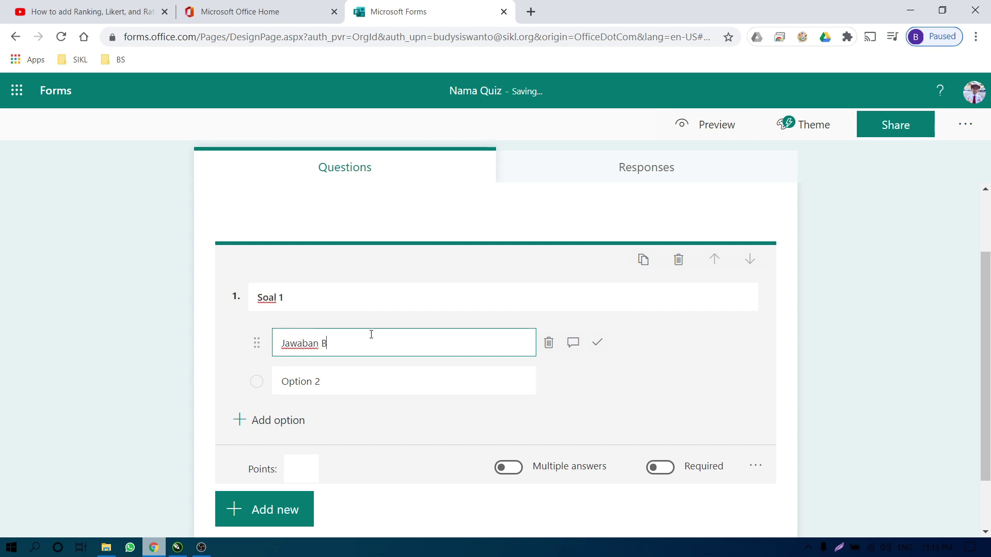
type("enar")
key("Tab")
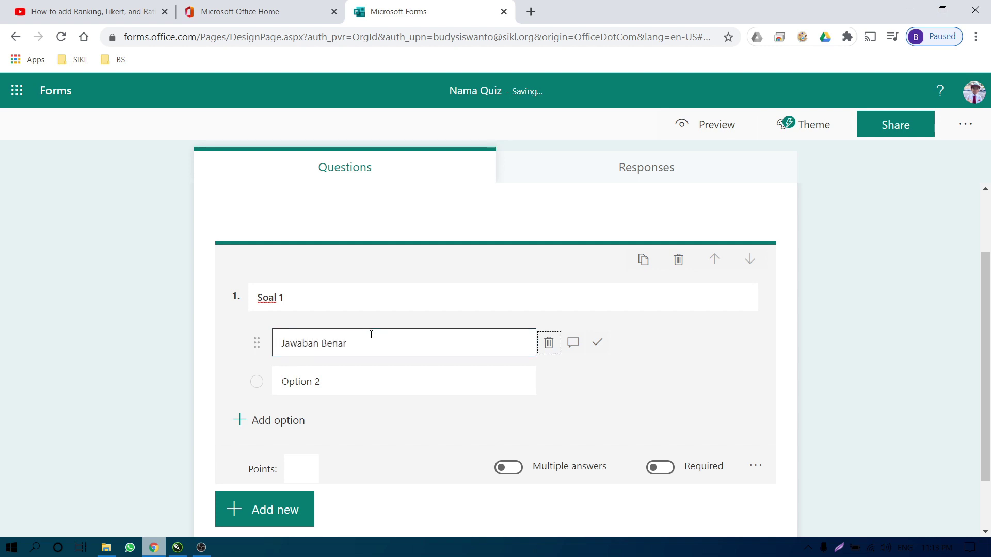
left_click(363, 378)
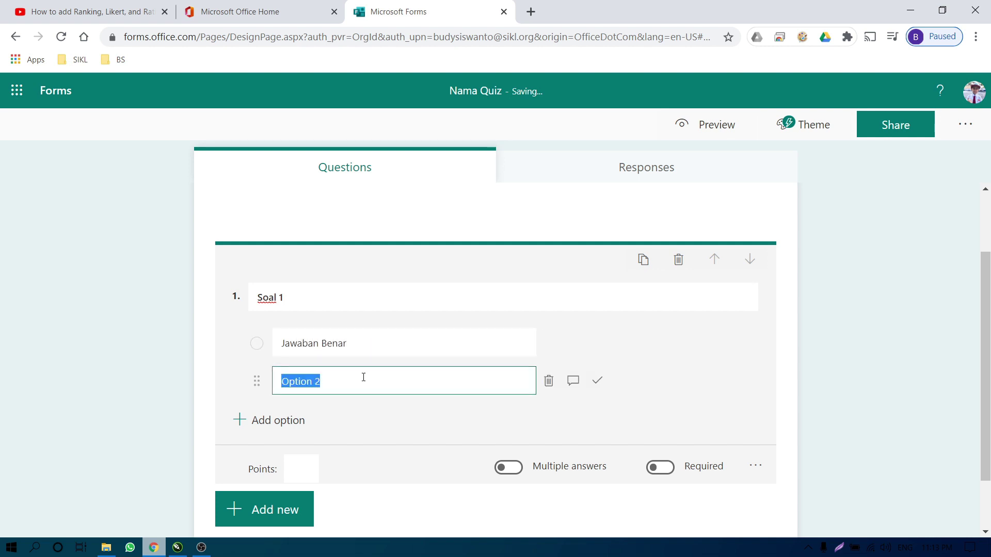
type("Jawaban Sala")
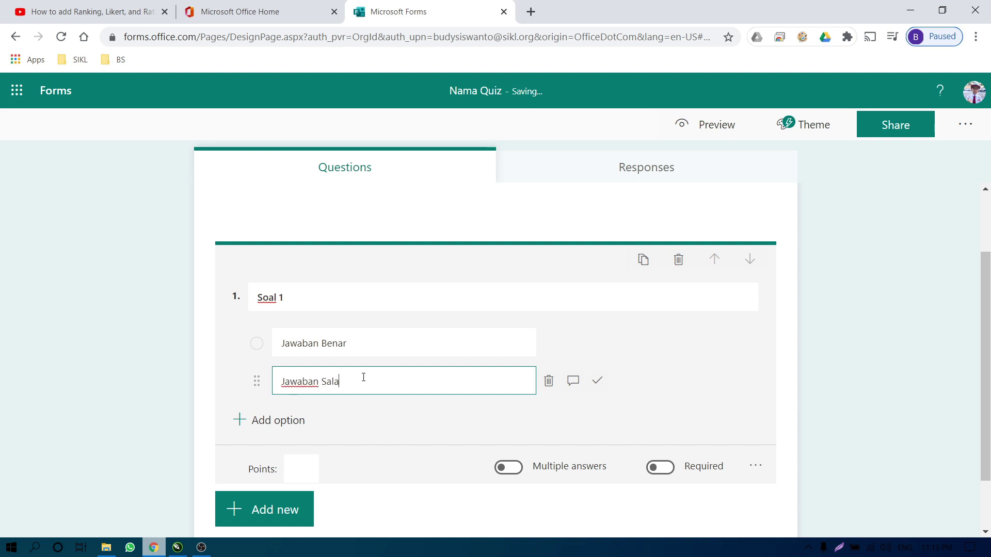
type("h")
key("Return")
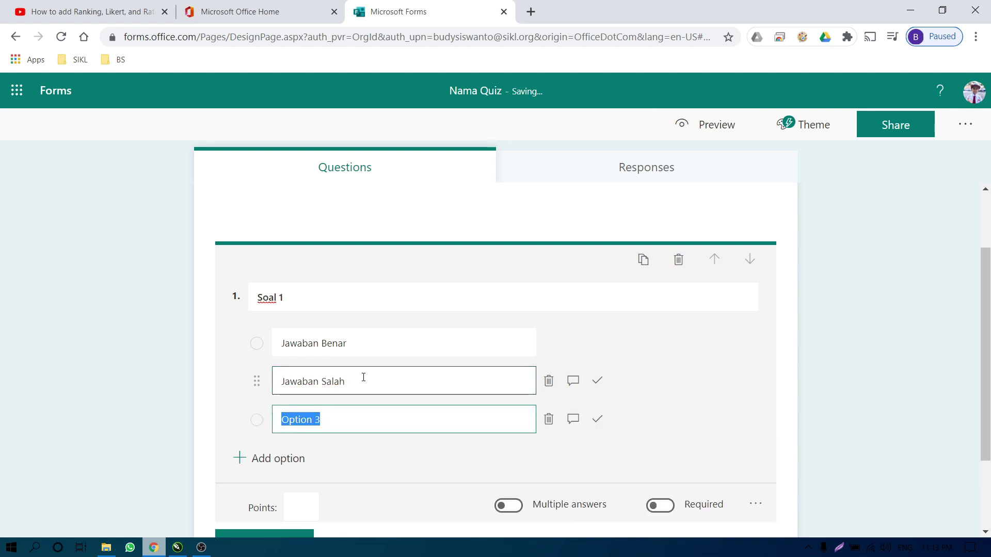
type("Jawaban Salah")
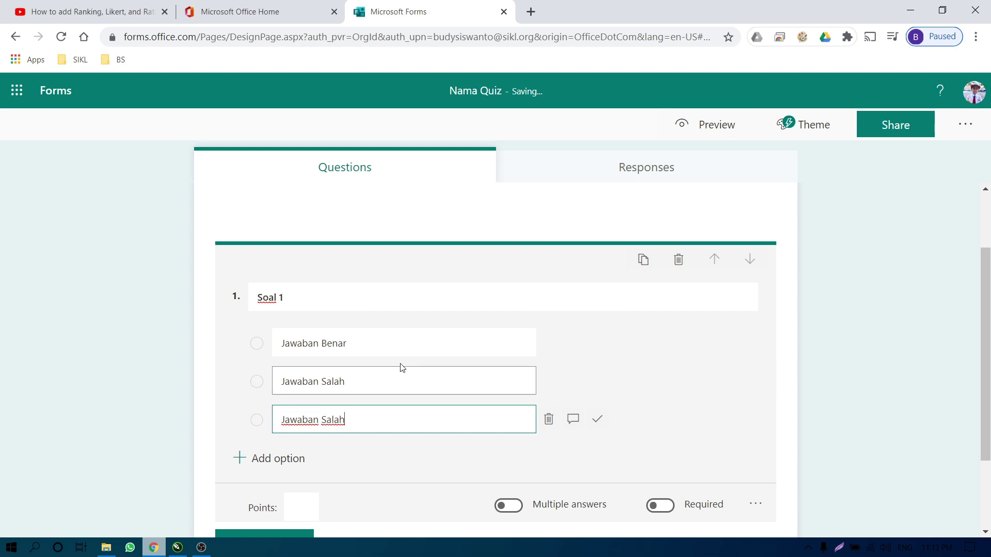
- Mark "Jawaban Benar" as the correct answer, set the question to 2 points and finish editing it
left_click(415, 341)
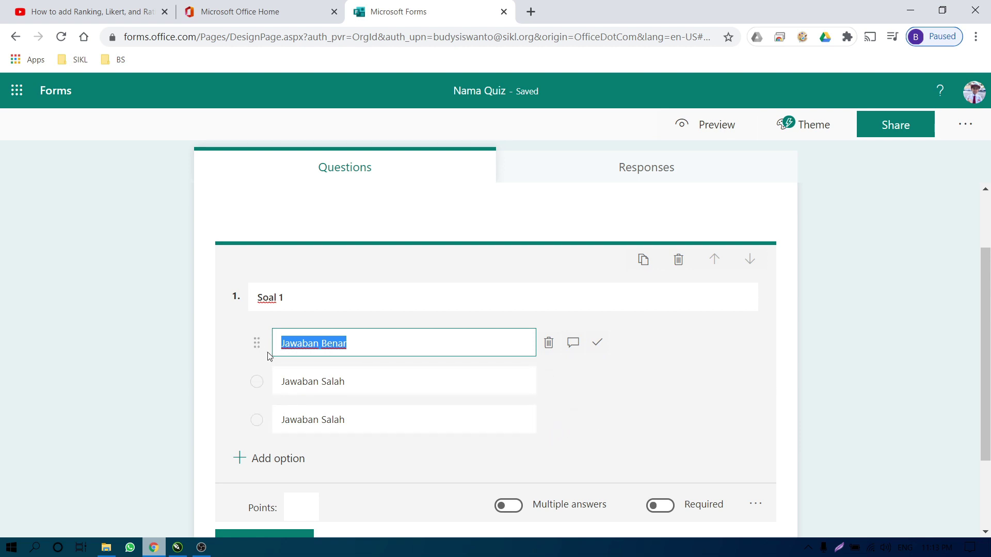
left_click(597, 343)
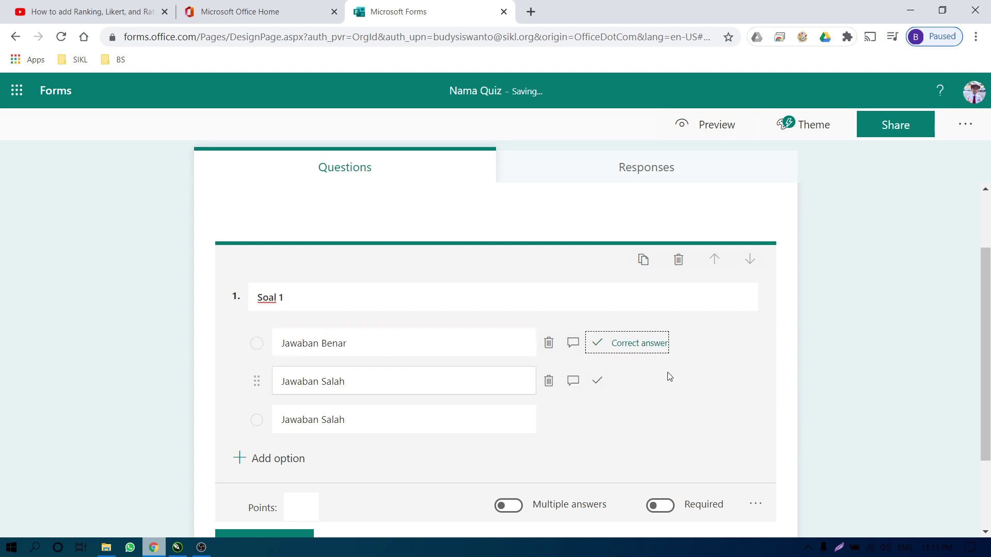
scroll(635, 327, "down", 2)
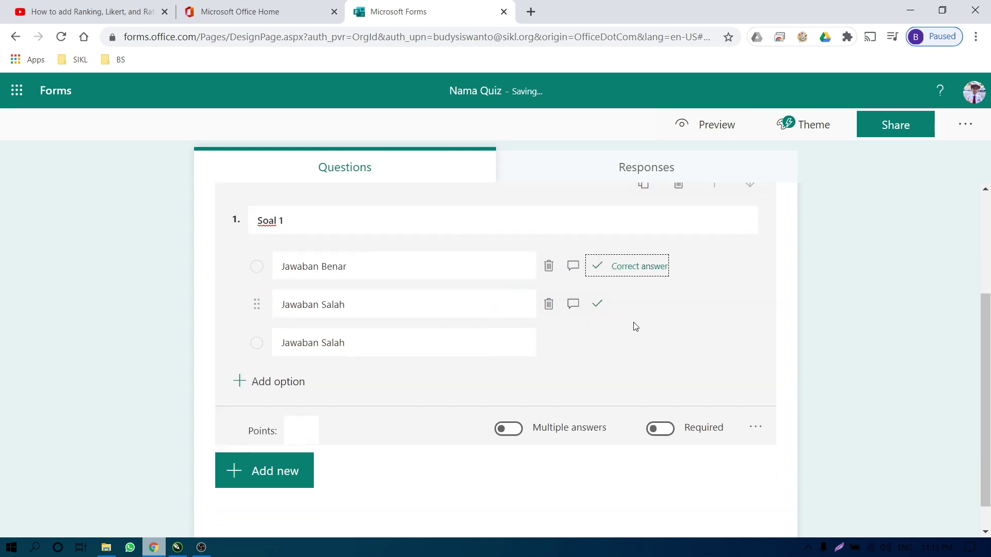
left_click(304, 399)
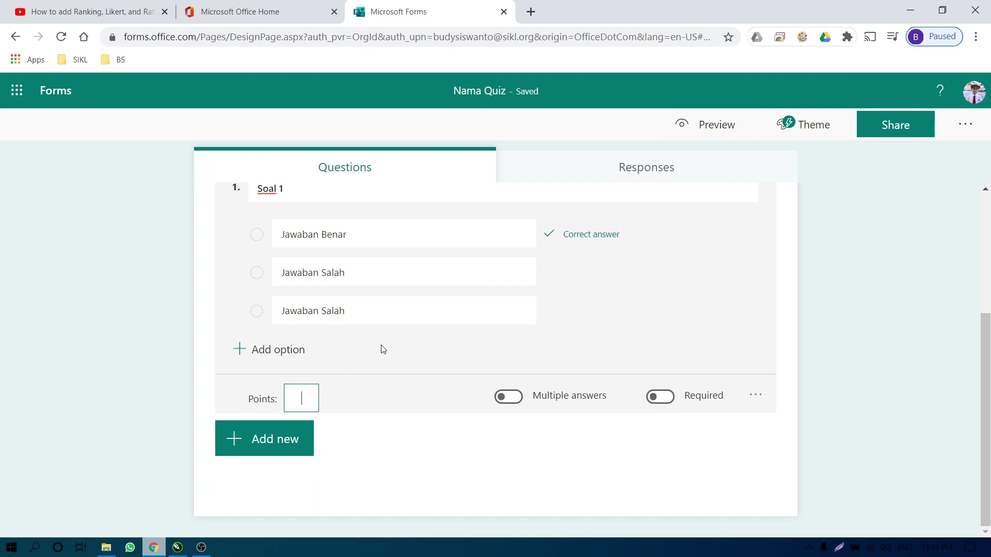
type("2")
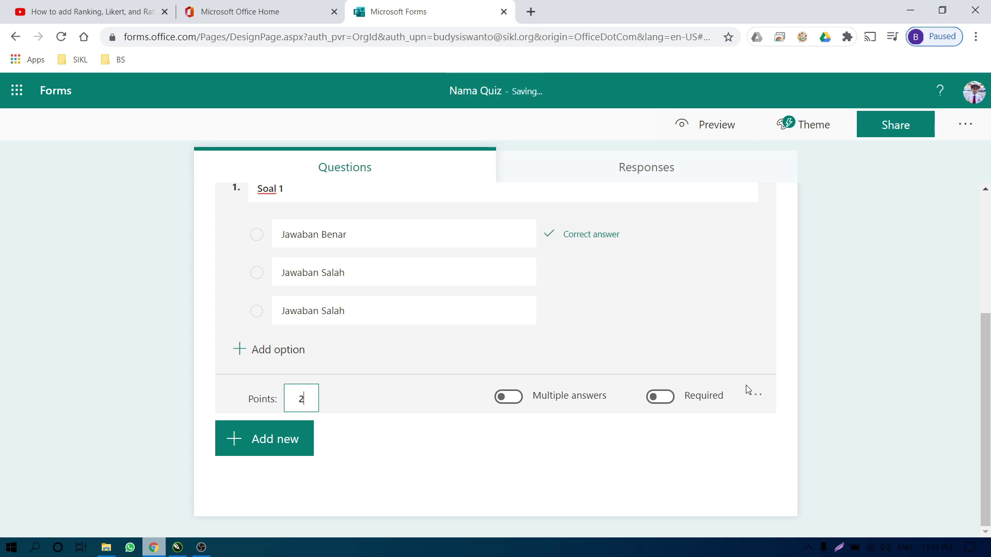
left_click(711, 399)
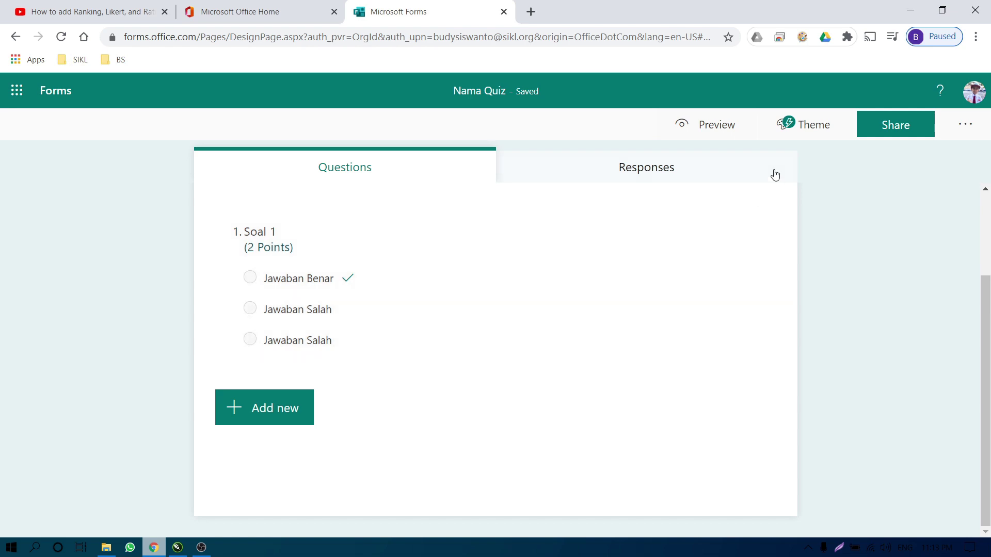
- Browse the suggested themes, colors and background pictures available for the quiz
left_click(803, 124)
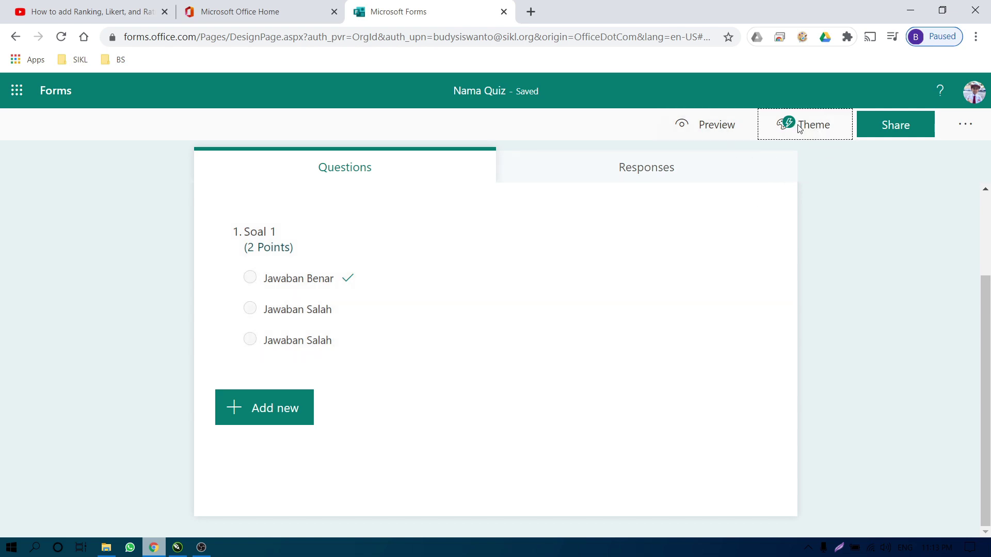
scroll(873, 296, "down", 8)
scroll(875, 298, "down", 5)
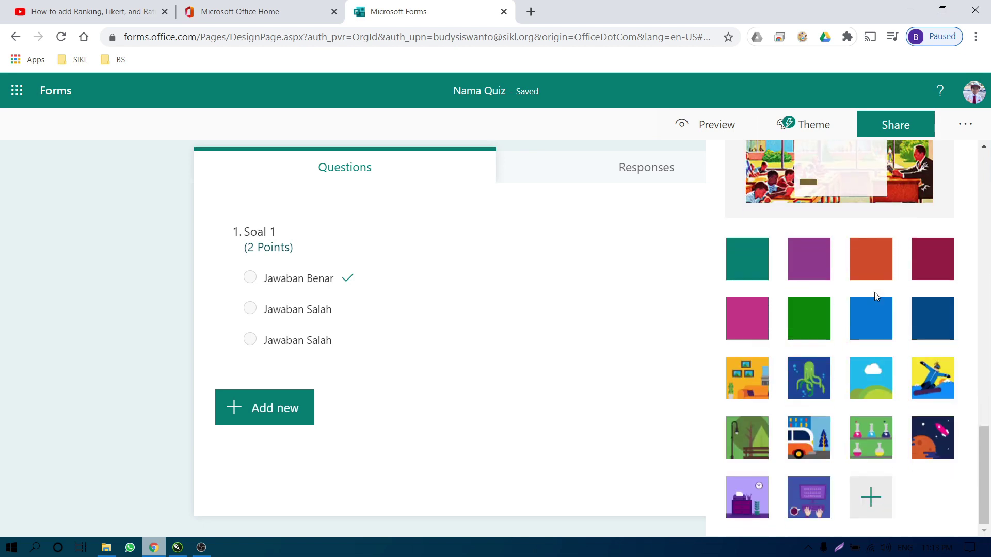
scroll(875, 295, "up", 10)
scroll(876, 296, "up", 5)
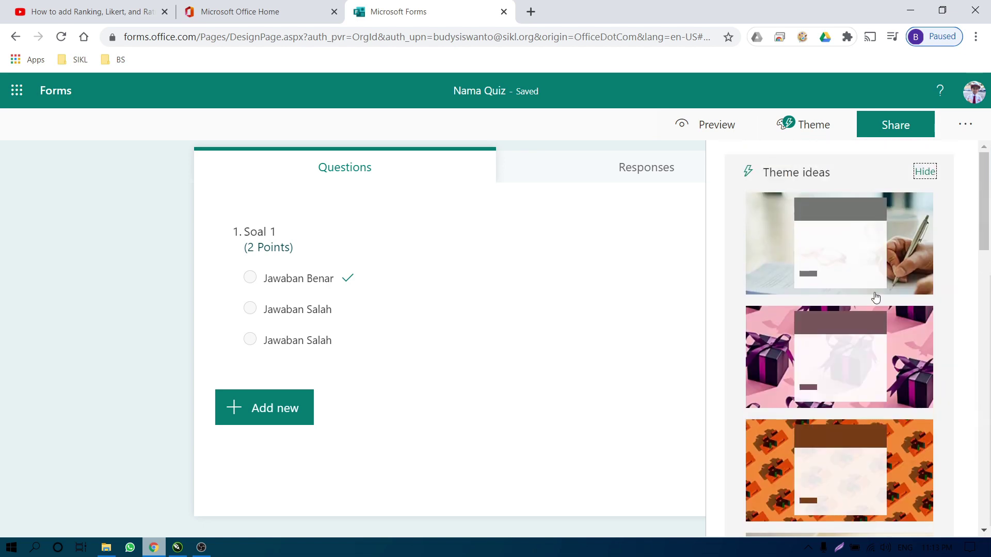
- Preview the quiz in the computer and mobile layouts and return to the editor
left_click(723, 126)
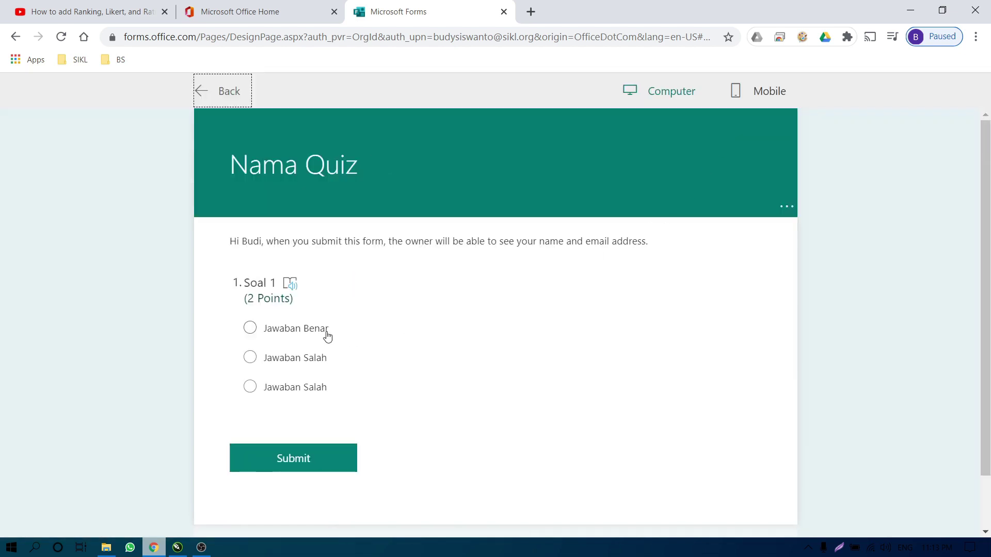
left_click(645, 96)
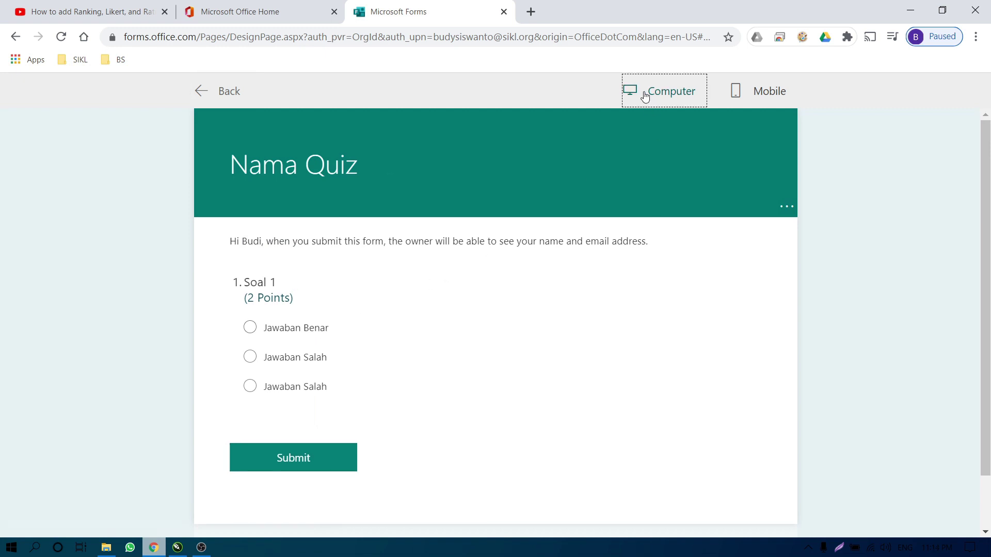
left_click(775, 93)
left_click(690, 93)
left_click(217, 91)
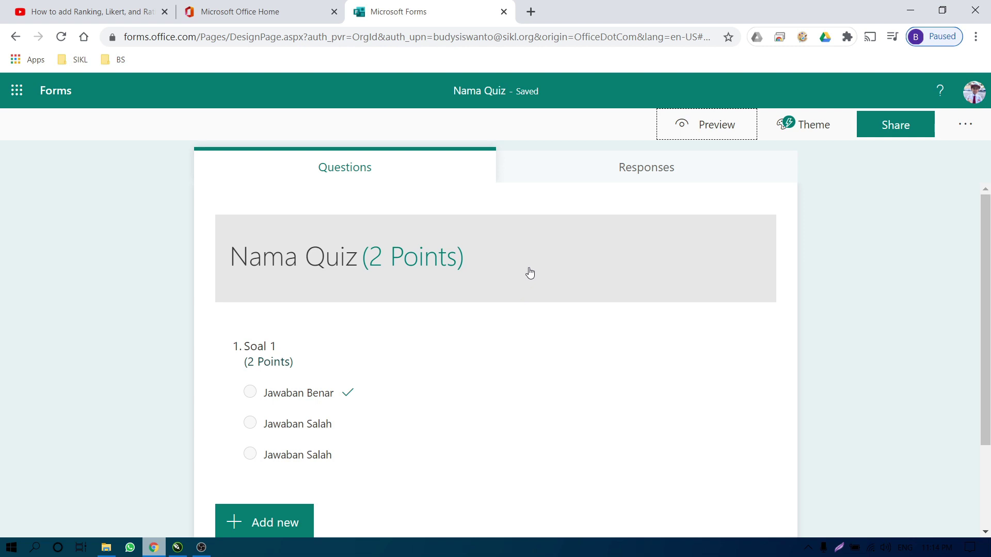
- Examine the quiz's responses page and its summary options, switching between the responses and the questions
left_click(610, 171)
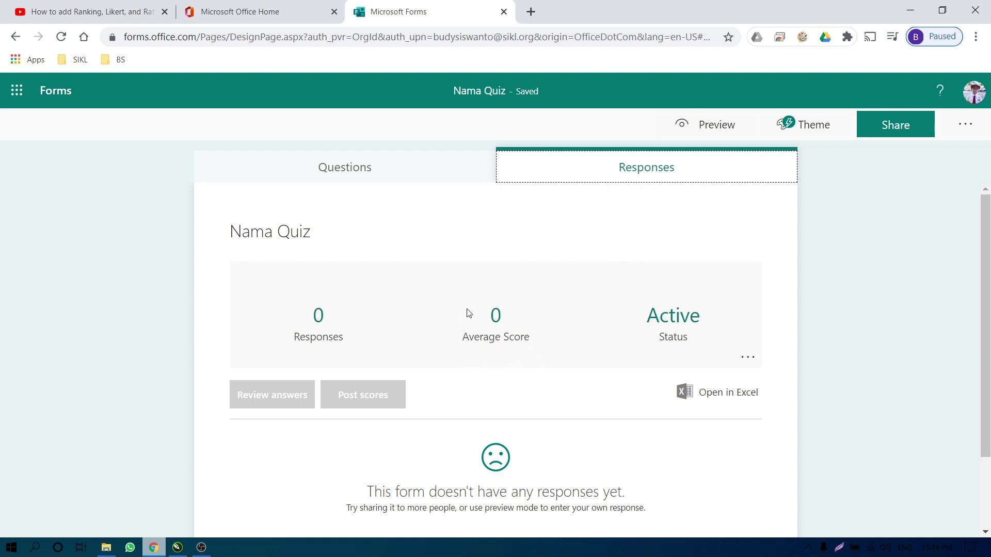
left_click(747, 358)
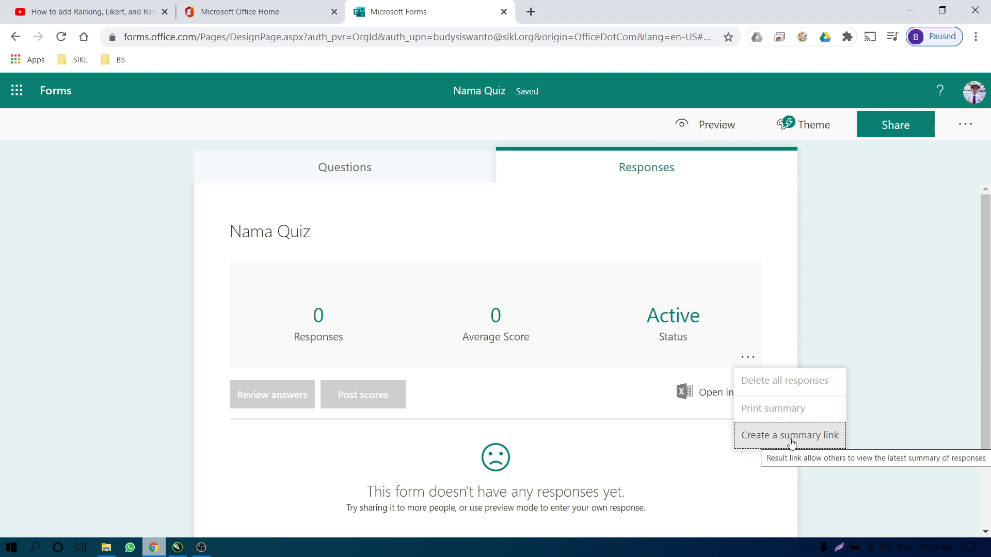
left_click(866, 308)
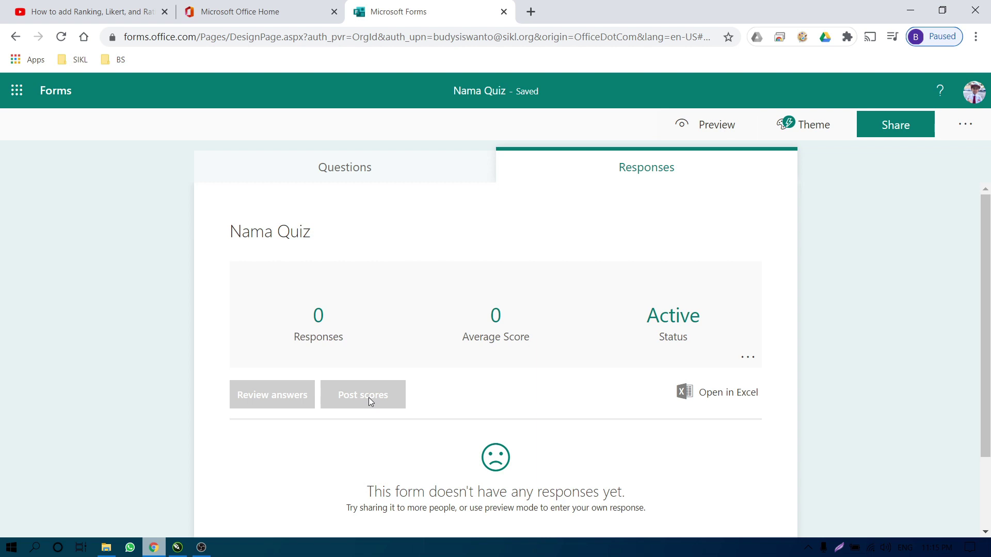
left_click(371, 177)
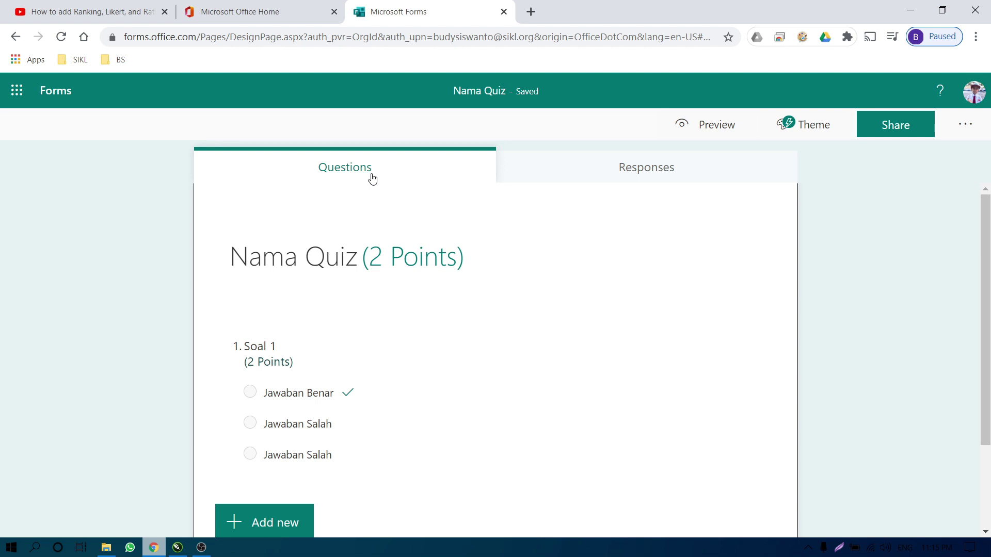
left_click(571, 161)
left_click(417, 167)
left_click(611, 177)
left_click(480, 173)
- Close the quiz, switch to Microsoft Teams from the Office home page and open the TIK 7 SMP team
left_click(504, 12)
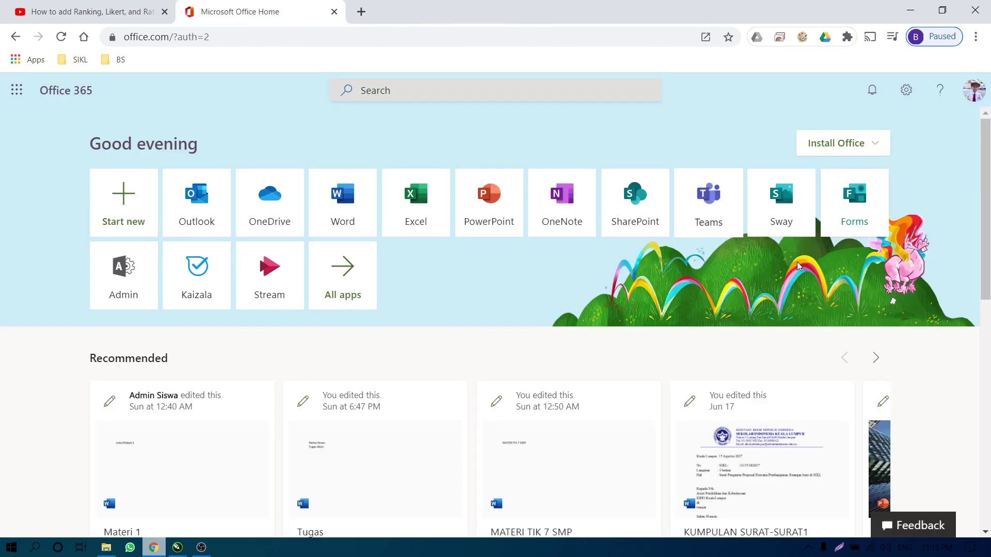
left_click(713, 212)
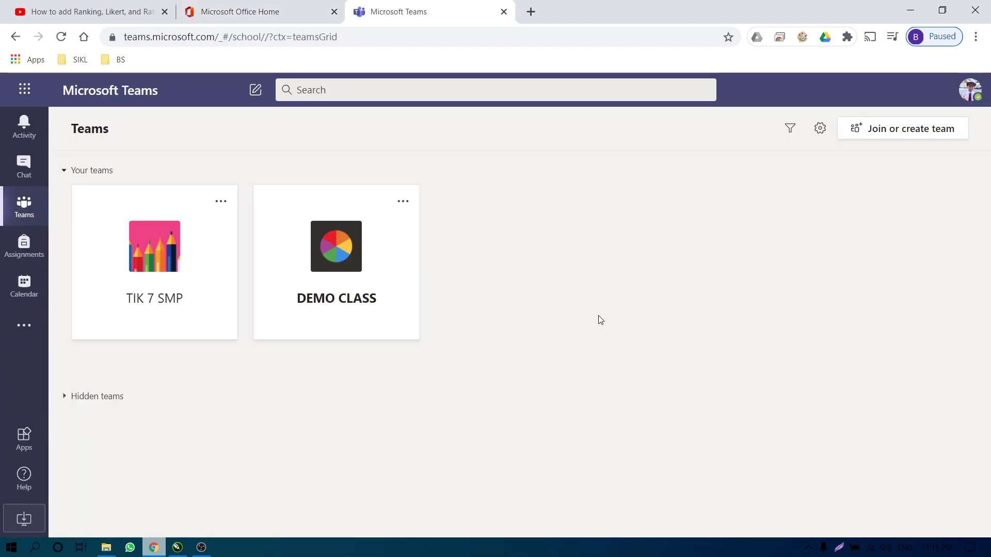
left_click(162, 272)
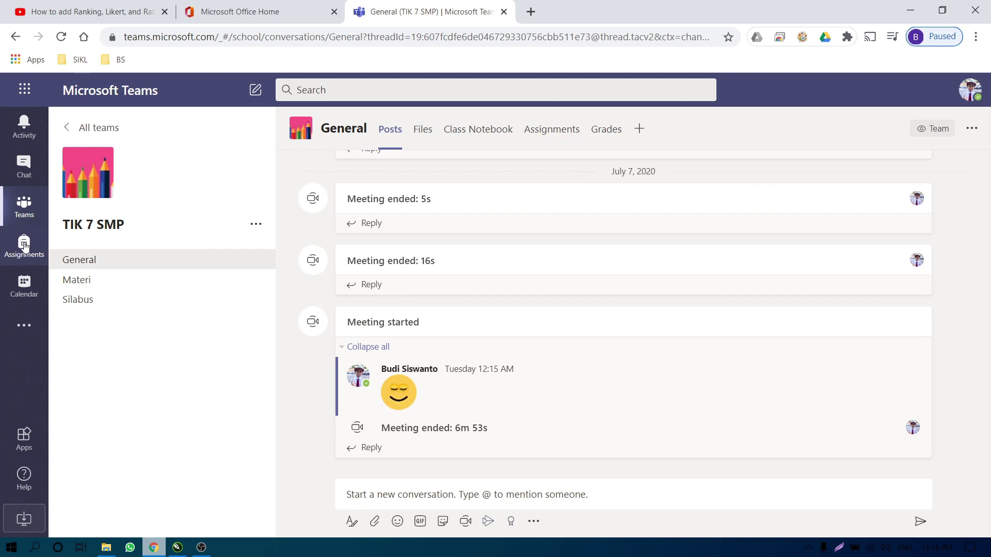
mouse_move(493, 380)
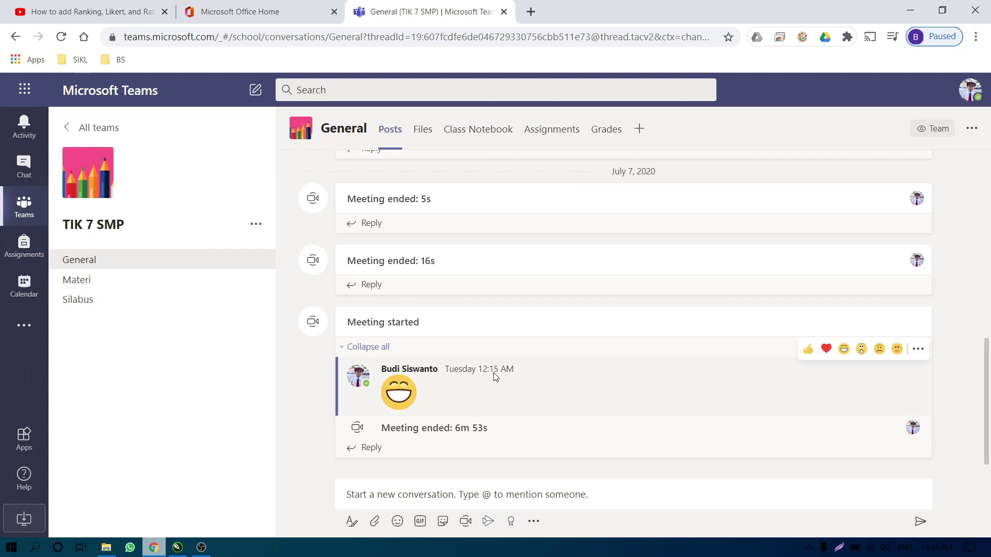
left_click(353, 525)
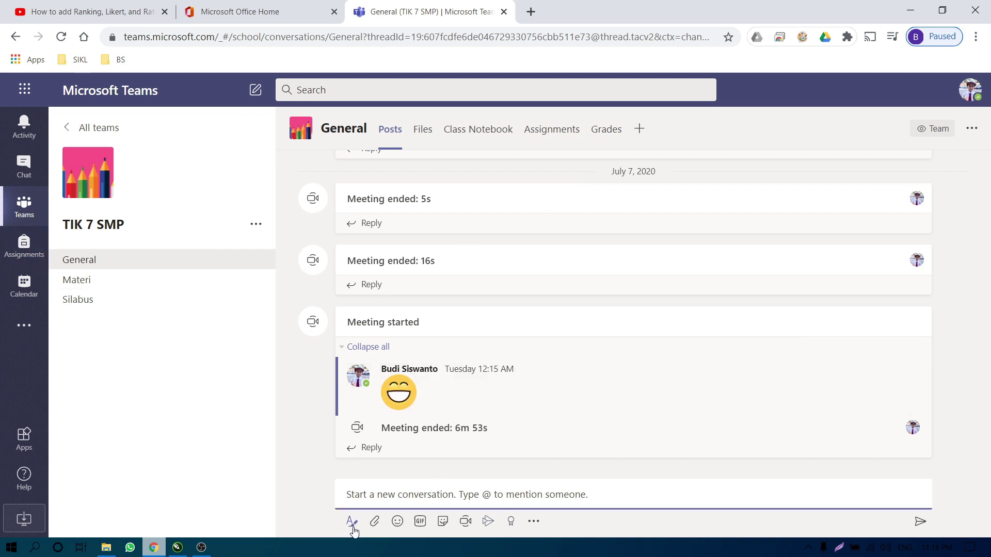
left_click(360, 397)
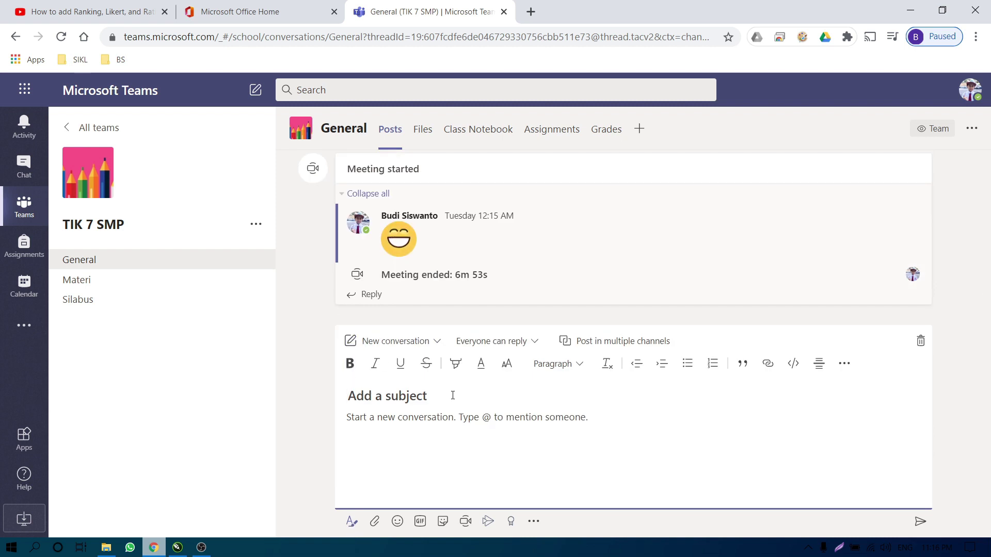
left_click(376, 435)
left_click(920, 340)
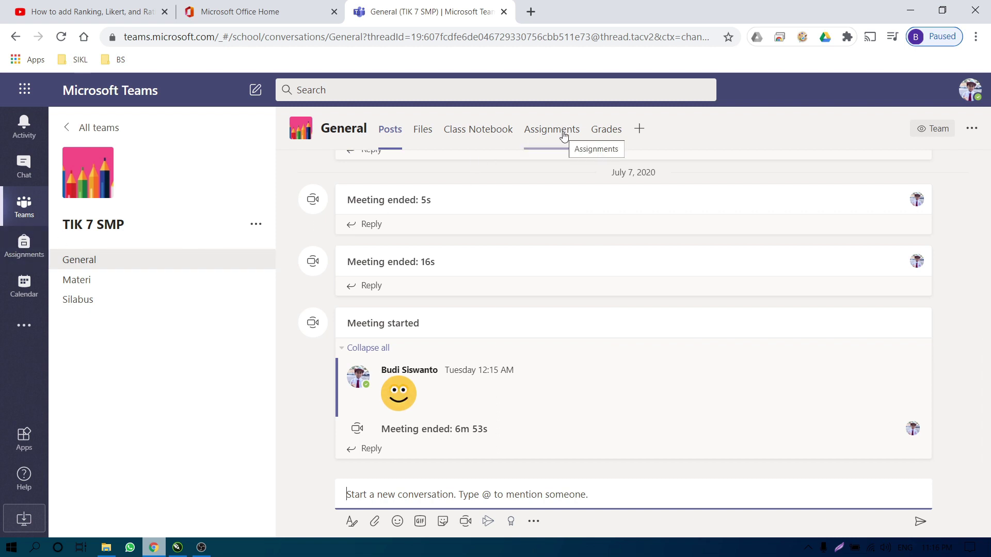
- View the class choices on the overall Assignments page and return to the TIK 7 SMP team
left_click(23, 252)
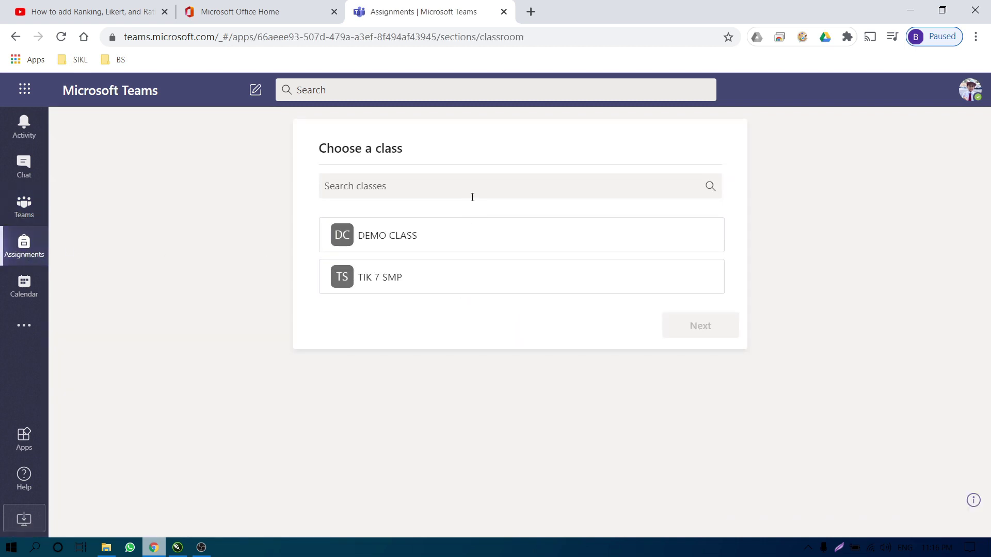
left_click(478, 277)
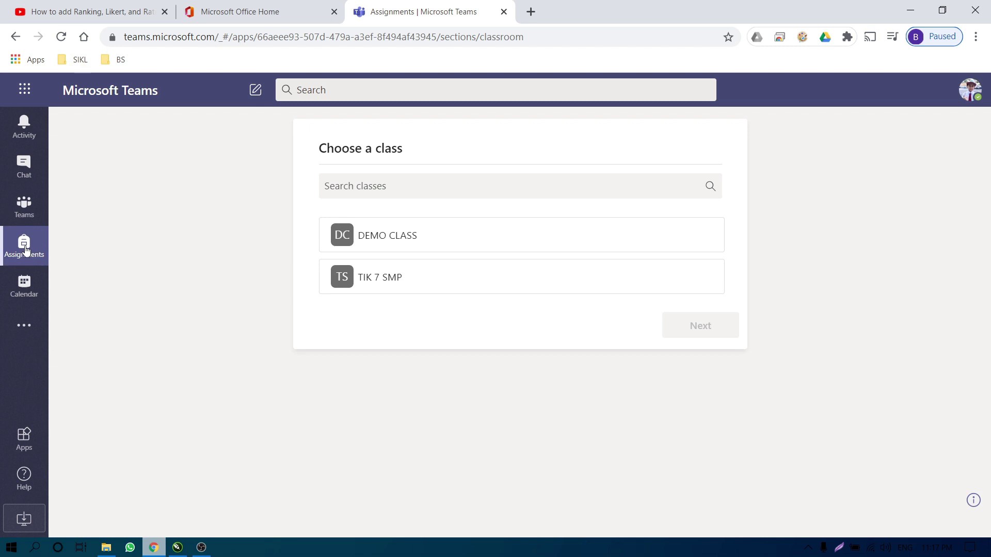
left_click(26, 209)
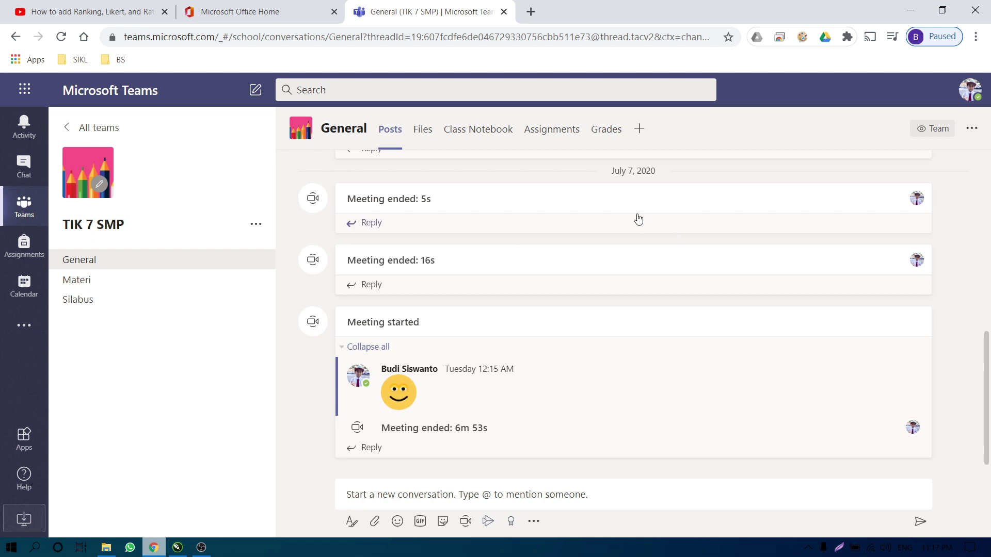
- Create a quiz assignment in the TIK 7 SMP team's General channel using the "Nama Quiz" form
left_click(561, 134)
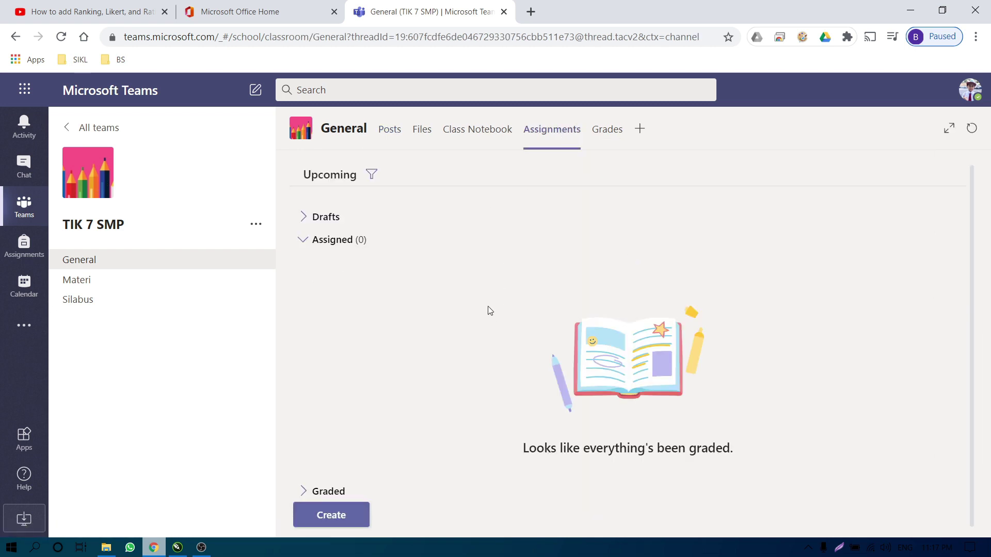
left_click(361, 514)
left_click(363, 512)
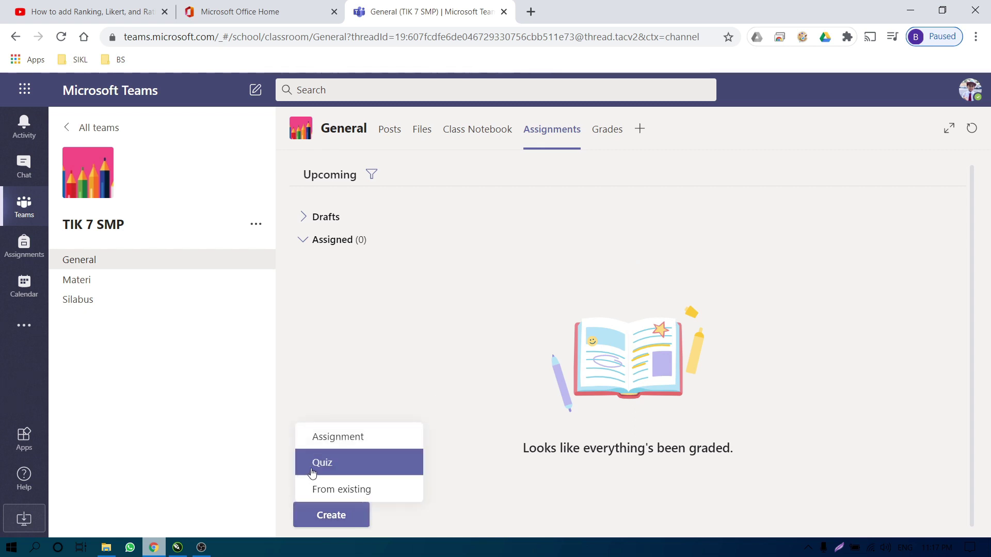
left_click(358, 468)
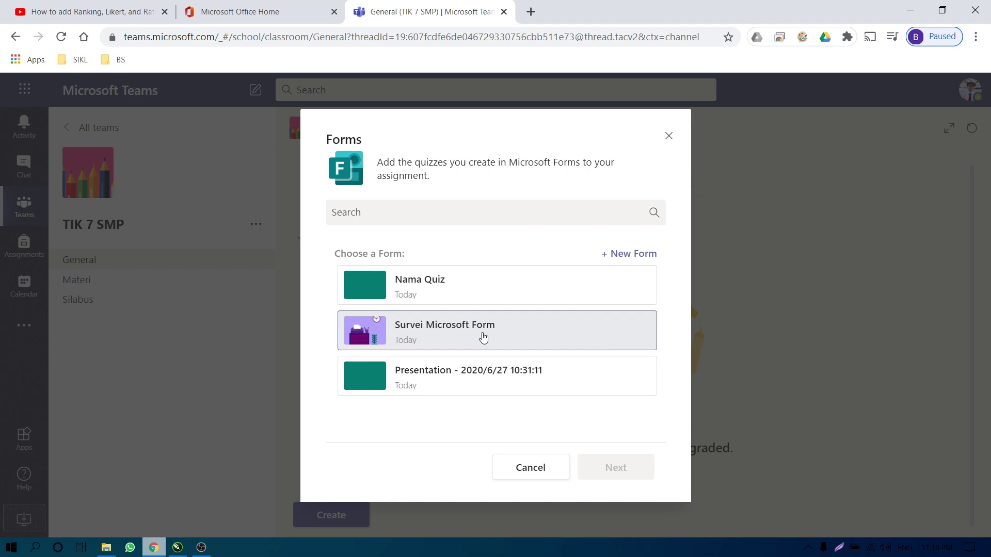
left_click(419, 288)
left_click(632, 467)
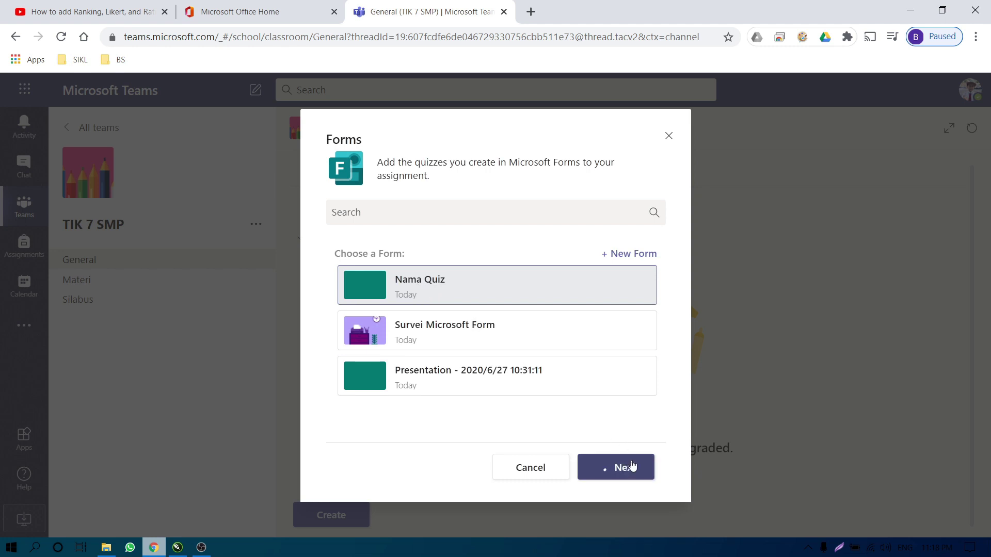
- Enter the assignment instructions "Kerjakan soal-soal berikut"
scroll(376, 274, "down", 2)
scroll(454, 283, "up", 1)
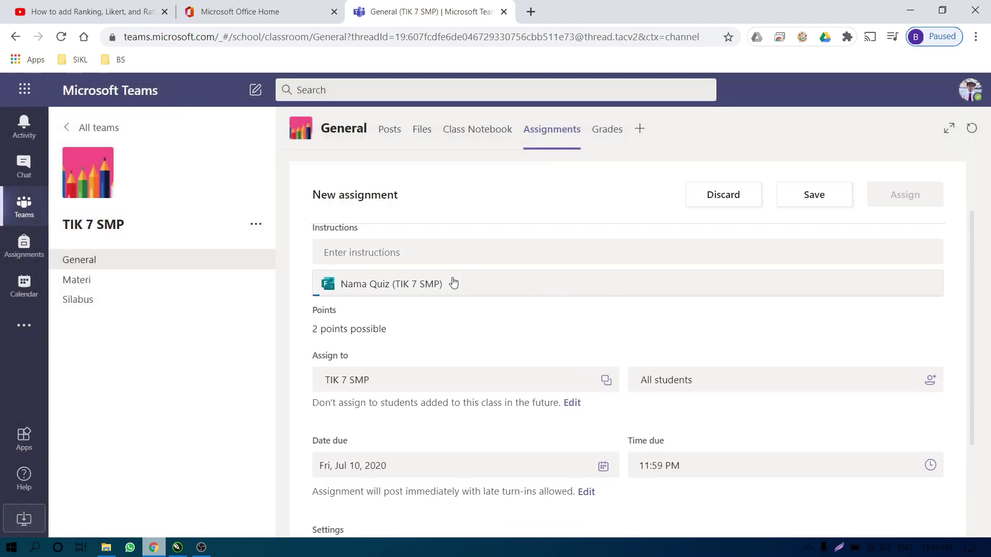
scroll(405, 294, "up", 2)
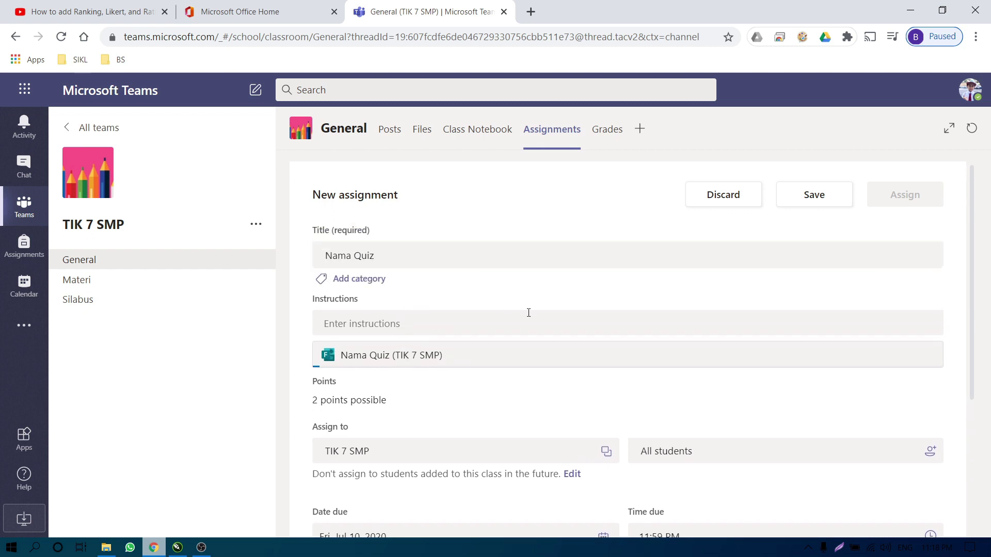
left_click(405, 324)
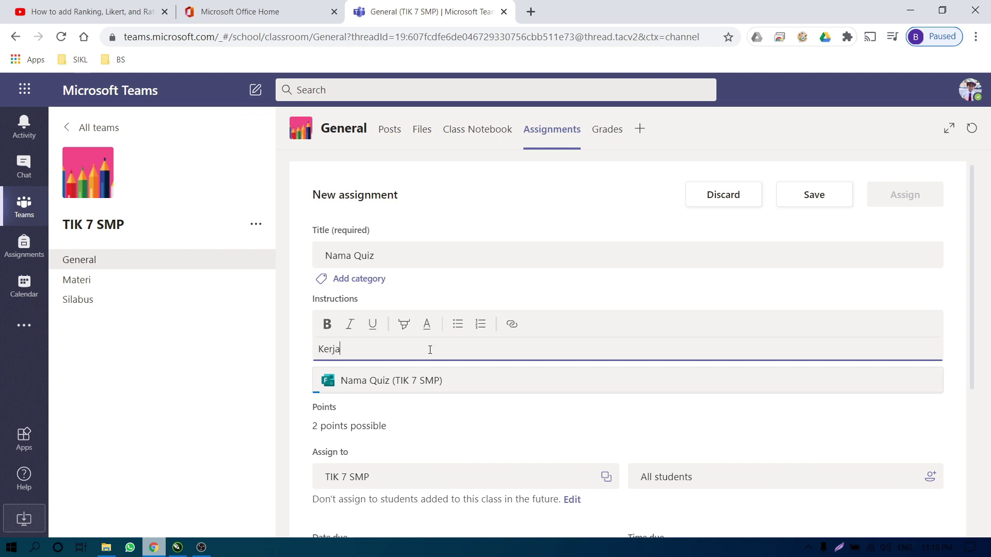
type("Kerjakan s")
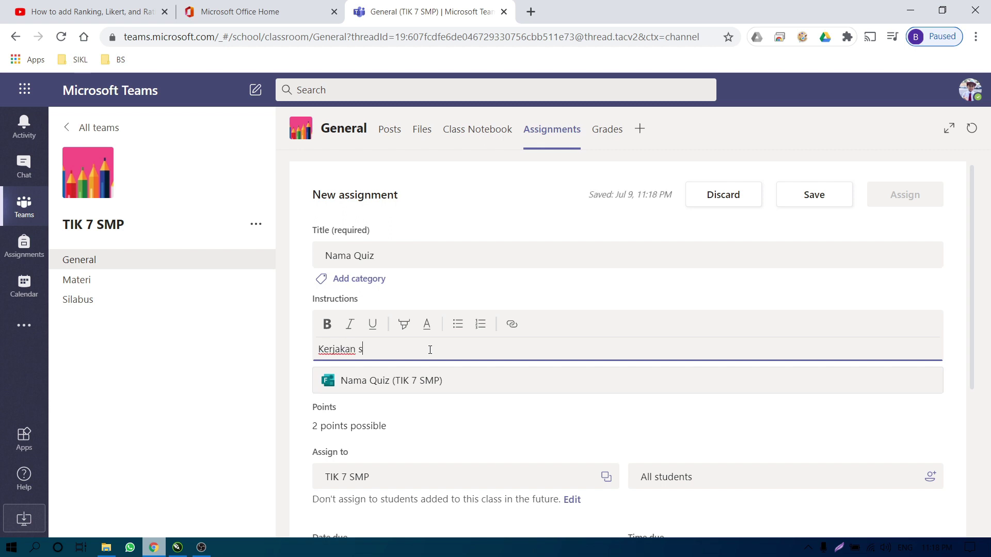
type("oal-soal berikut")
- Review the assignment's recipients, due date and notification settings, and assign the quiz to the class
scroll(522, 389, "down", 3)
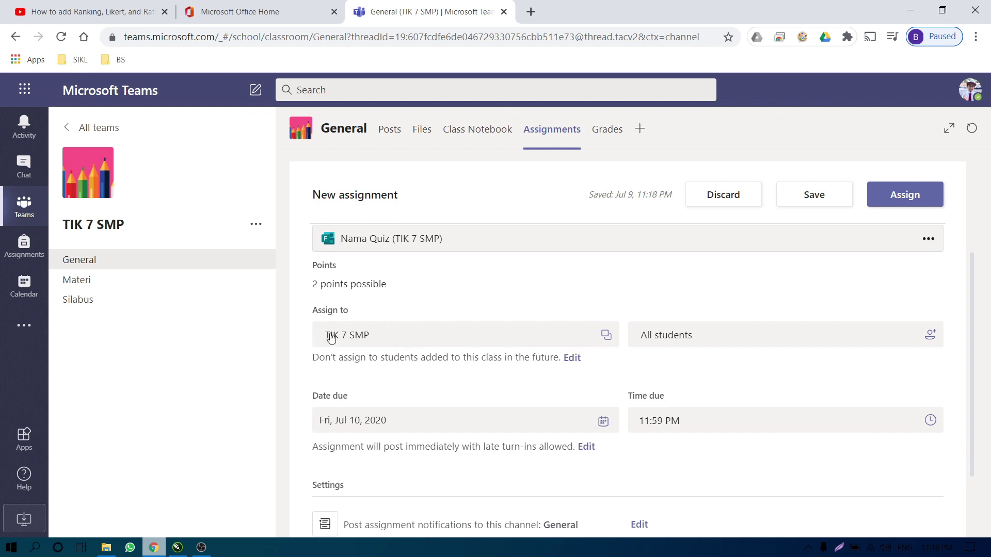
scroll(840, 371, "down", 2)
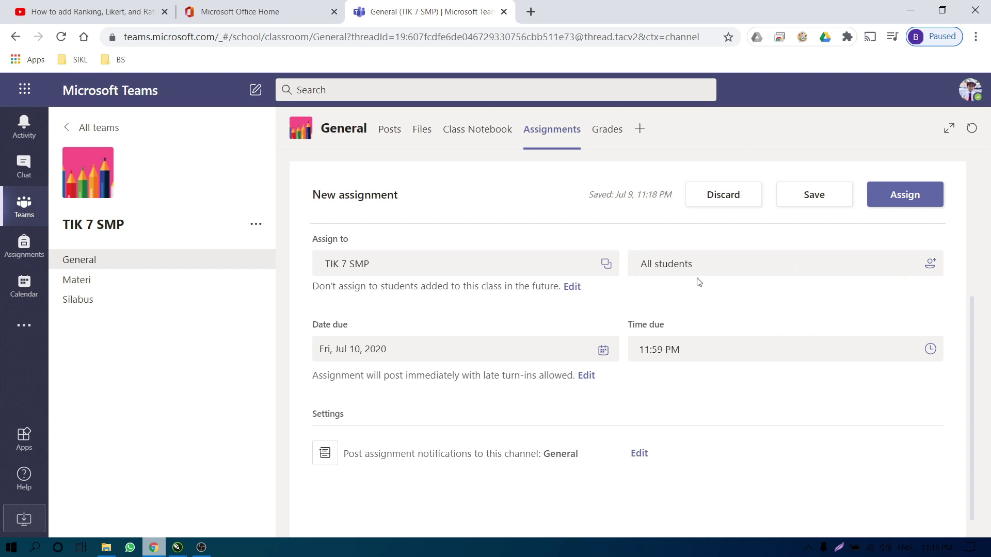
scroll(472, 357, "down", 1)
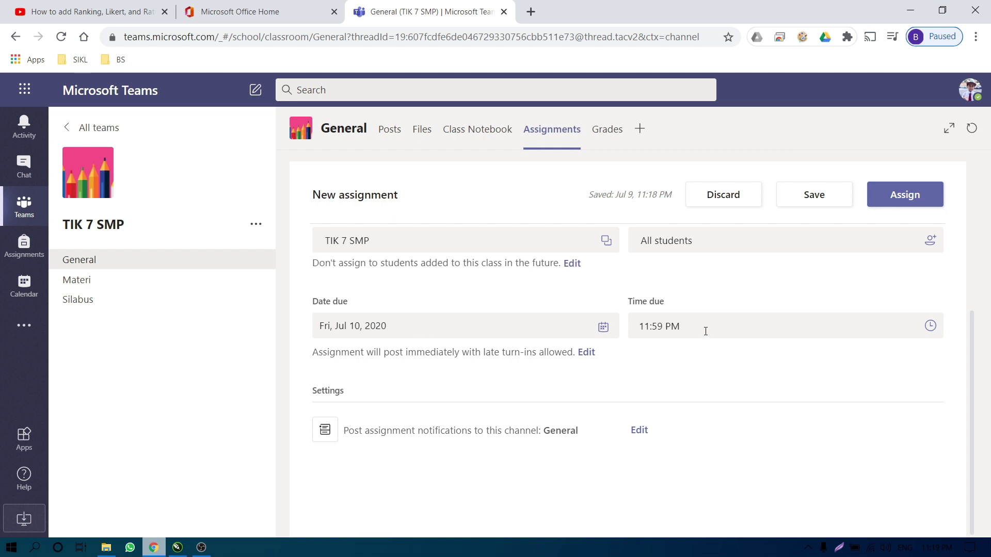
scroll(682, 351, "up", 5)
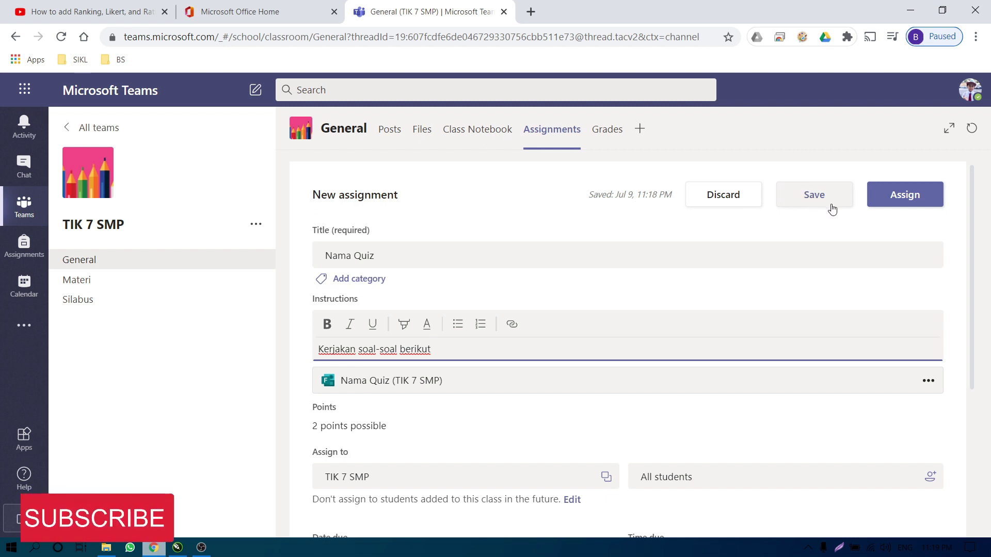
left_click(898, 197)
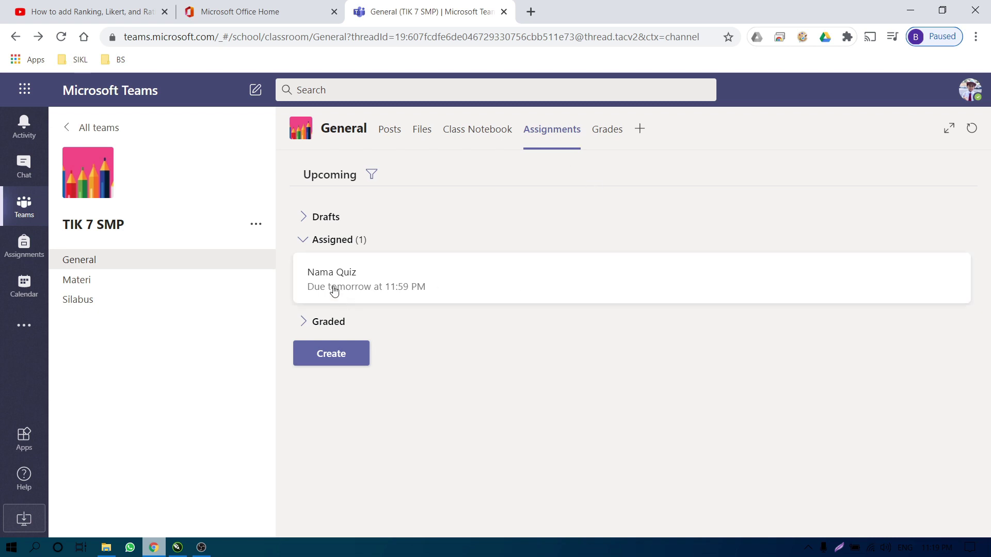
- Check the quiz in the list of assigned work and its announcement in the General channel's posts
left_click(310, 241)
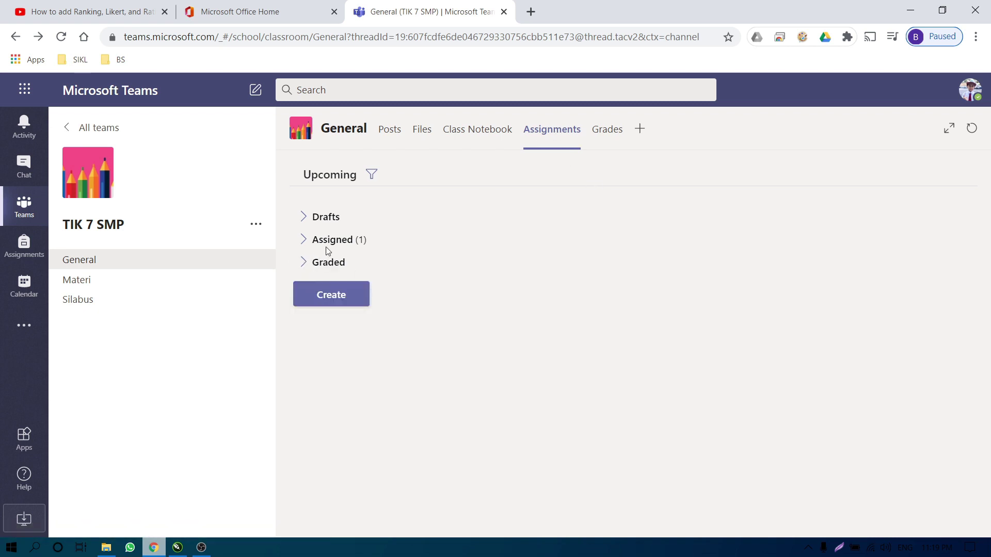
left_click(306, 241)
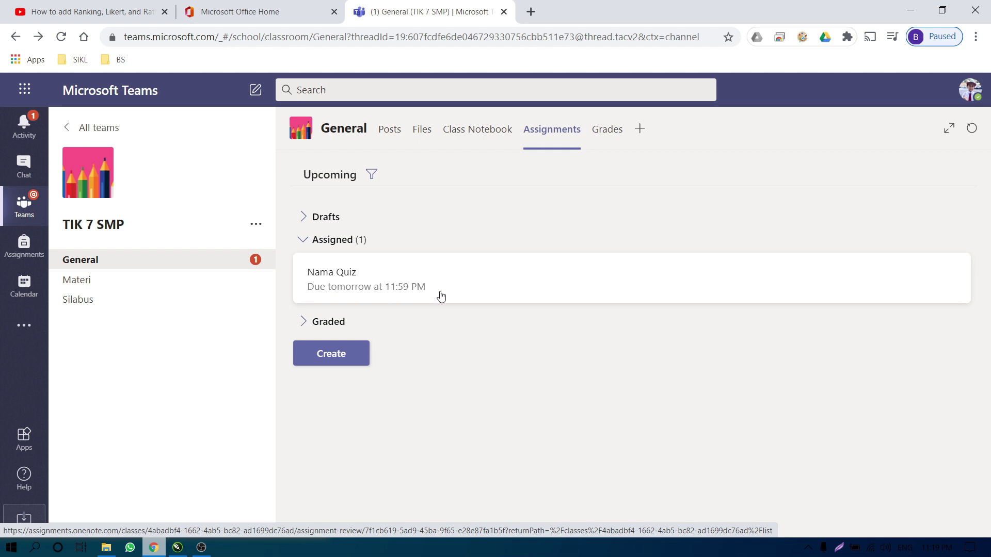
left_click(82, 261)
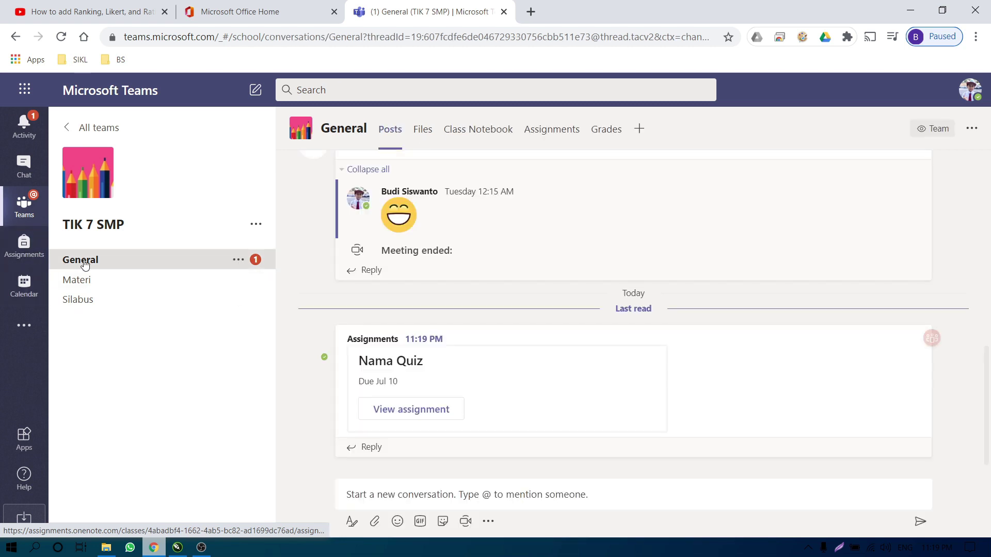